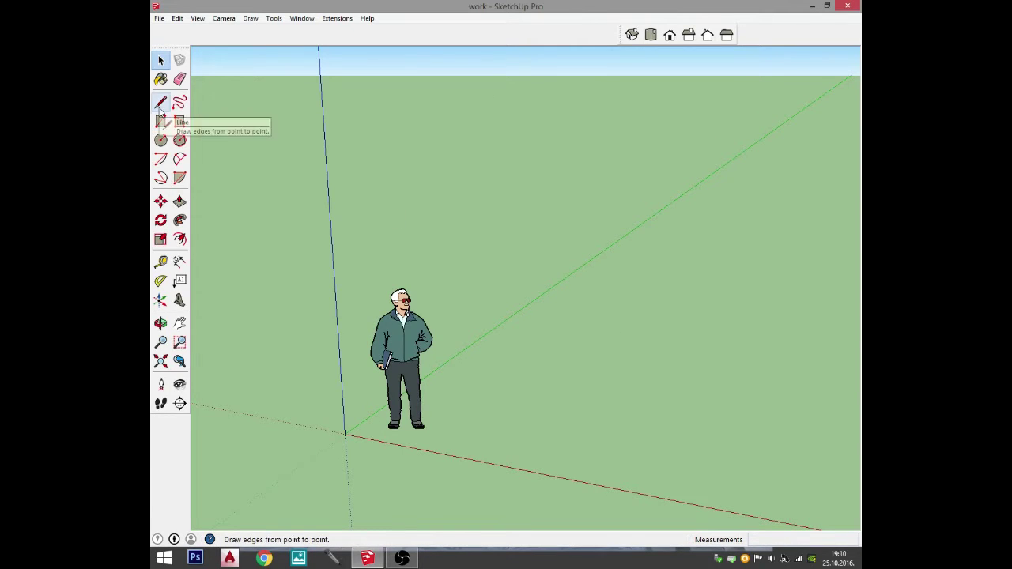
Examine the empty scene around the scale figure and axes from several angles and distances.
mouse_move(468, 299)
middle_down()
mouse_move(429, 309)
mouse_move(545, 256)
mouse_move(461, 282)
middle_up()
middle_drag(586, 285, 485, 362)
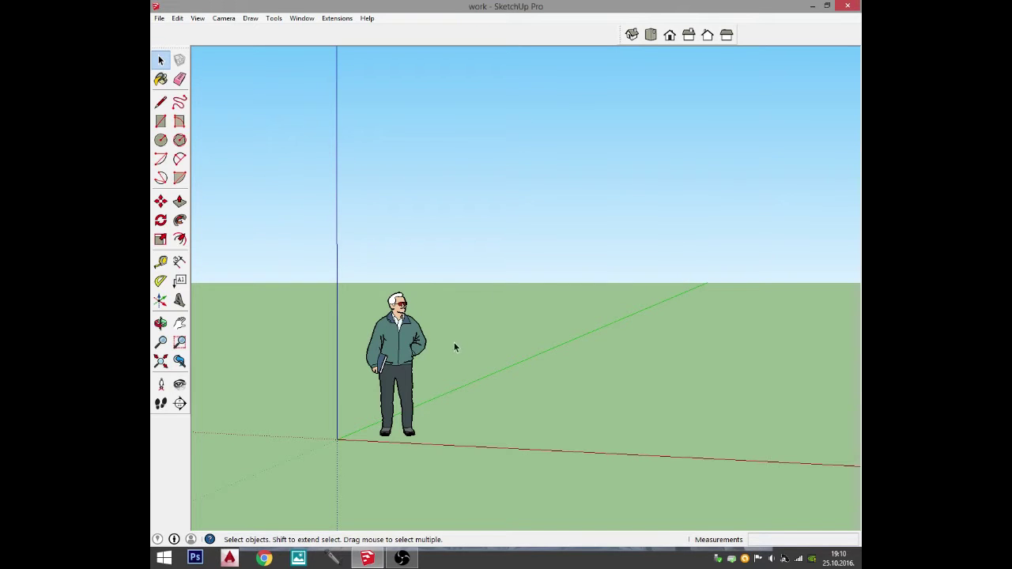
middle_drag(454, 345, 469, 360)
scroll(473, 354, down, 3)
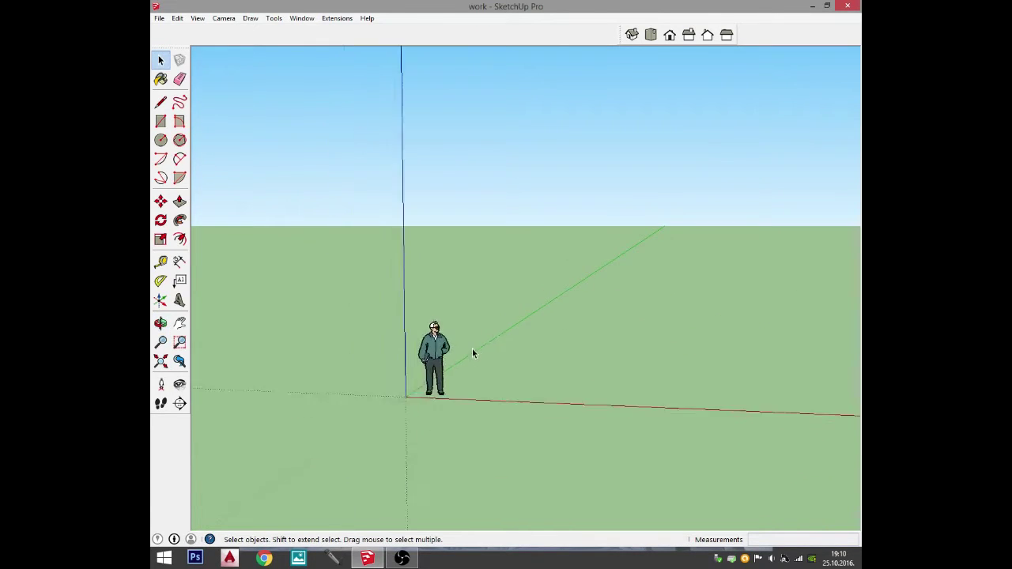
scroll(466, 351, up, 3)
key(o)
drag(459, 343, 491, 340)
key(space)
scroll(404, 341, down, 3)
scroll(404, 341, up, 3)
scroll(405, 343, up, 3)
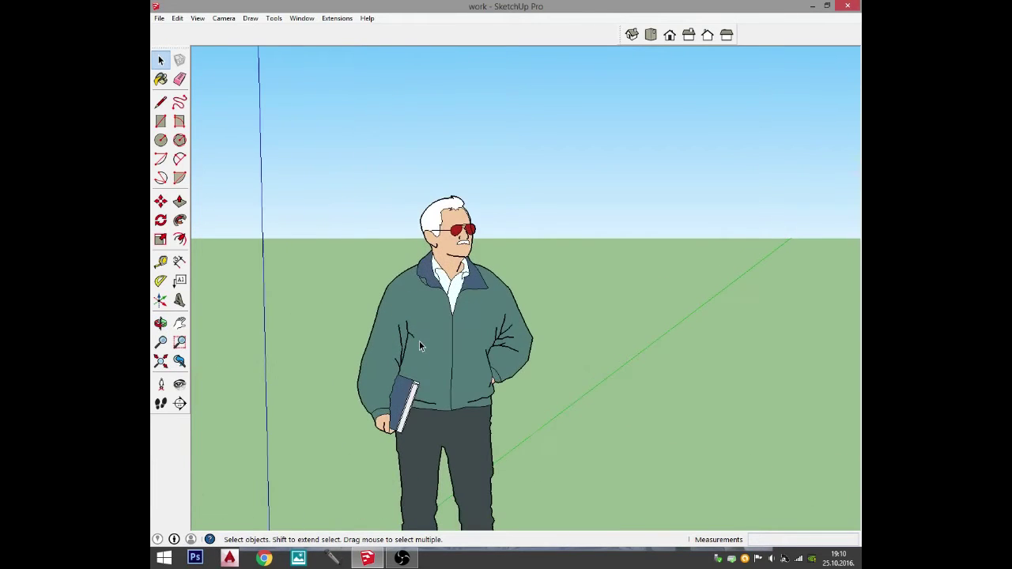
scroll(419, 341, down, 4)
scroll(422, 353, down, 3)
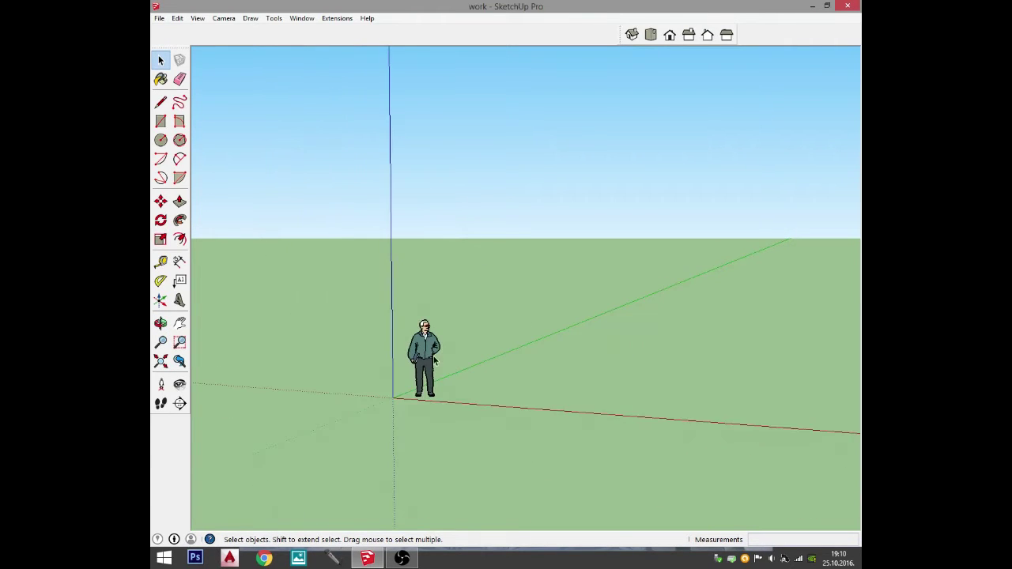
scroll(436, 357, up, 4)
scroll(482, 360, down, 1)
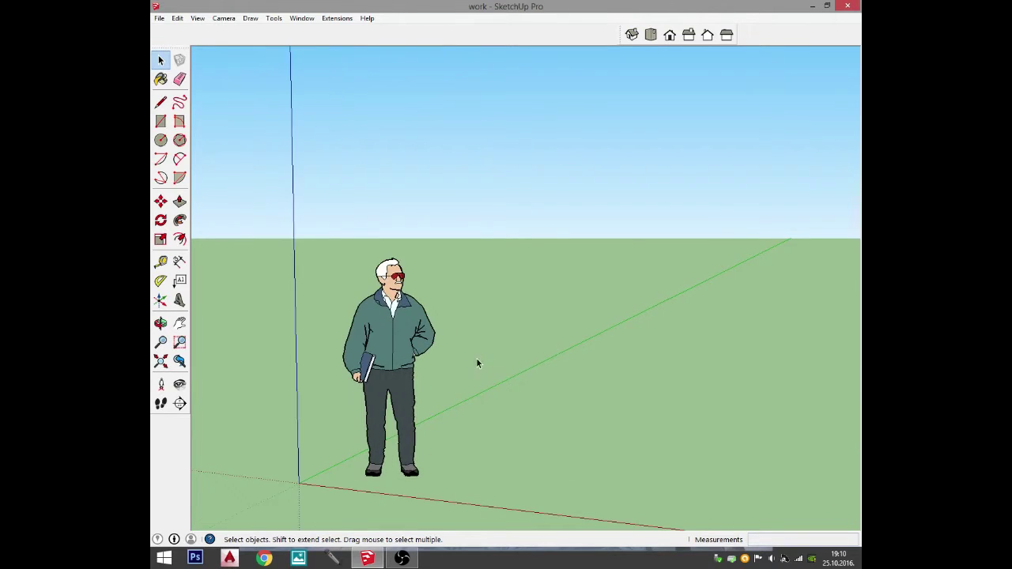
scroll(254, 373, down, 2)
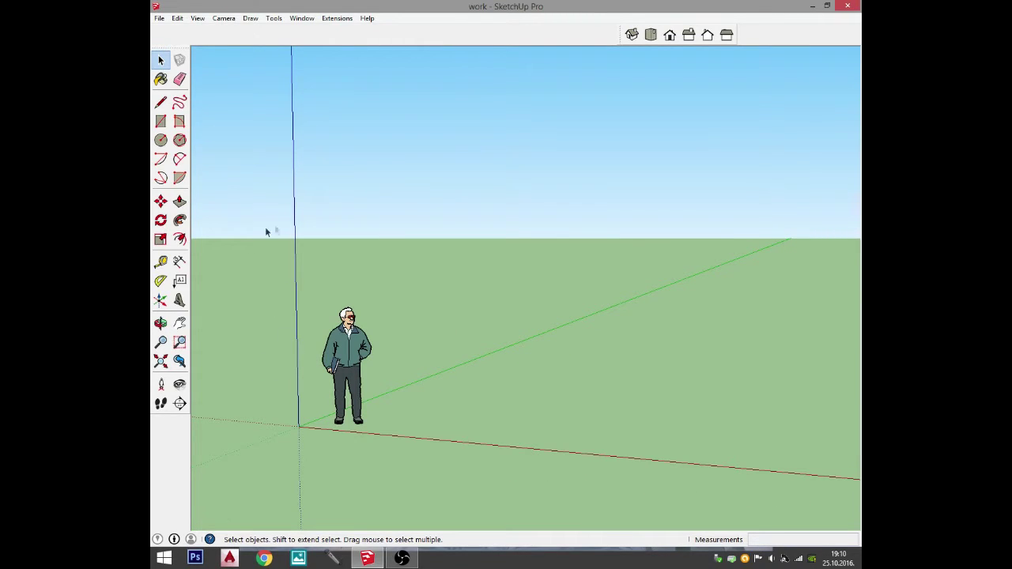
Draw a single line about 346 cm long on the ground beside the scale figure, parallel to the red axis.
click(161, 103)
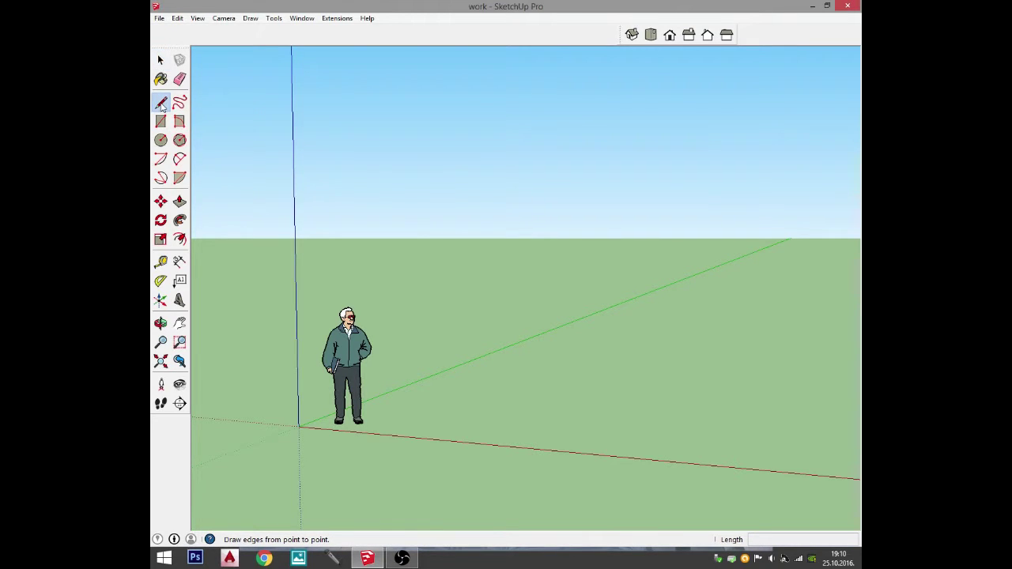
middle_drag(606, 316, 462, 419)
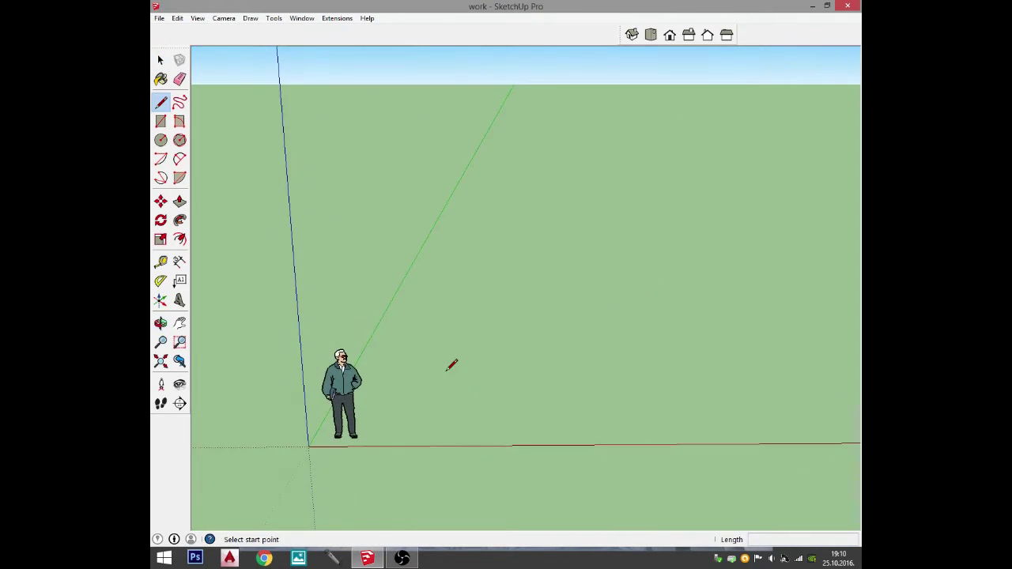
click(447, 370)
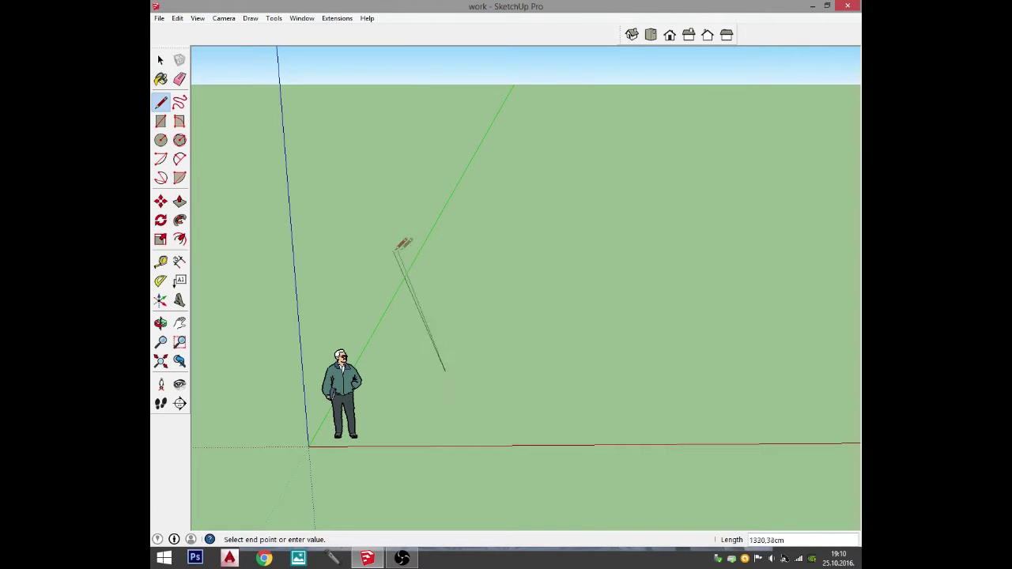
middle_drag(479, 253, 546, 349)
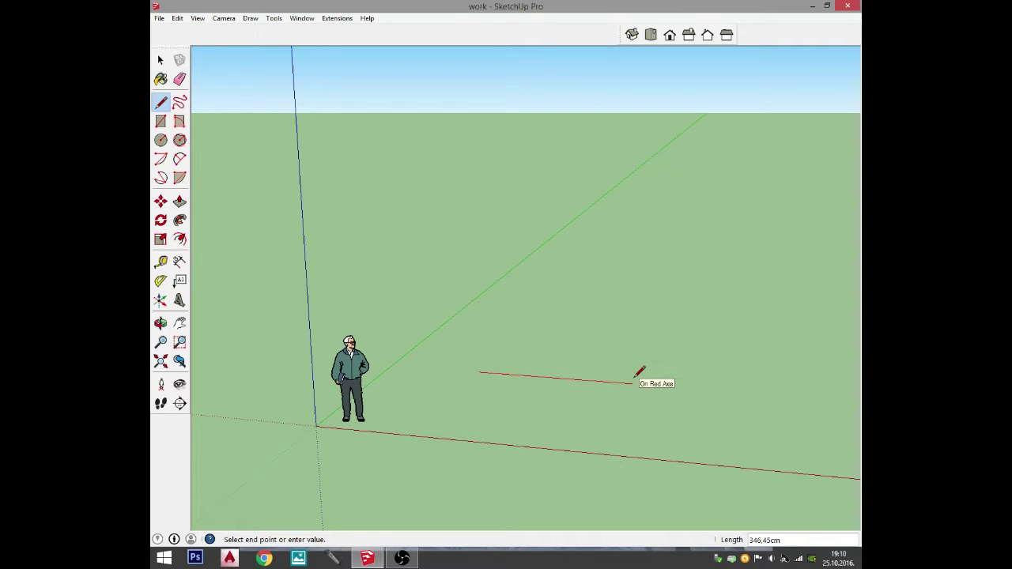
click(634, 383)
mouse_move(649, 377)
middle_down()
mouse_move(694, 379)
mouse_move(606, 398)
middle_up()
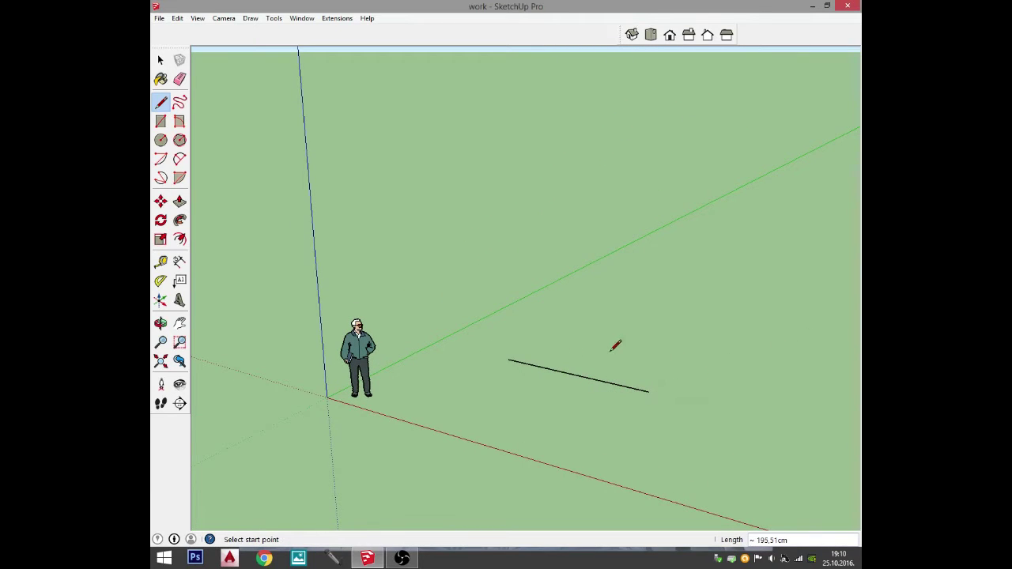
Select the line on the ground and delete it.
key(space)
click(630, 390)
middle_drag(631, 396, 407, 420)
drag(450, 406, 420, 405)
middle_drag(610, 377, 605, 355)
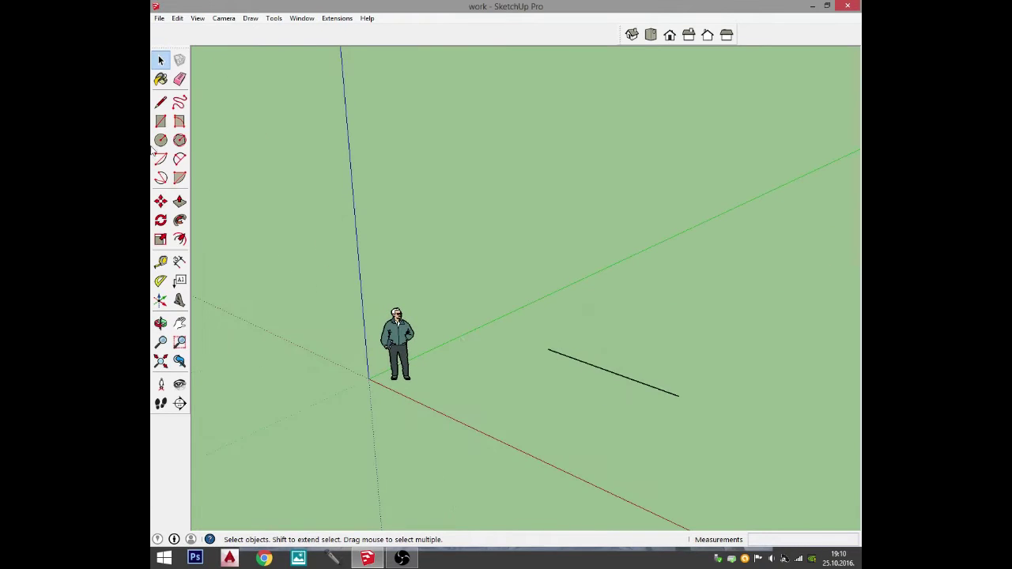
key(l)
key(space)
click(649, 385)
key(Delete)
Draw a 500 cm line on the ground parallel to the red axis, away from the scale figure.
click(160, 102)
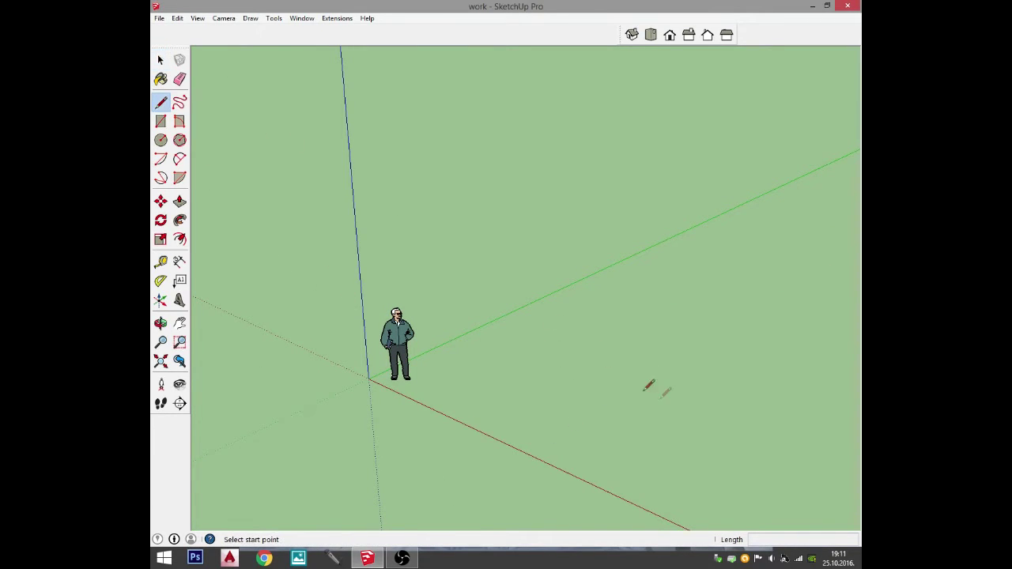
click(597, 366)
mouse_move(685, 397)
middle_down()
mouse_move(422, 350)
mouse_move(660, 332)
middle_up()
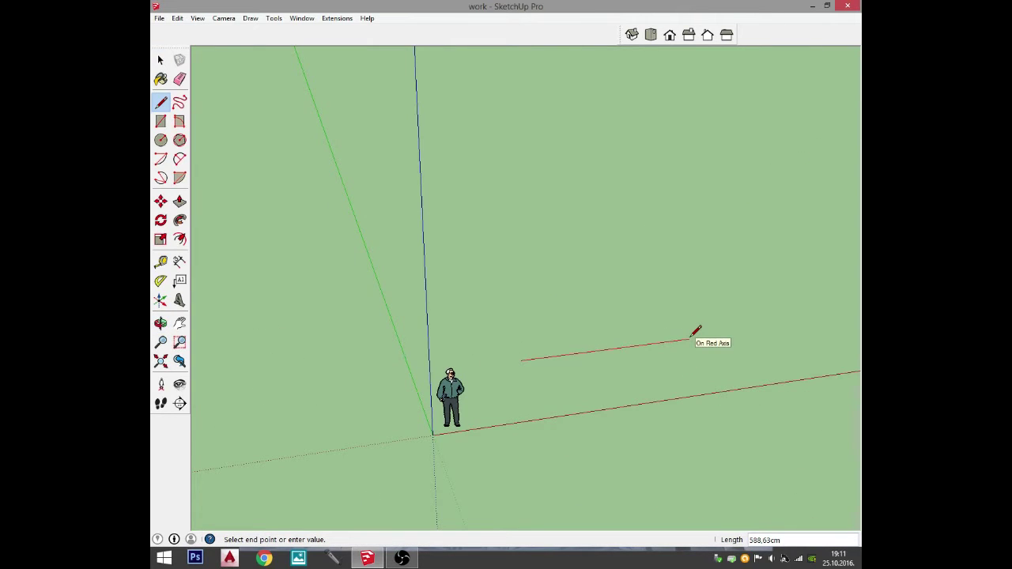
text(55)
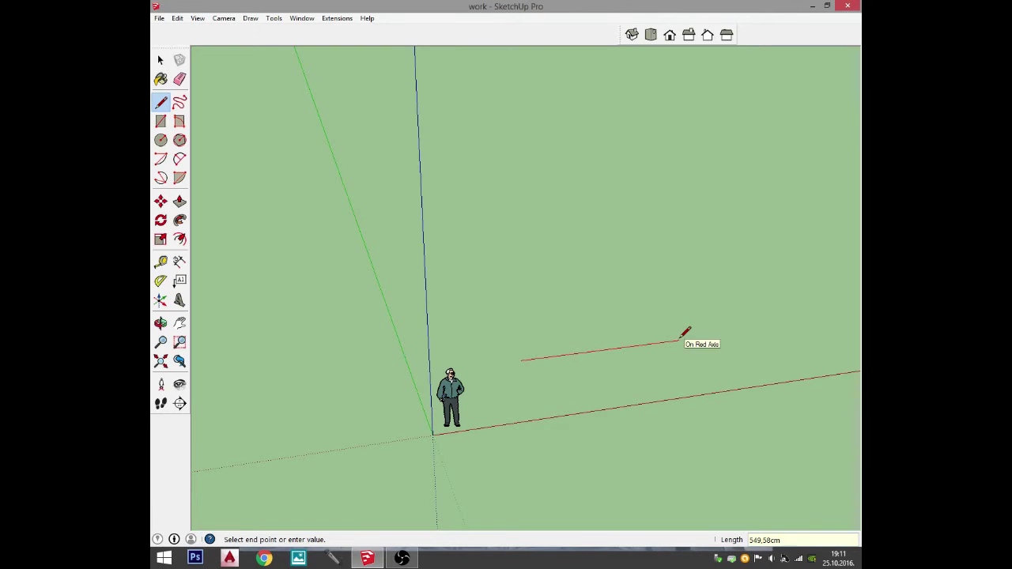
click(664, 343)
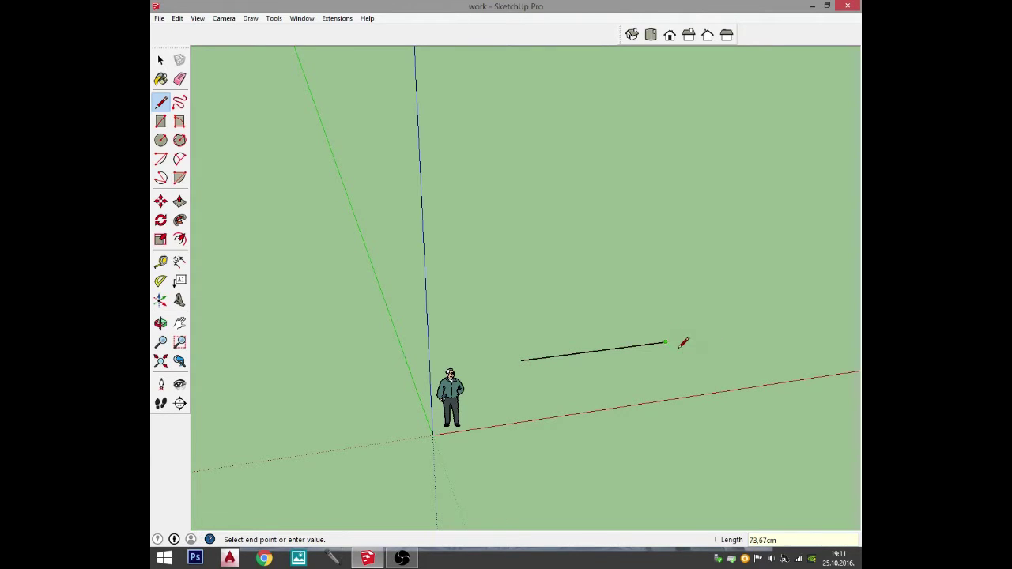
key(space)
Open the Entity Info of the new line to check its length.
click(618, 349)
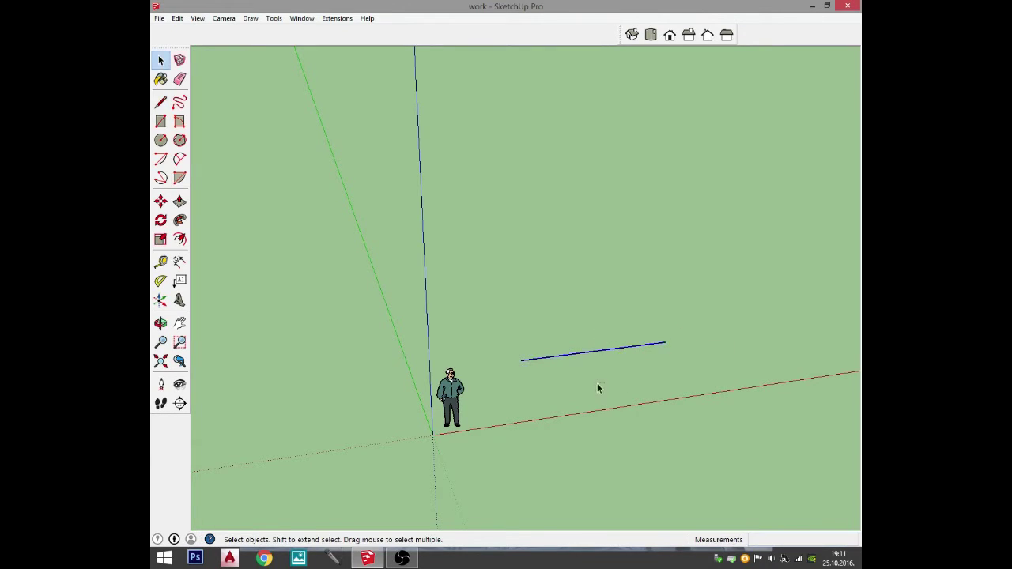
right_click(607, 353)
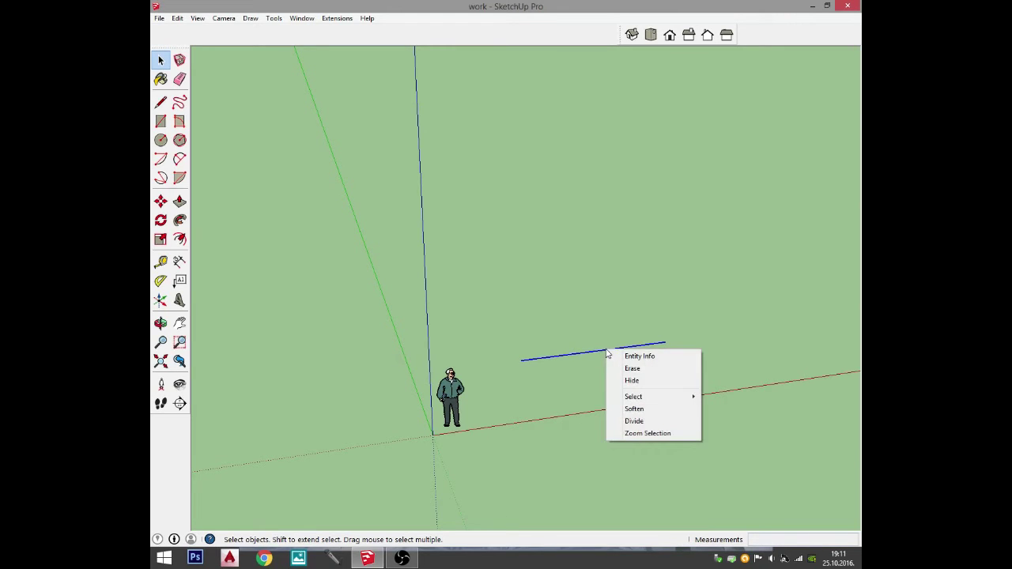
click(648, 357)
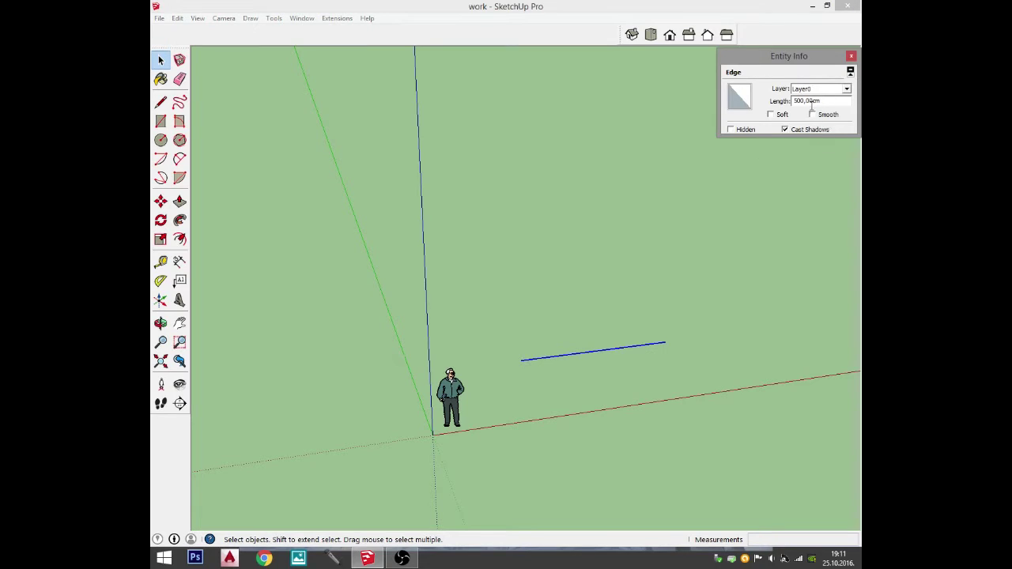
click(837, 101)
Hide the line through its entity properties and bring it back by unhiding all hidden objects.
click(739, 129)
click(741, 136)
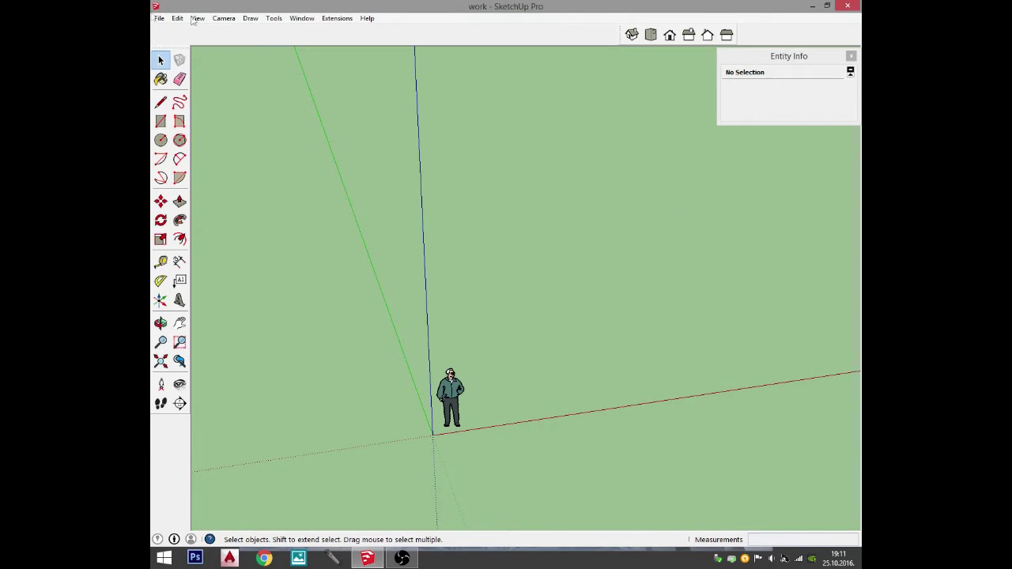
click(159, 18)
mouse_move(177, 18)
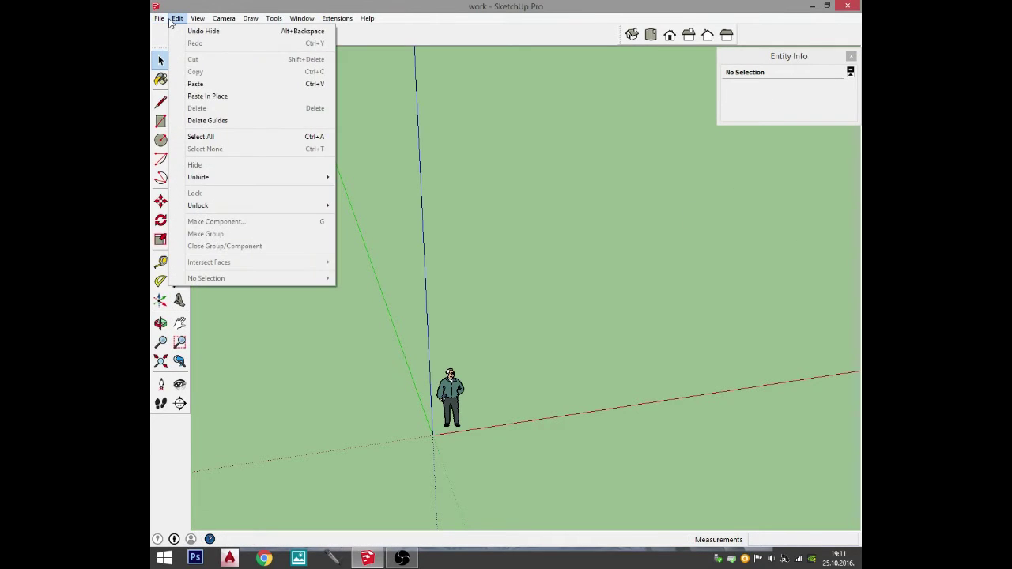
mouse_move(210, 177)
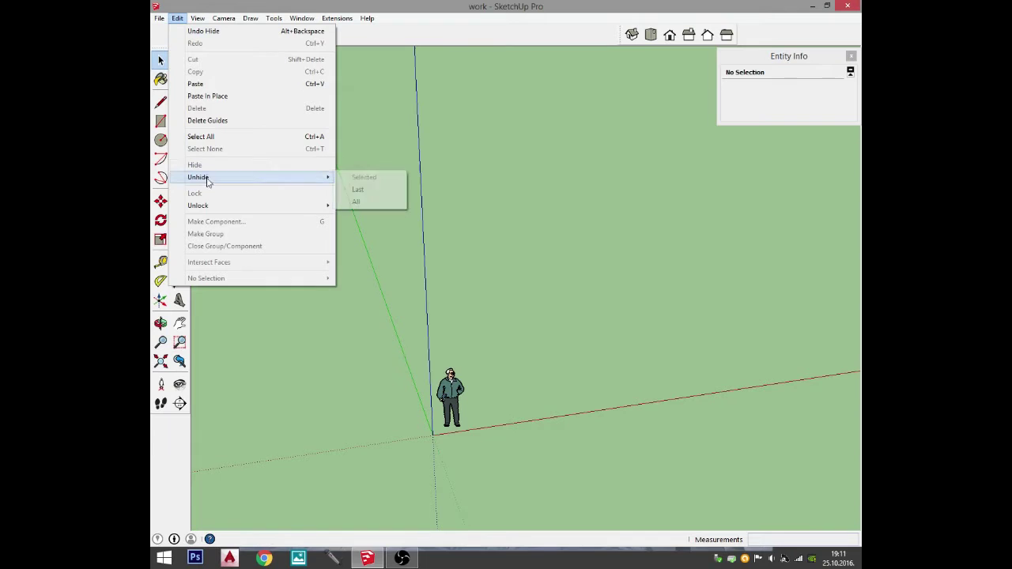
click(358, 202)
Draw a 300 cm edge parallel to the green axis from the end of the line farthest from the figure.
middle_drag(775, 342, 656, 368)
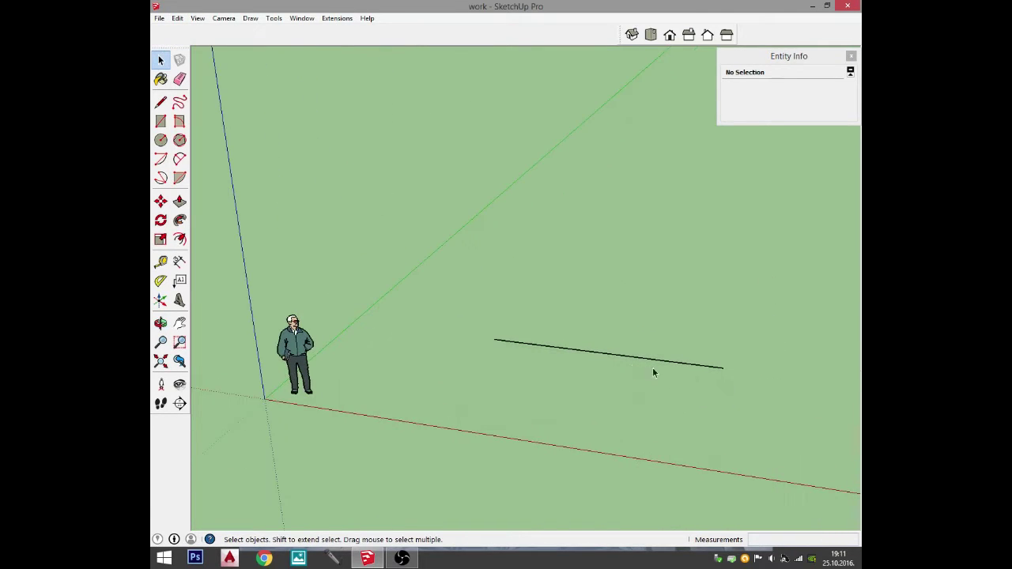
click(656, 362)
scroll(455, 336, down, 2)
scroll(642, 354, up, 2)
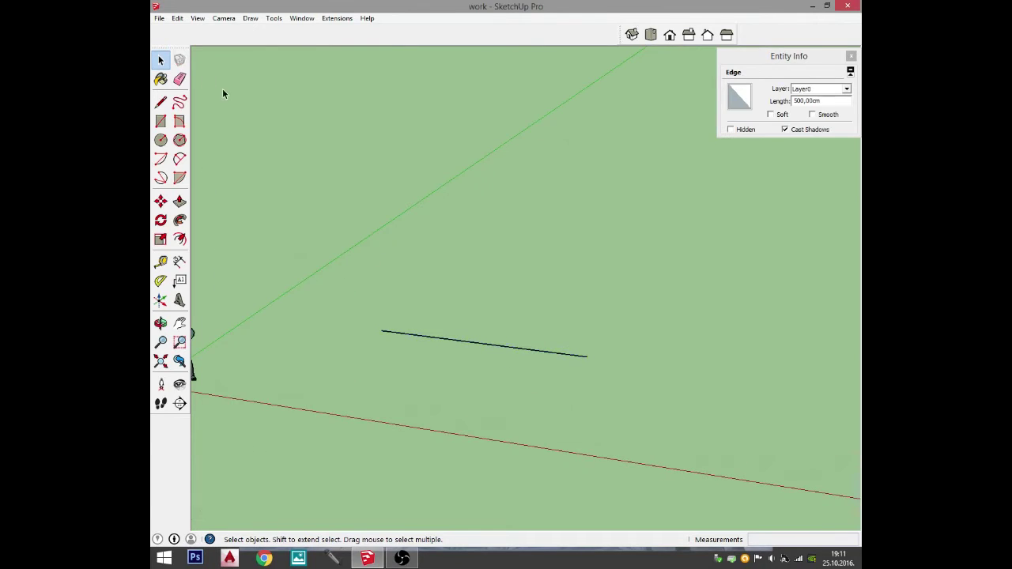
click(160, 102)
click(587, 356)
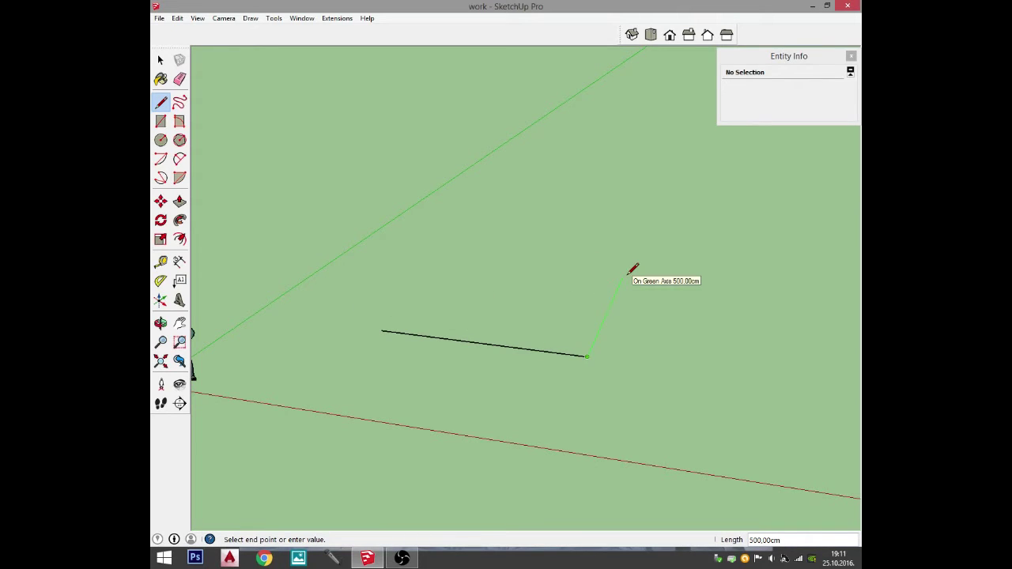
text(300)
key(Return)
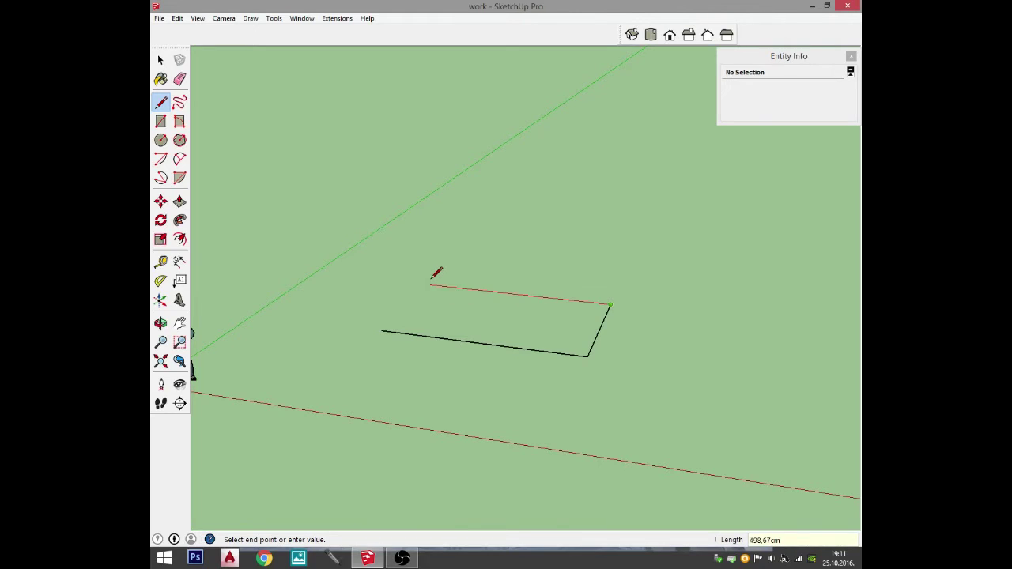
Draw a 500 cm edge parallel to the first line and close the rectangle at that line's free endpoint.
text(500)
key(Return)
click(382, 331)
key(space)
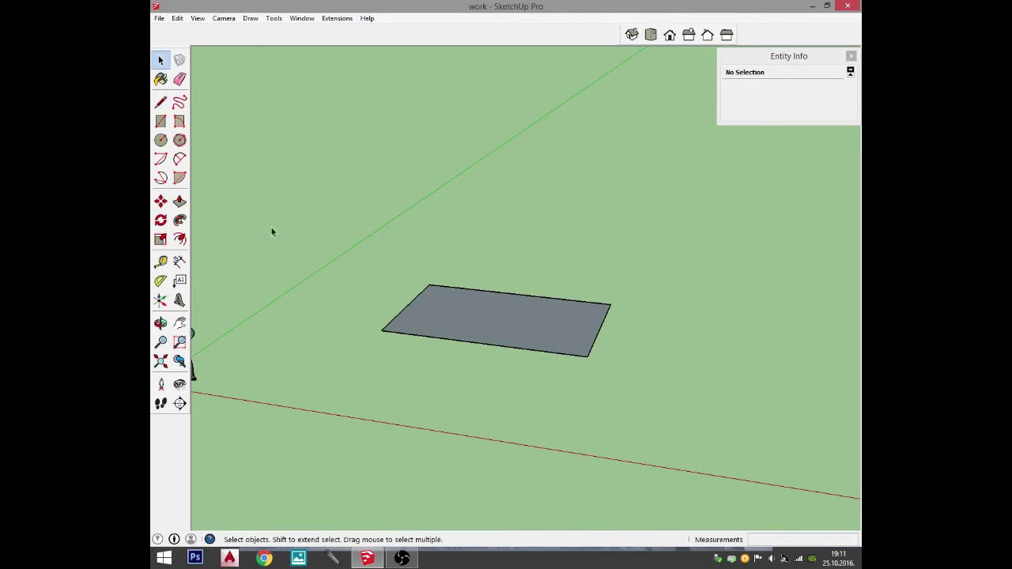
click(160, 122)
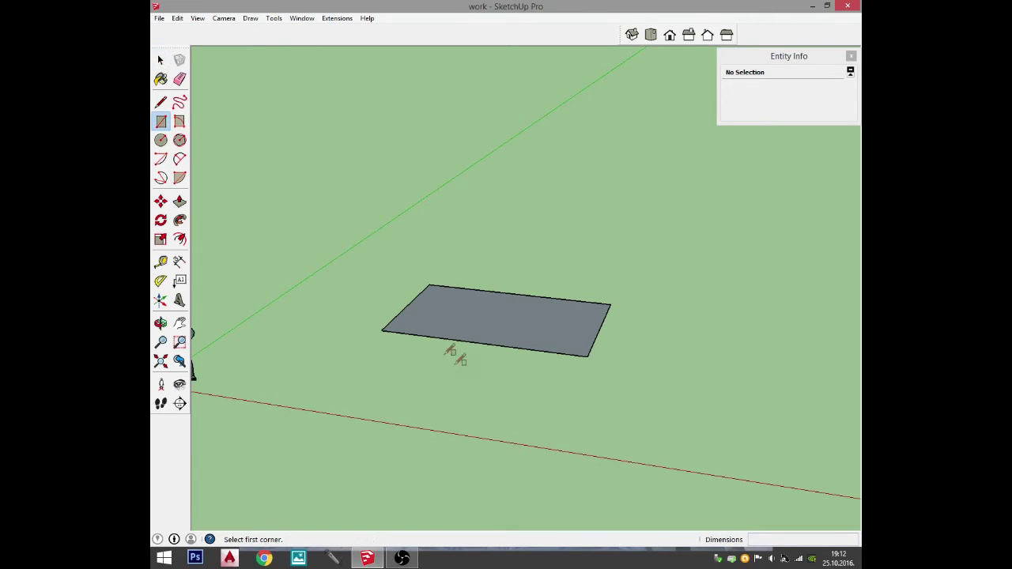
click(429, 285)
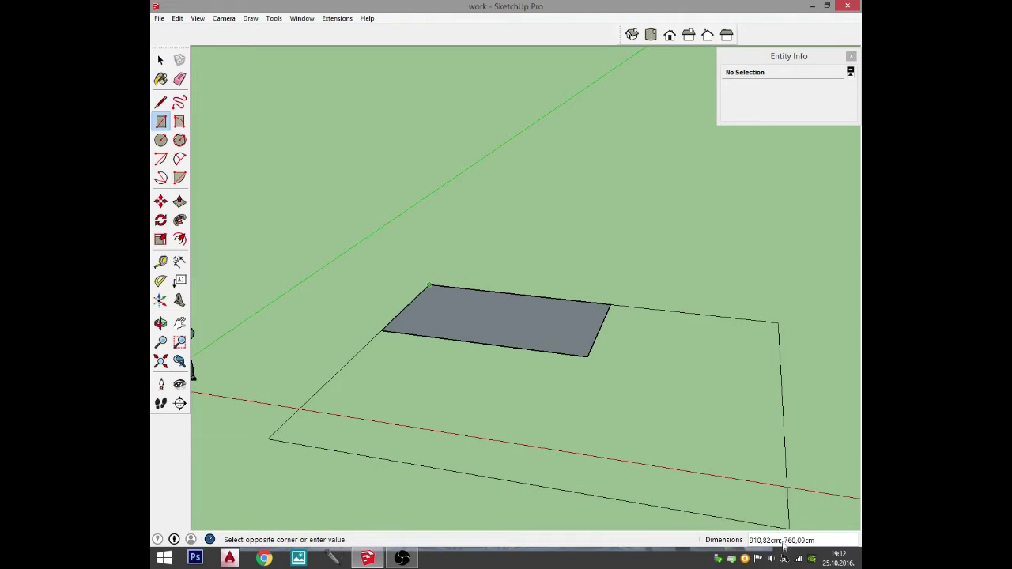
key(Escape)
click(160, 59)
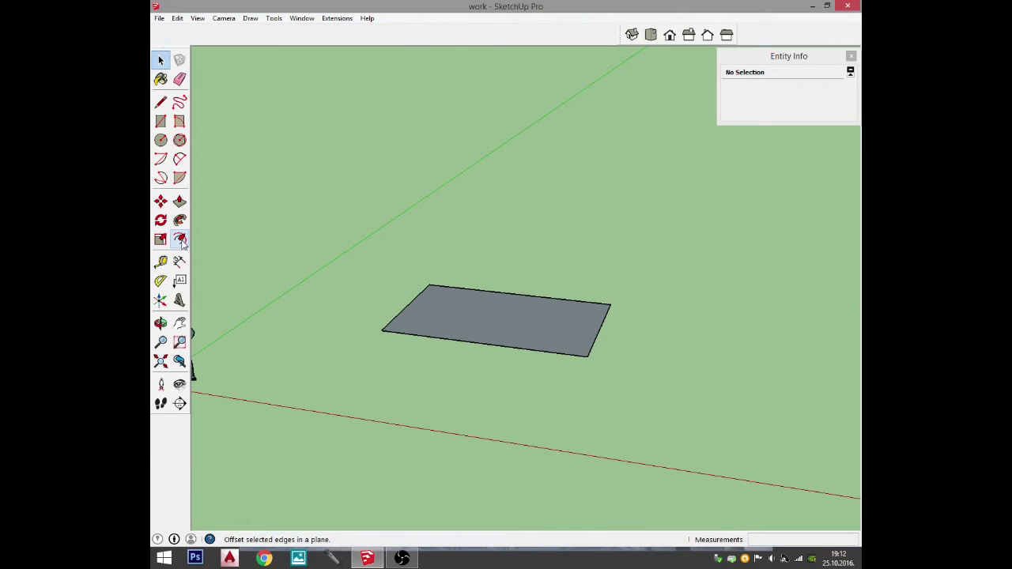
Offset the 500 by 300 cm rectangle's outline 20 cm inward.
middle_drag(458, 261, 638, 507)
click(546, 309)
click(546, 308)
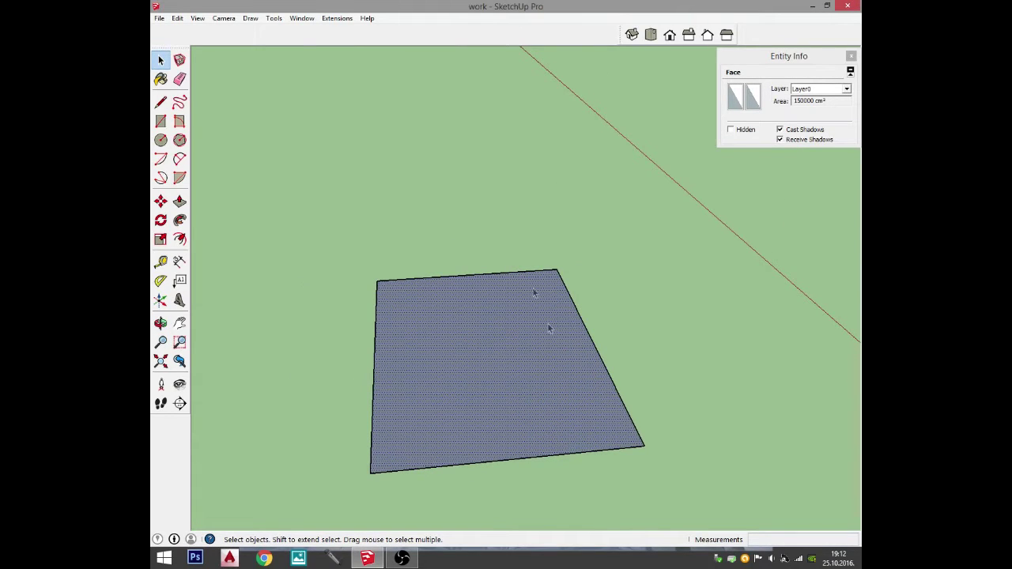
scroll(577, 328, down, 3)
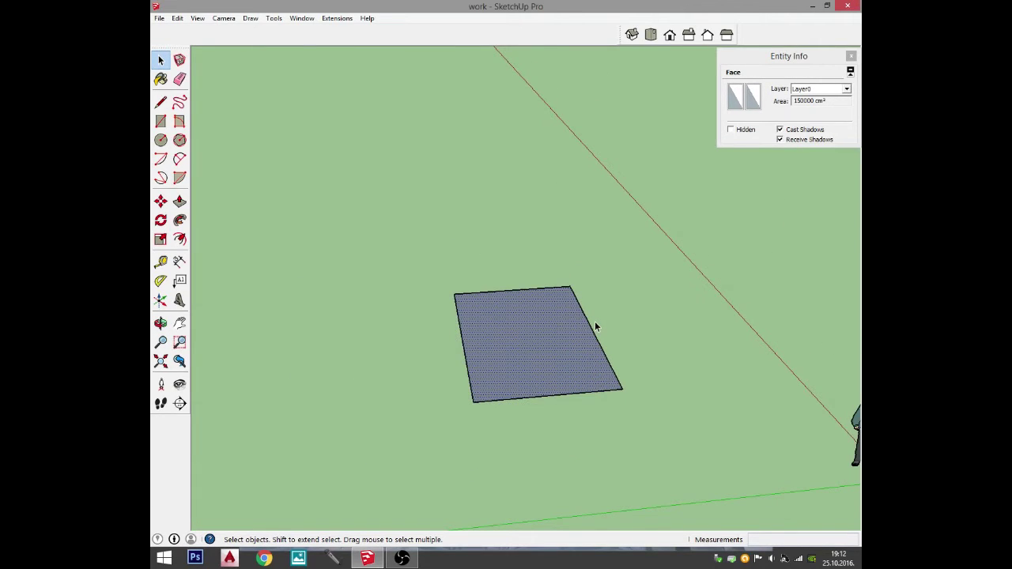
scroll(605, 459, up, 3)
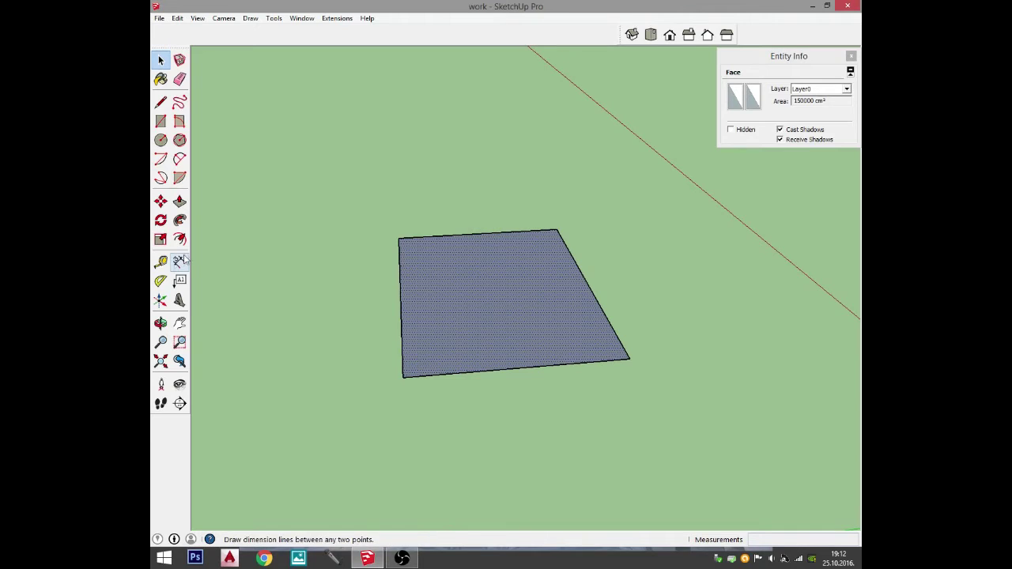
click(204, 233)
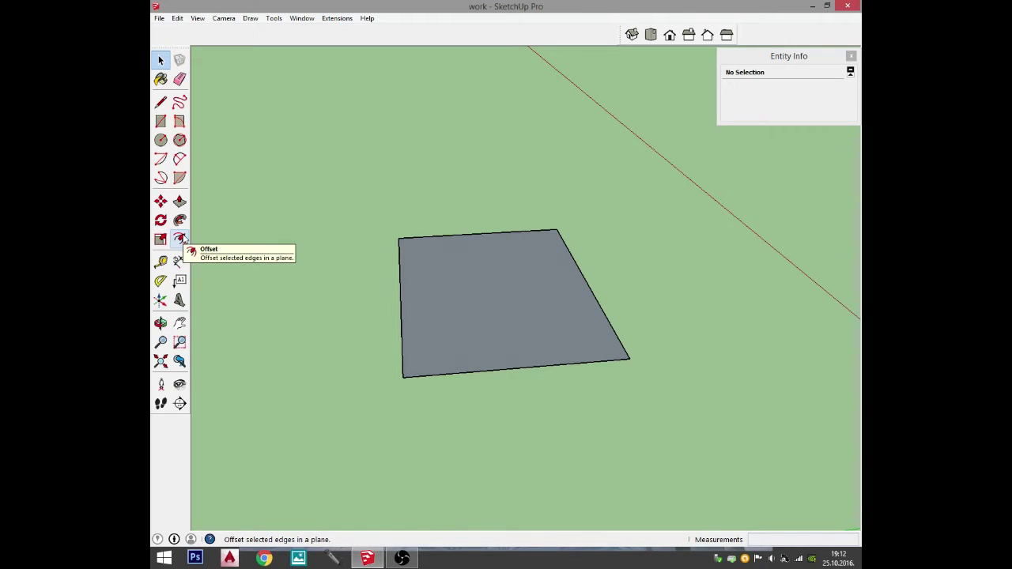
click(181, 239)
click(478, 246)
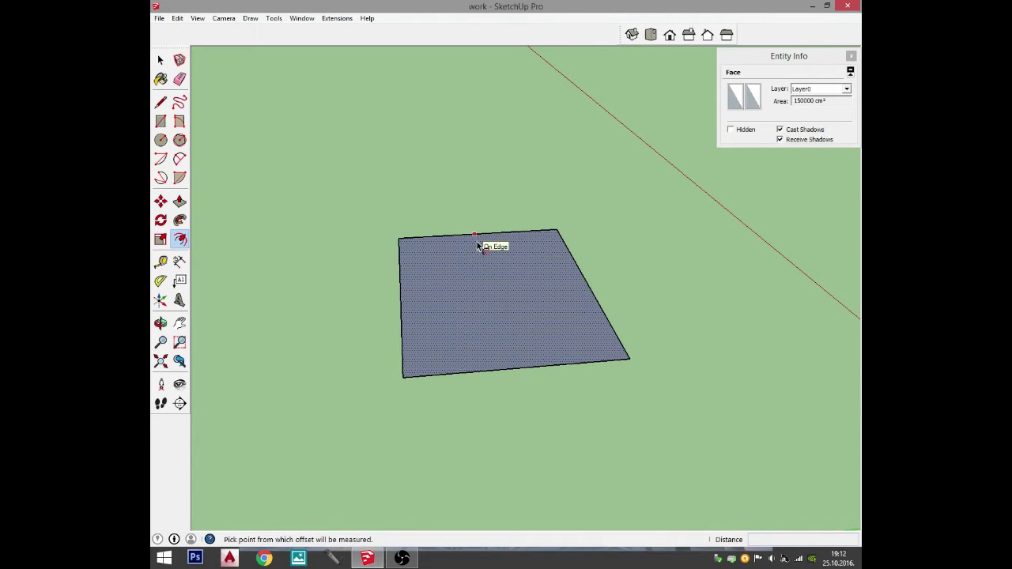
click(478, 246)
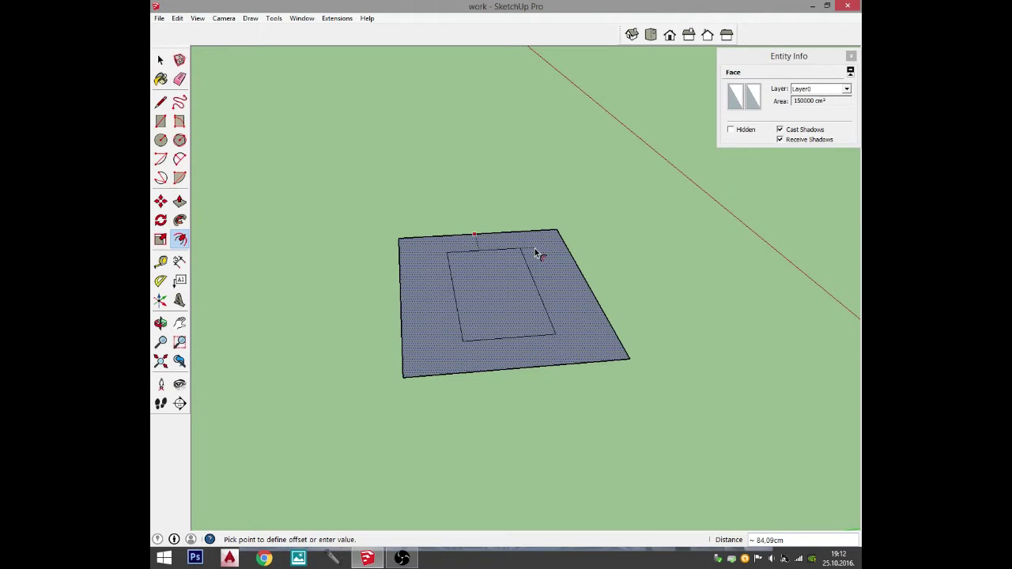
text(20)
key(Return)
key(space)
Draw a closed four-sided outline about 135 cm wide with the Line tool inside the inner face of the offset rectangle.
middle_drag(552, 263, 350, 298)
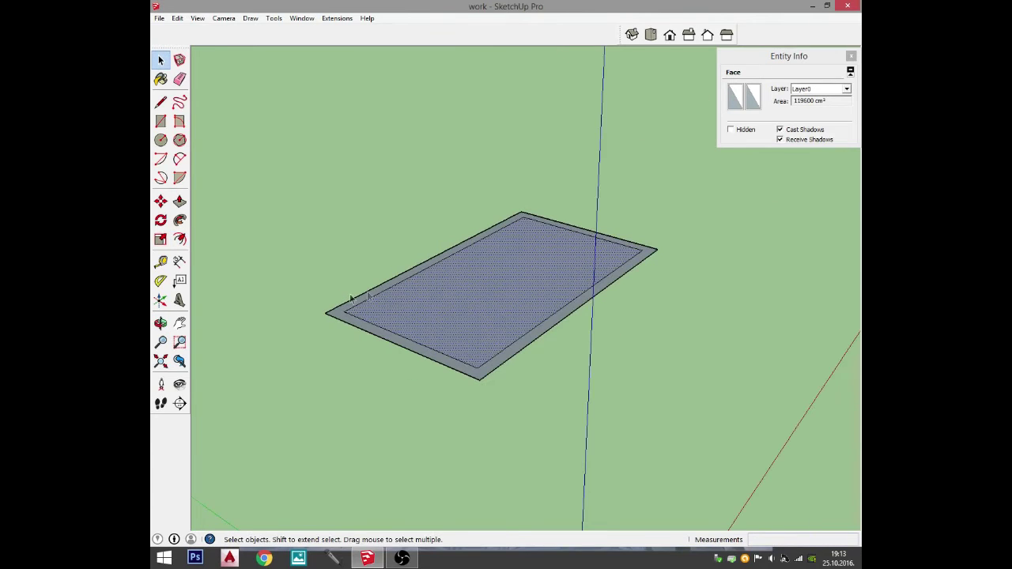
middle_drag(605, 273, 603, 336)
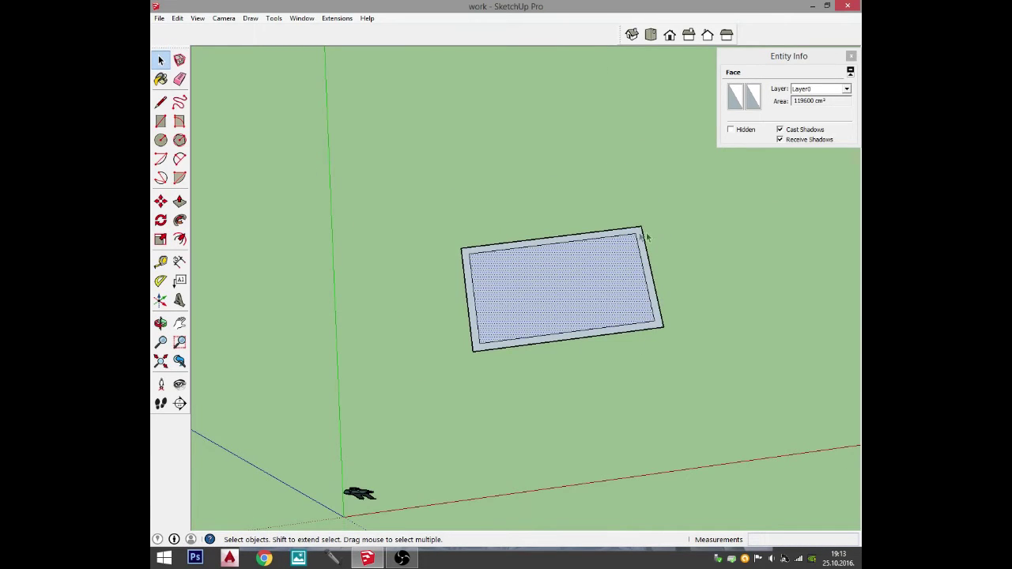
scroll(578, 303, up, 3)
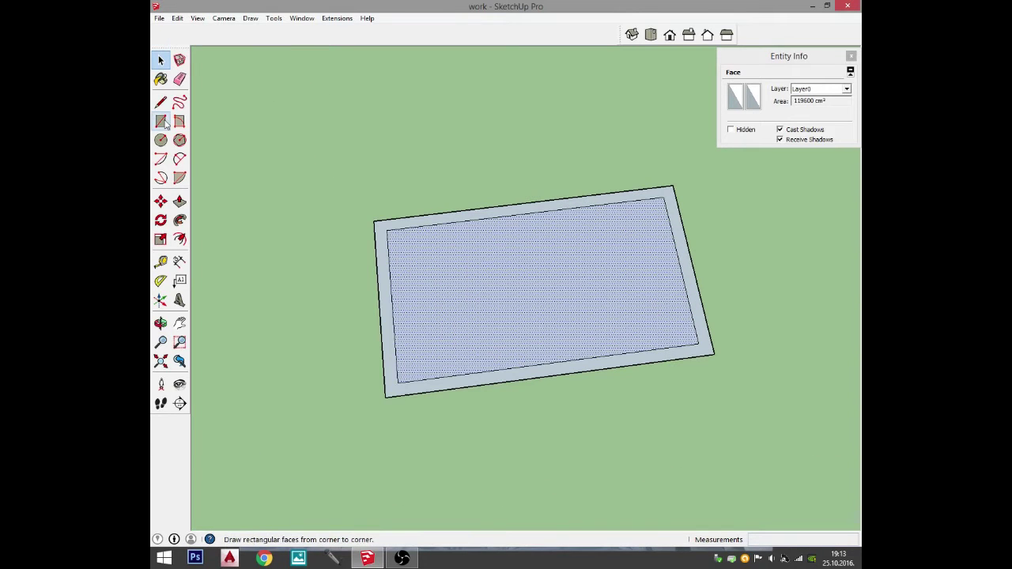
click(161, 121)
click(161, 102)
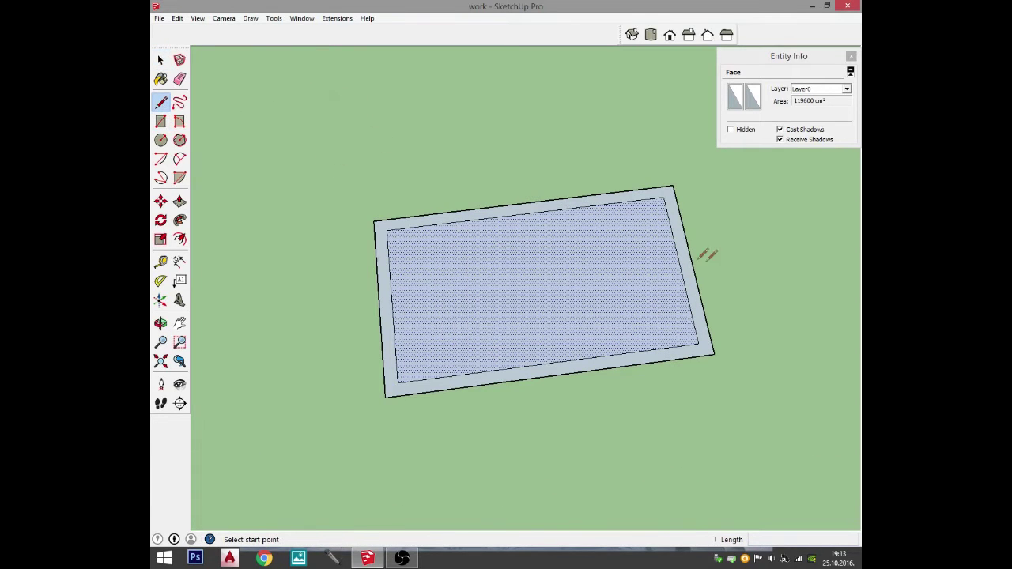
click(665, 197)
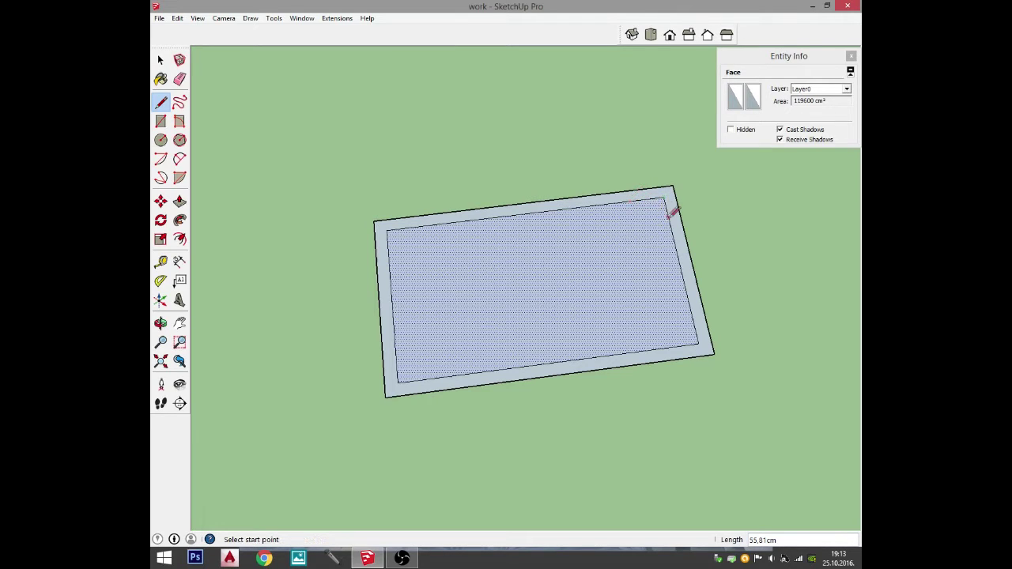
key(Escape)
click(507, 252)
click(515, 316)
click(601, 307)
click(589, 234)
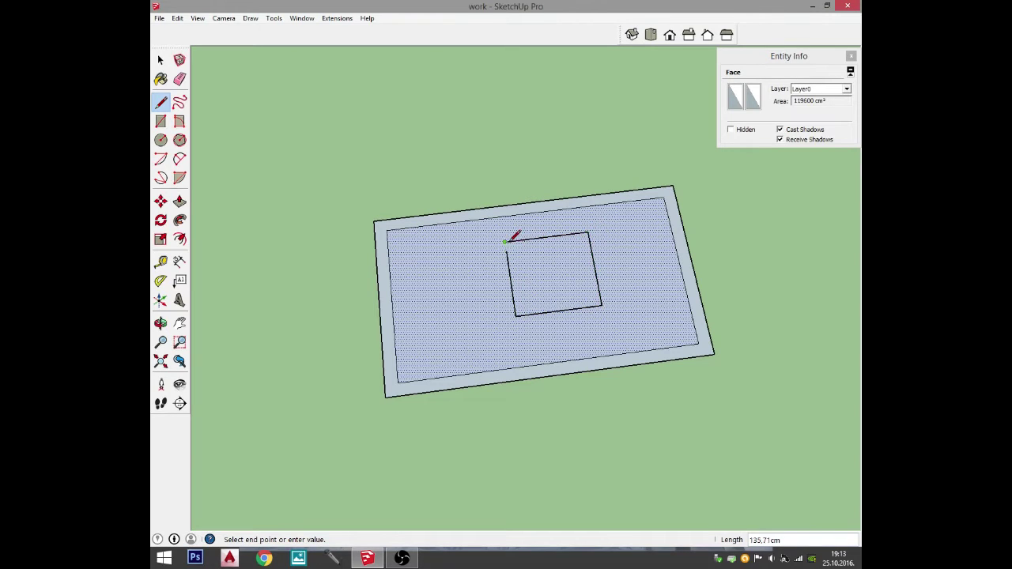
click(507, 251)
key(space)
Select the small inner rectangle's face together with its bounding edges and delete them.
middle_click(562, 264)
click(582, 310)
middle_drag(582, 311, 783, 317)
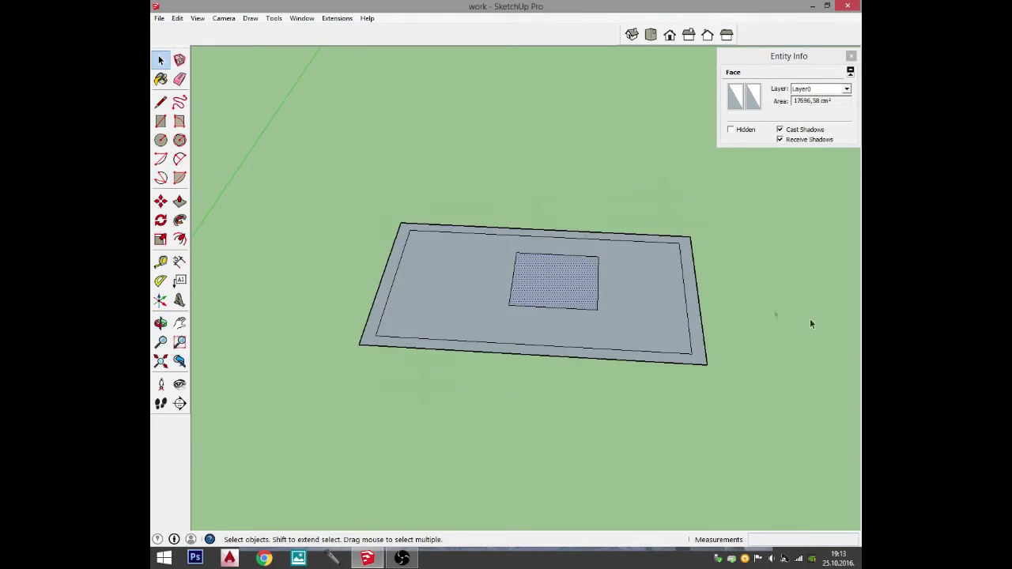
click(783, 316)
click(556, 268)
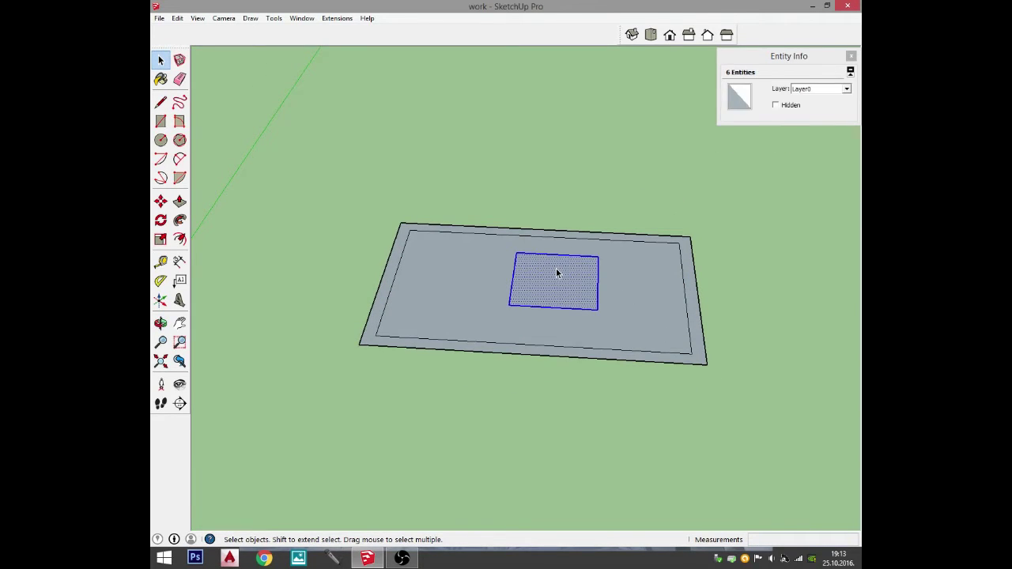
double_click(556, 268)
key(Delete)
click(748, 329)
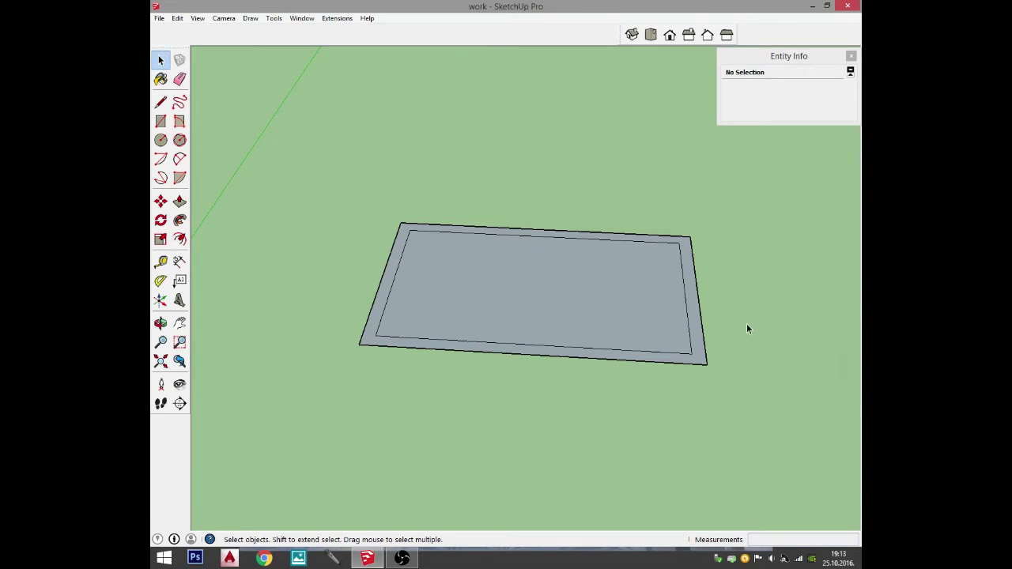
Undo the deletion and erase only the small rectangle's edges, leaving both faces out of the selection.
key(ctrl+z)
click(503, 258)
click(526, 268)
double_click(527, 268)
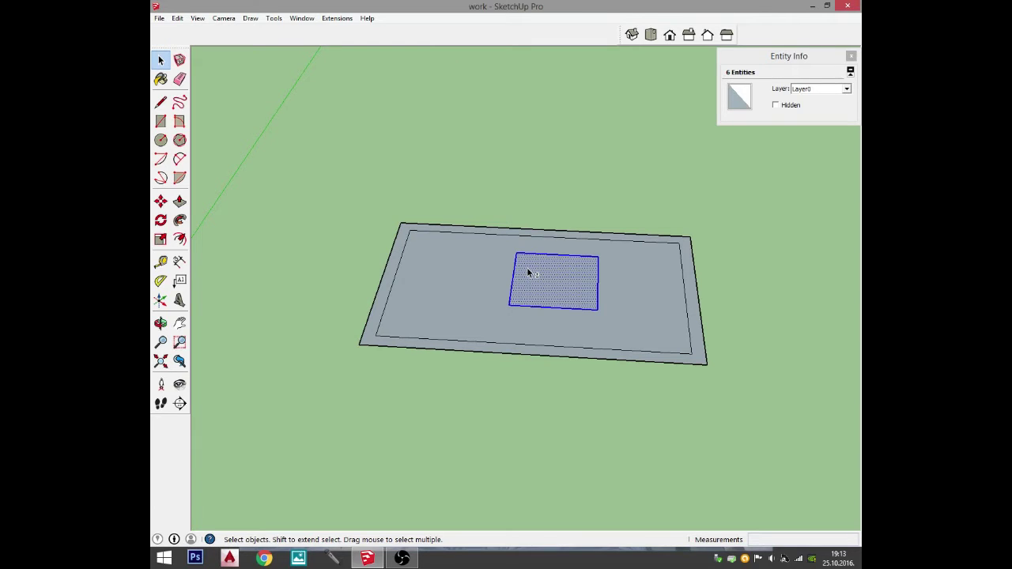
shift+click(501, 269)
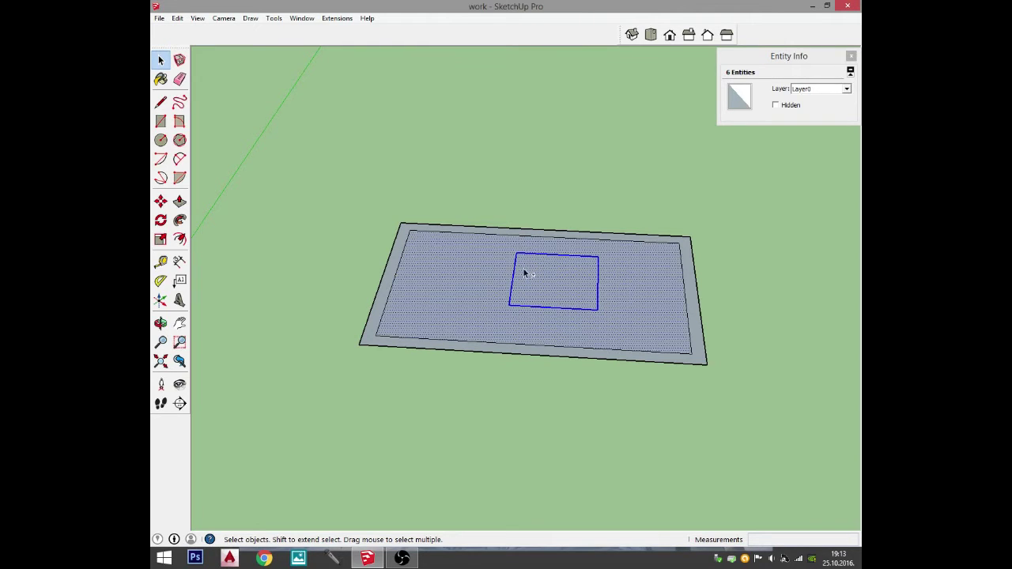
shift+click(432, 281)
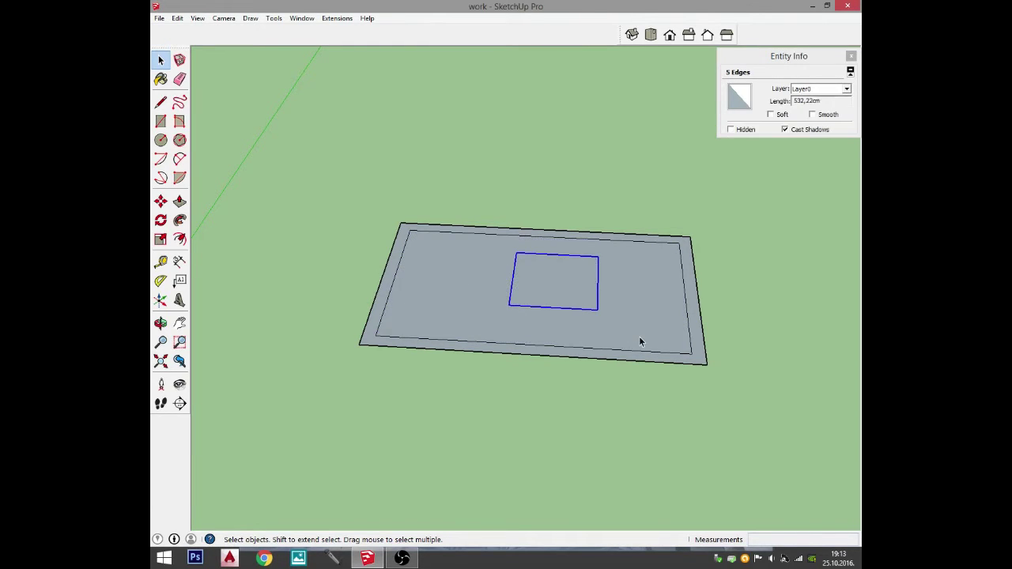
key(Delete)
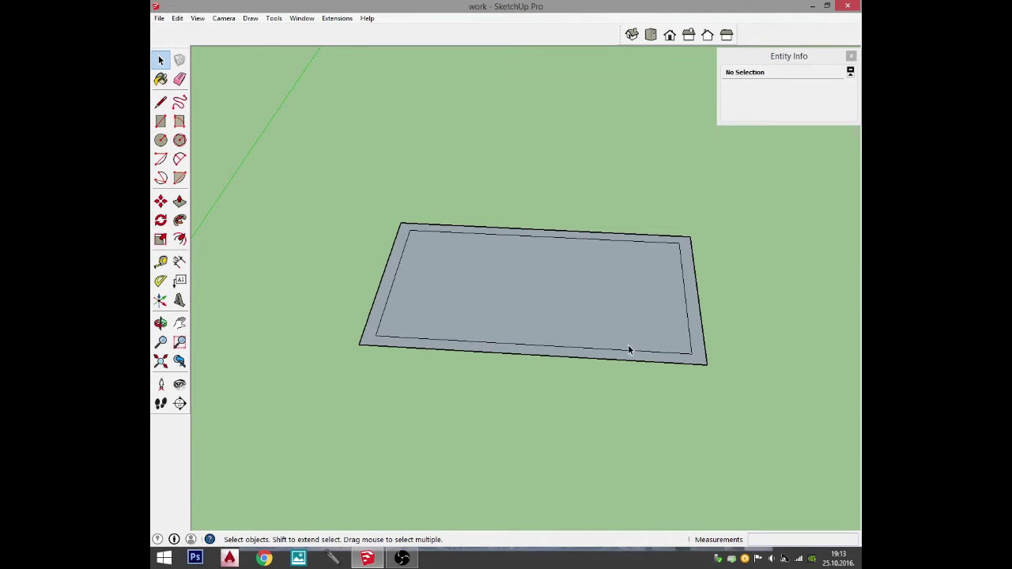
Push/Pull the 20 cm border face up by 250 cm to form the walls.
middle_drag(629, 348, 443, 372)
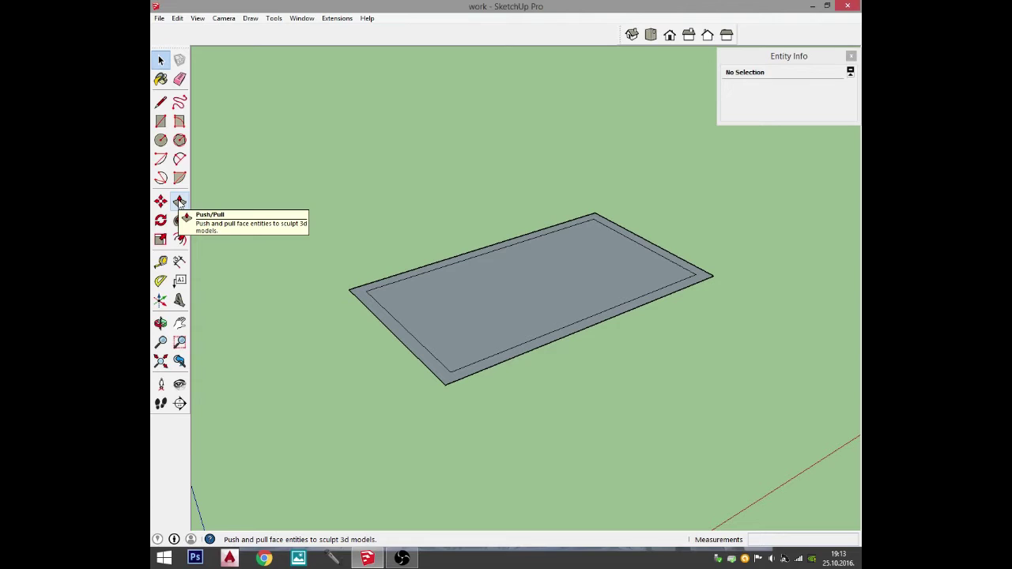
click(180, 203)
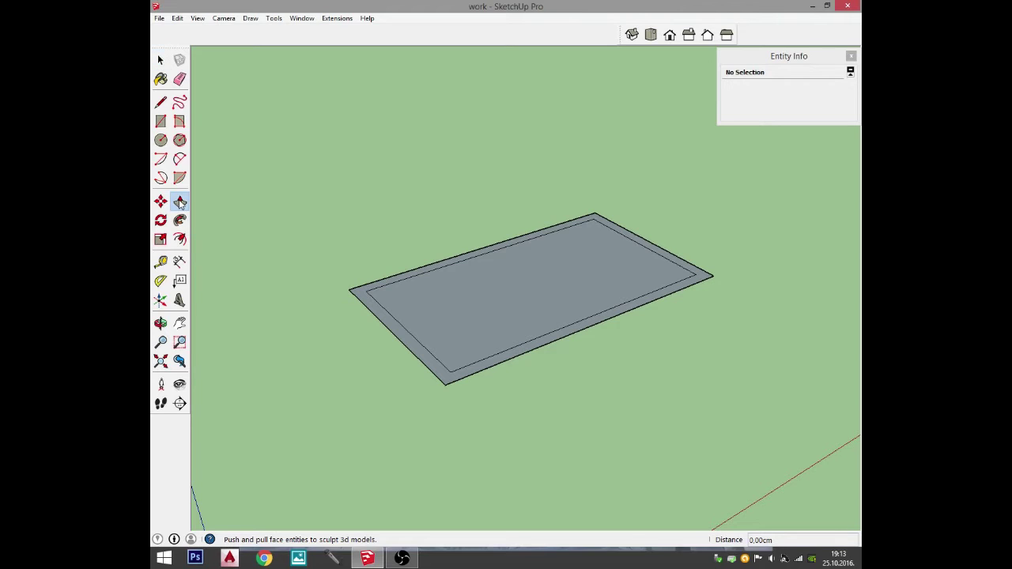
click(388, 327)
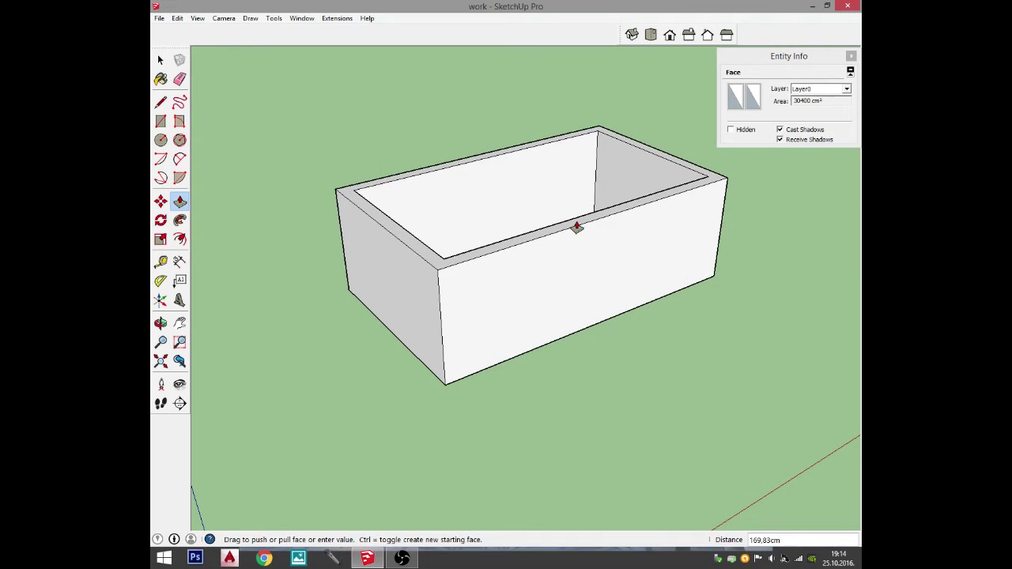
text(250)
key(Return)
key(space)
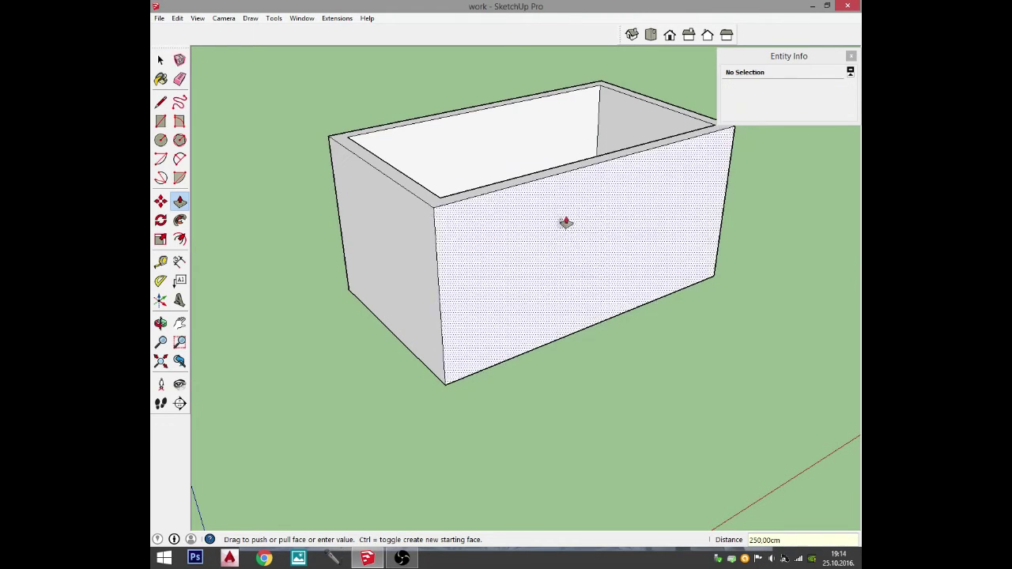
Delete the floor face inside the walls.
middle_drag(565, 222, 529, 237)
click(529, 237)
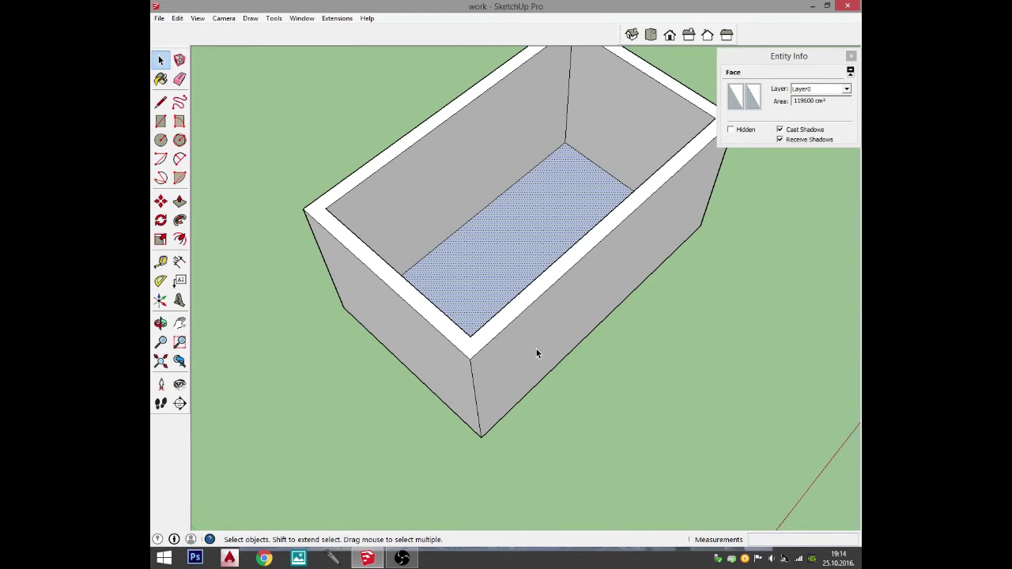
key(Delete)
Select all connected faces and edges of the walls and make them a group.
middle_drag(551, 355, 588, 301)
key(space)
double_click(589, 302)
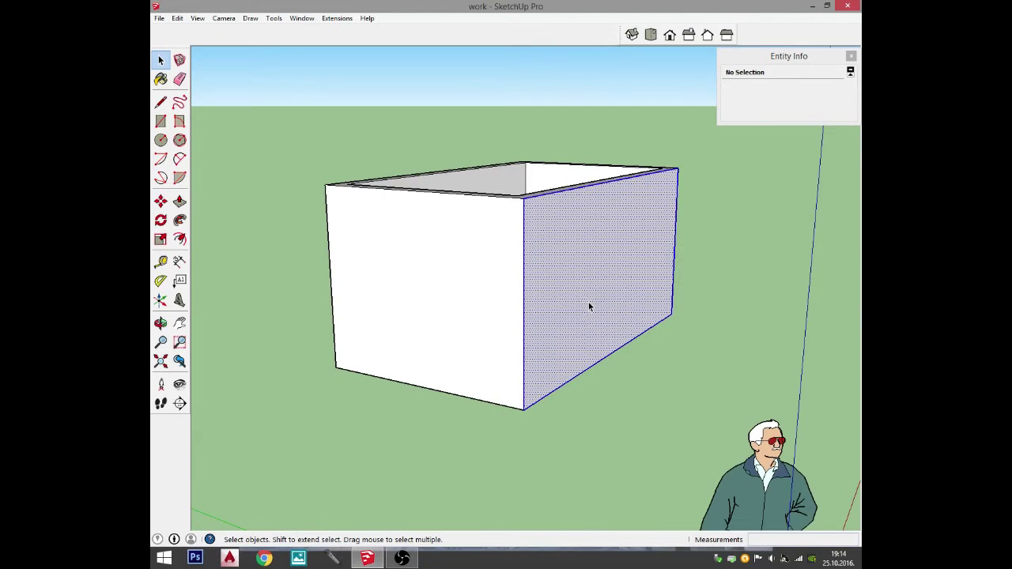
middle_drag(659, 269, 470, 262)
scroll(474, 265, down, 3)
middle_drag(544, 281, 496, 290)
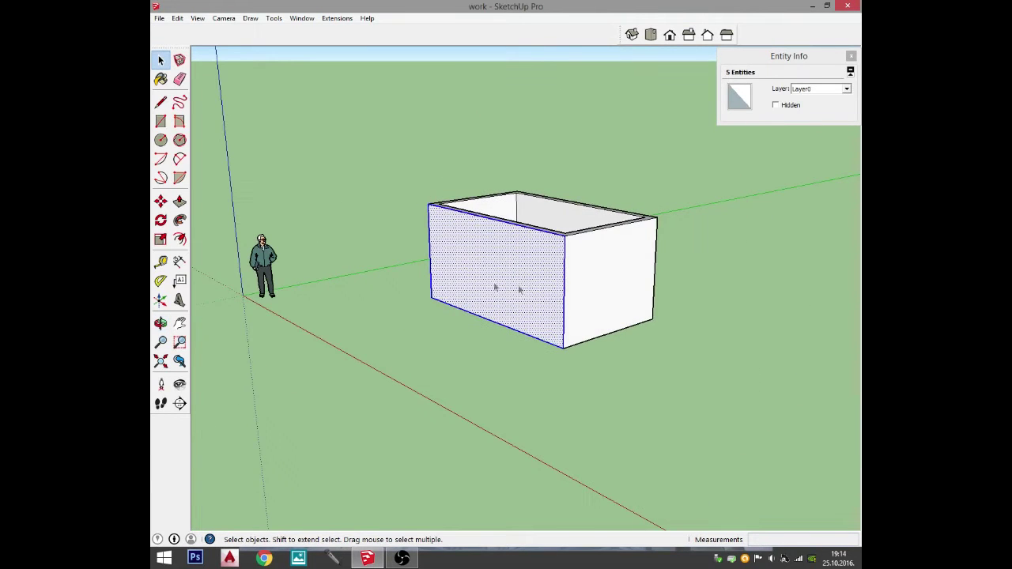
triple_click(553, 282)
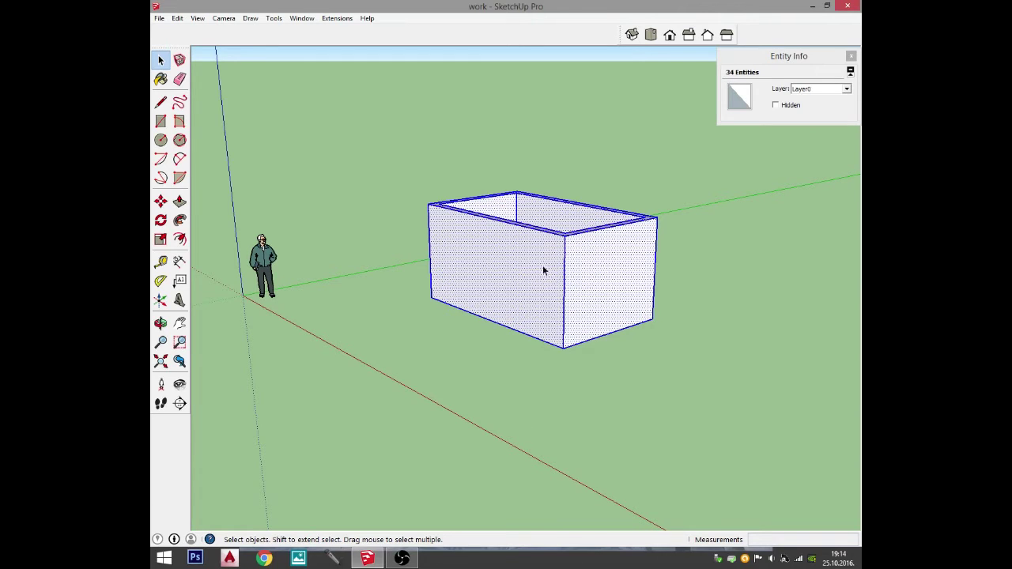
right_click(544, 270)
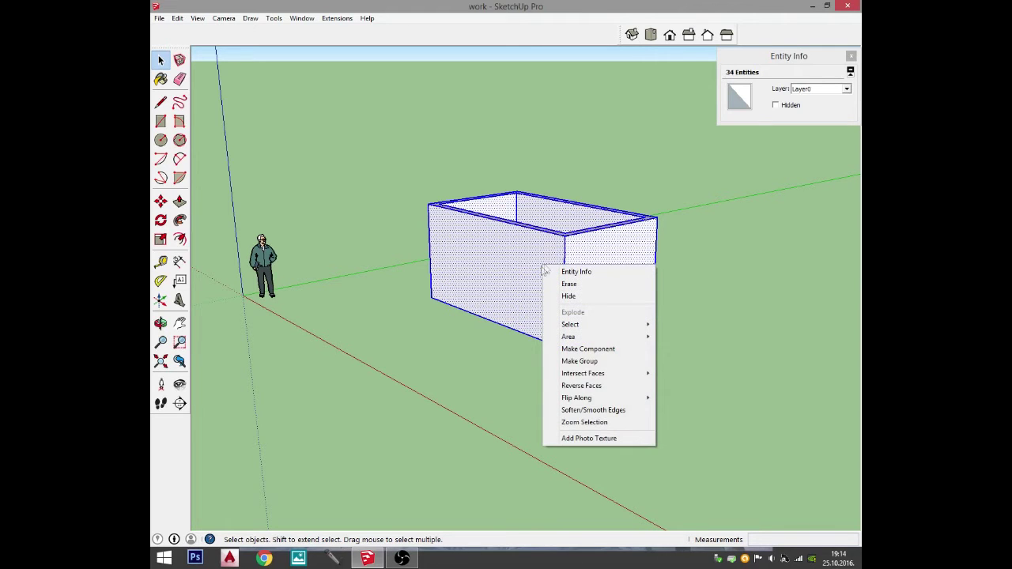
click(588, 362)
Check the wall group's volume in its Entity Info, and clear the selection.
middle_drag(525, 329, 676, 196)
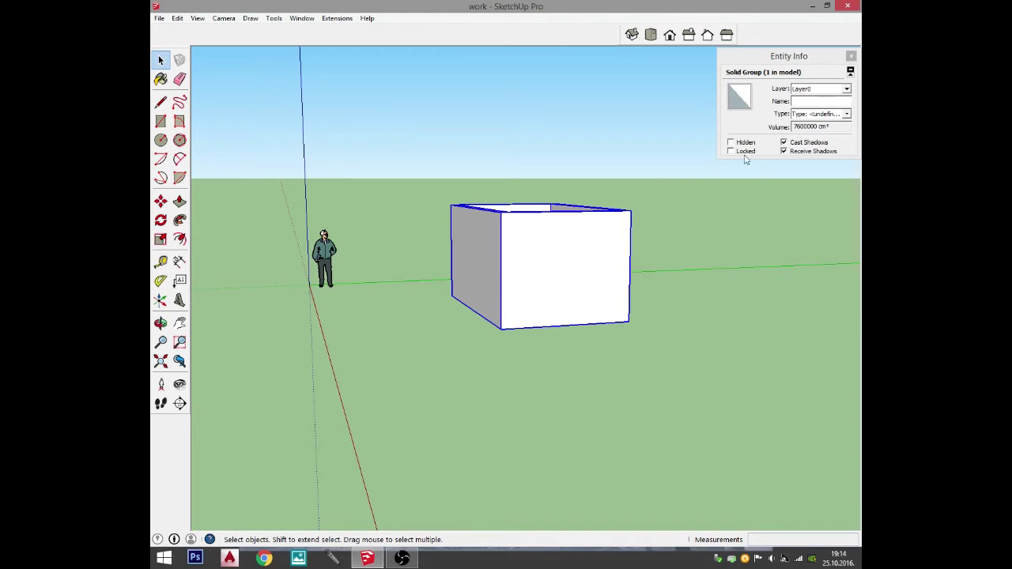
drag(840, 126, 818, 126)
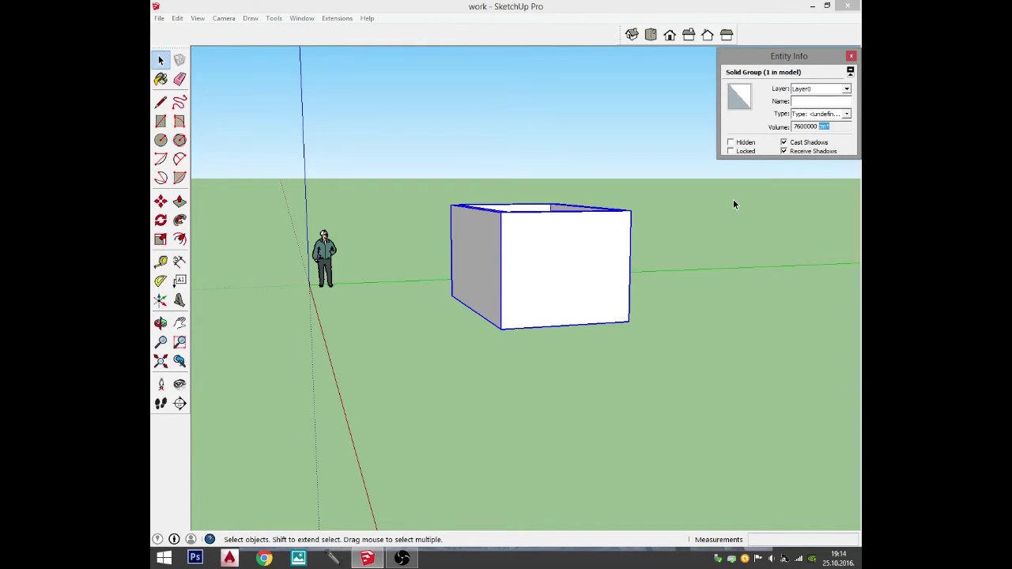
click(797, 127)
drag(797, 127, 846, 126)
click(842, 123)
middle_drag(362, 310, 554, 323)
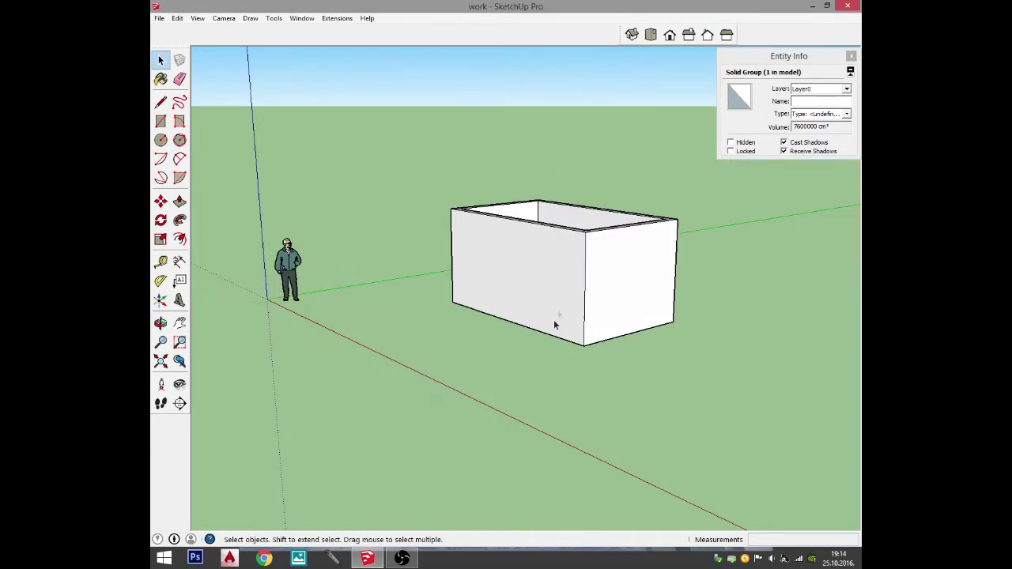
key(Escape)
Draw a rectangle across the underside of the walls between opposite outer corners and select its face.
scroll(649, 232, up, 2)
middle_drag(649, 232, 631, 221)
middle_drag(472, 253, 515, 228)
key(l)
key(r)
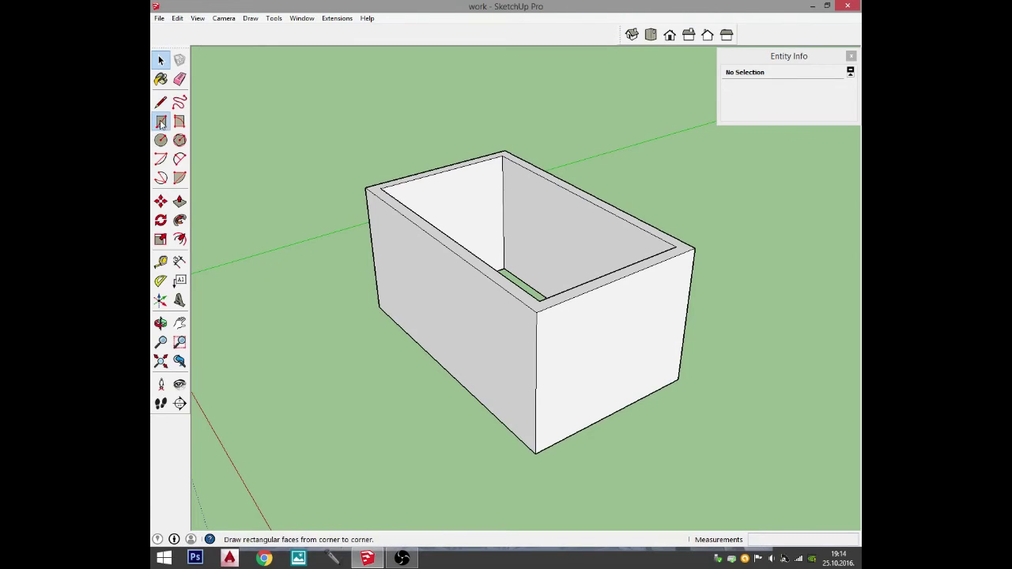
middle_drag(538, 304, 570, 324)
click(518, 407)
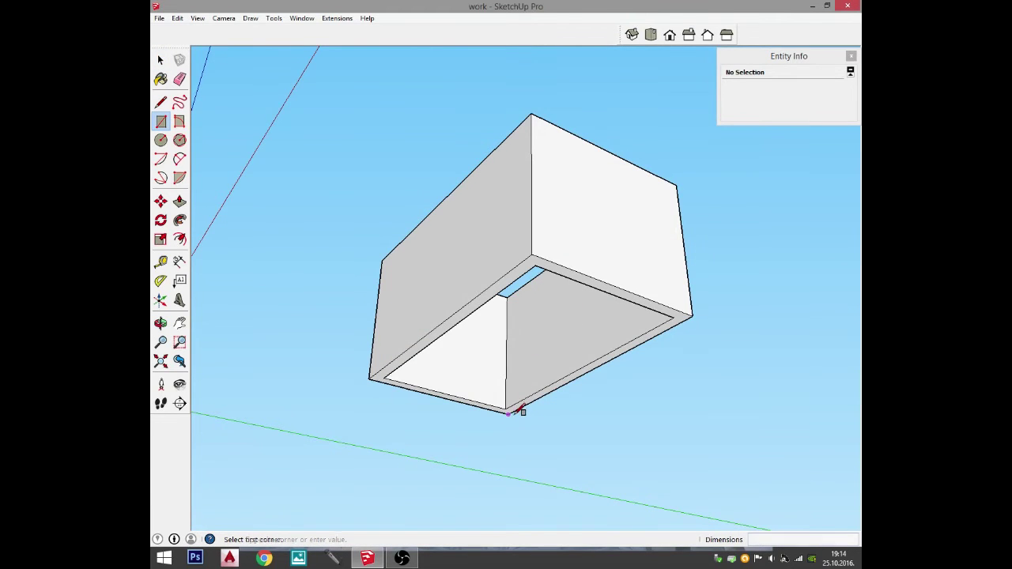
click(536, 266)
key(space)
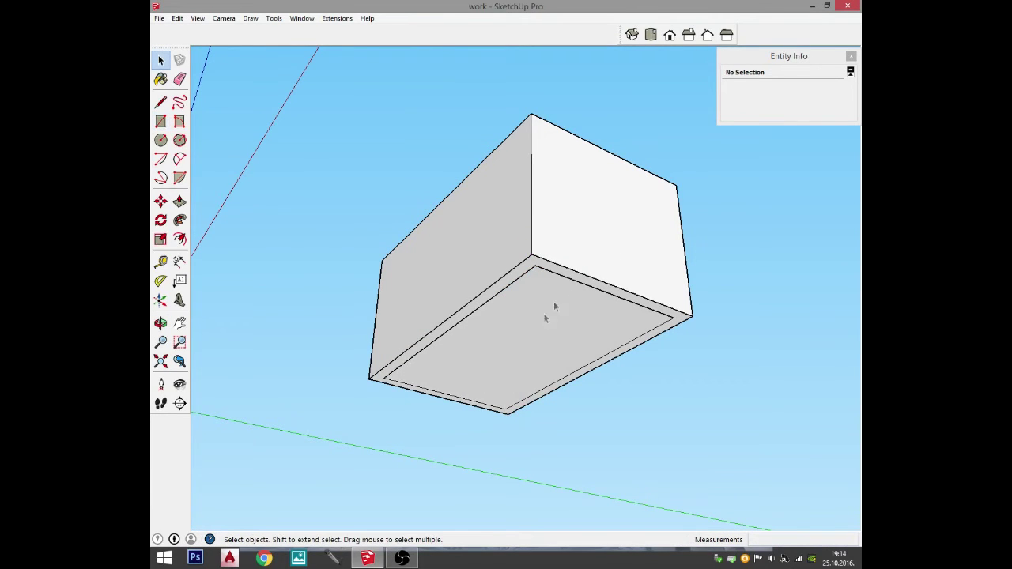
click(546, 308)
middle_drag(546, 309, 187, 184)
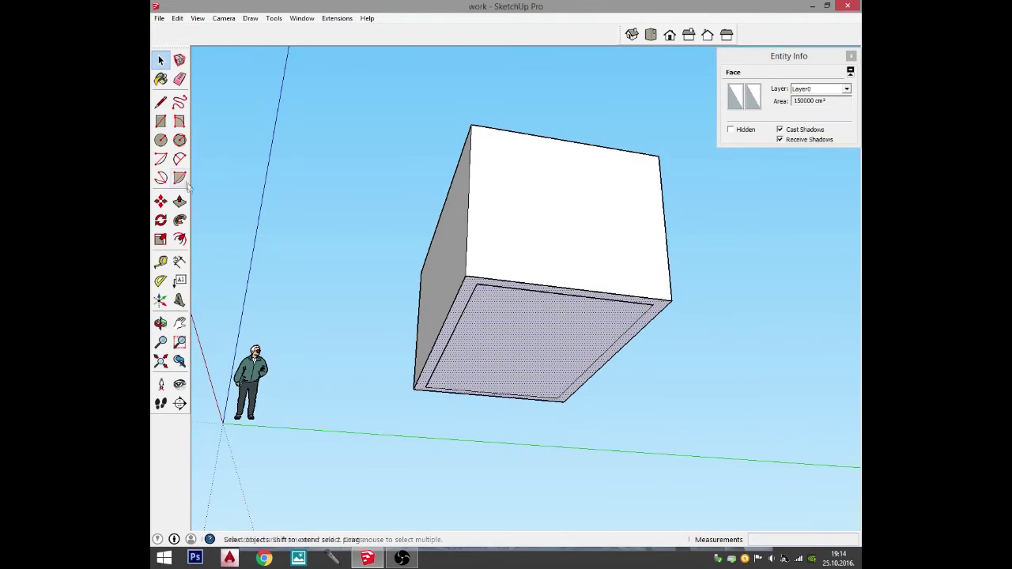
Push/Pull the rectangular face under the walls downward 30 cm to form a floor slab.
click(161, 122)
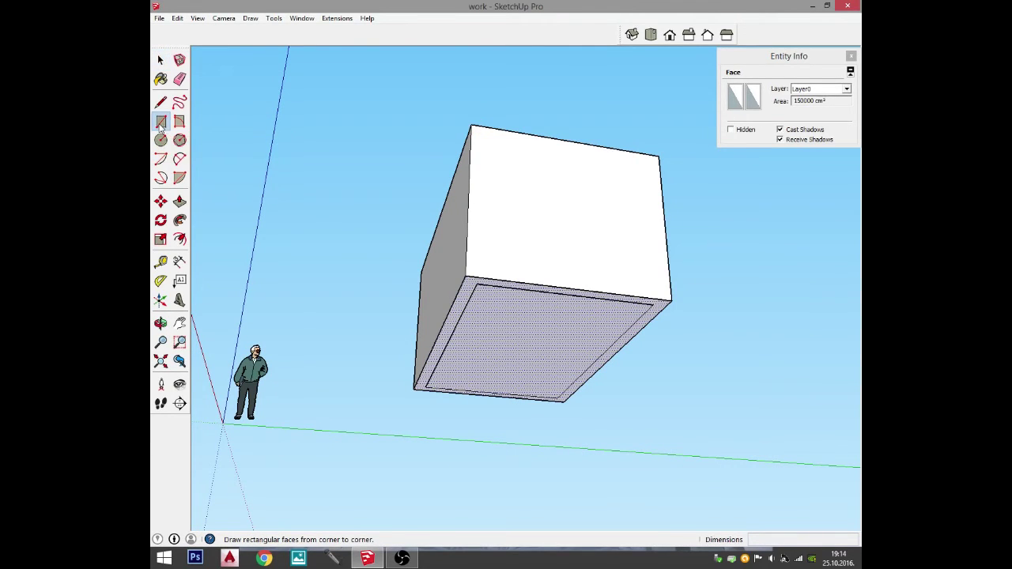
key(space)
click(180, 202)
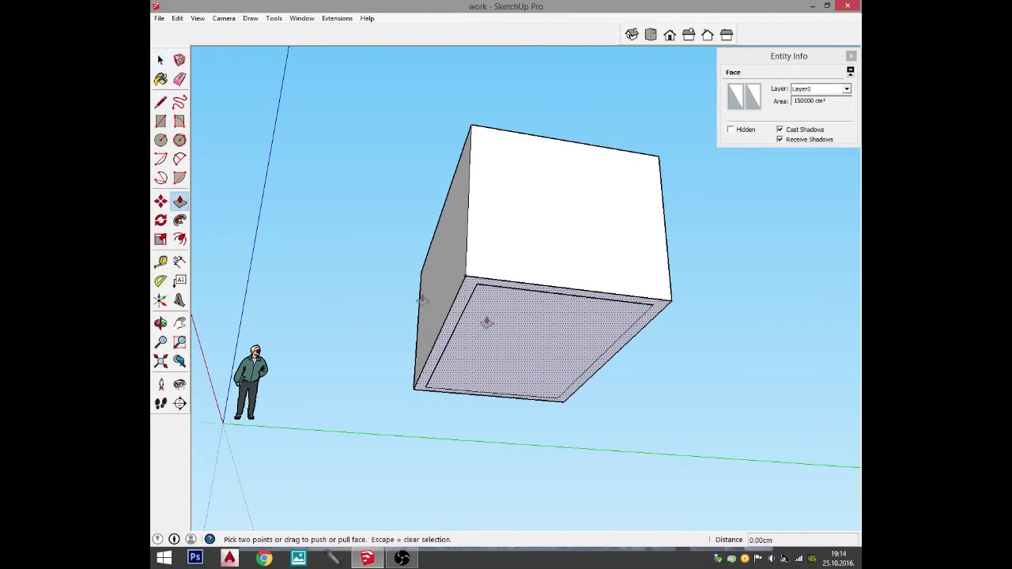
drag(560, 338, 565, 372)
text(30)
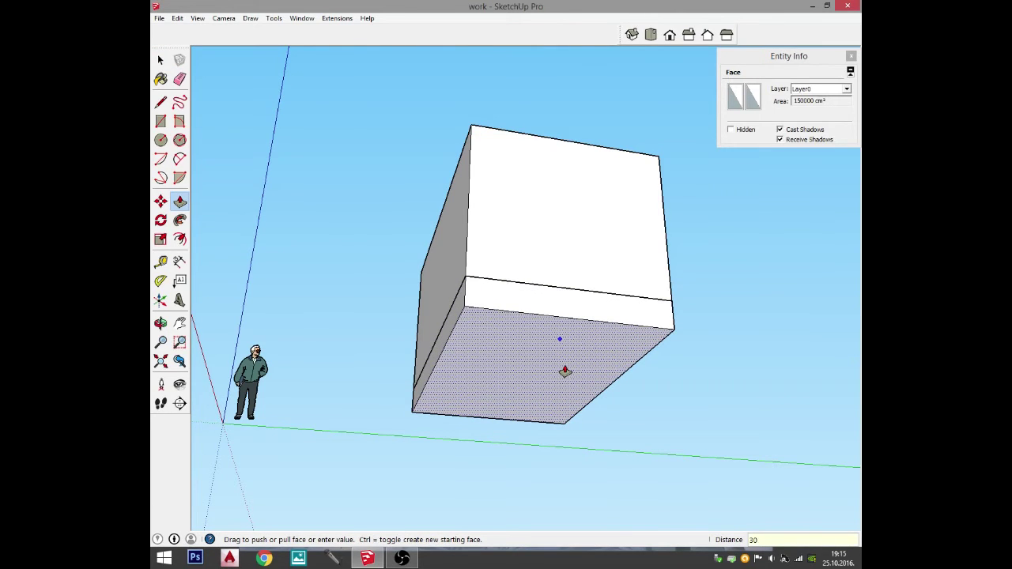
key(Return)
key(space)
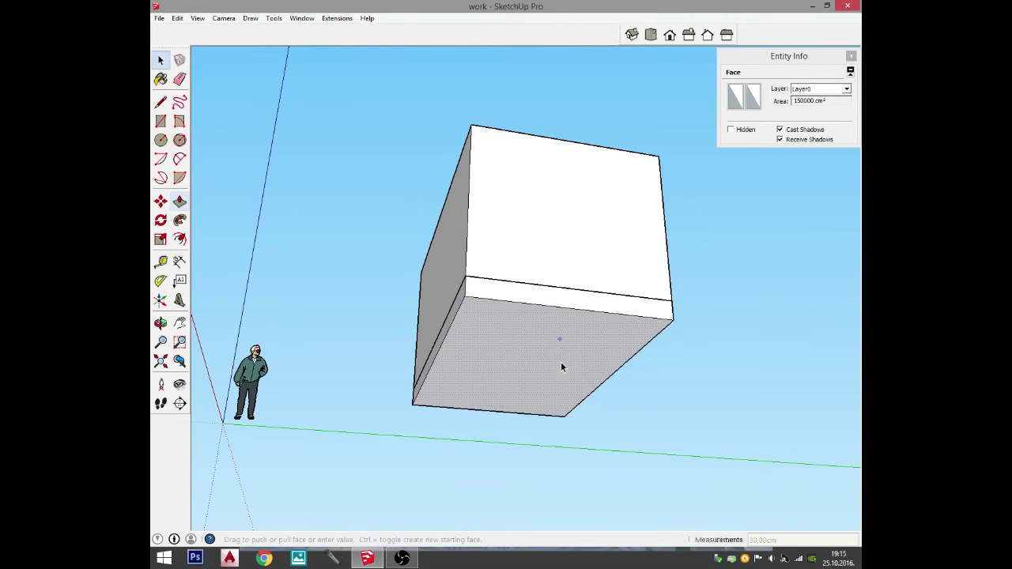
Select all connected faces and edges of the floor slab and make them a group.
key(o)
drag(520, 309, 592, 450)
key(space)
middle_drag(592, 450, 513, 353)
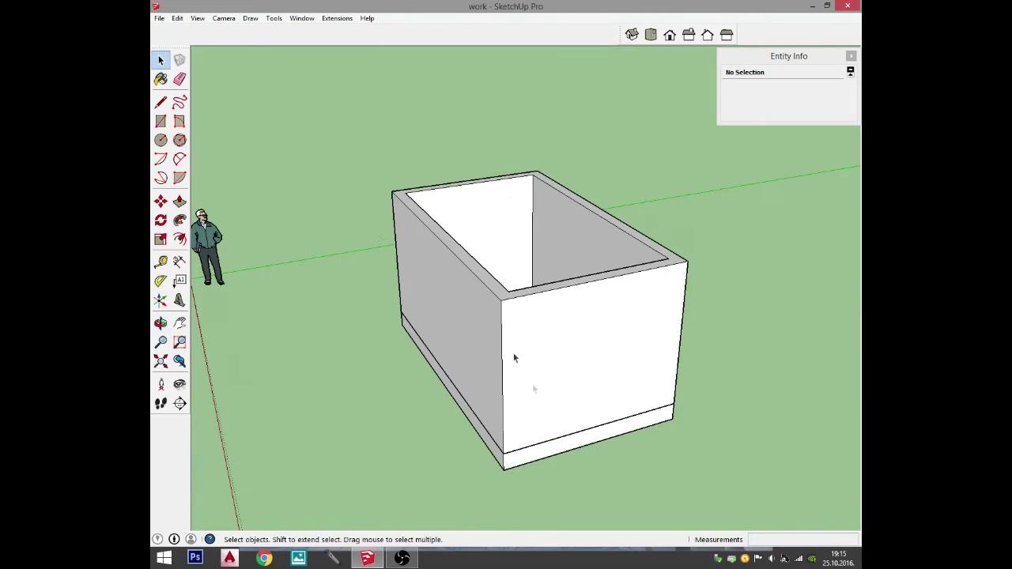
click(507, 465)
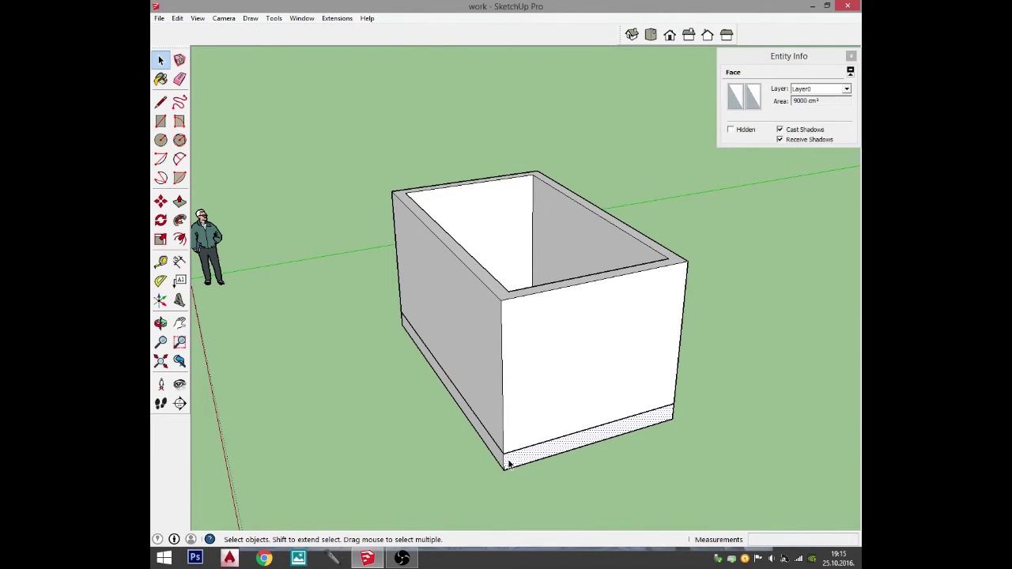
triple_click(508, 465)
middle_drag(508, 465, 520, 274)
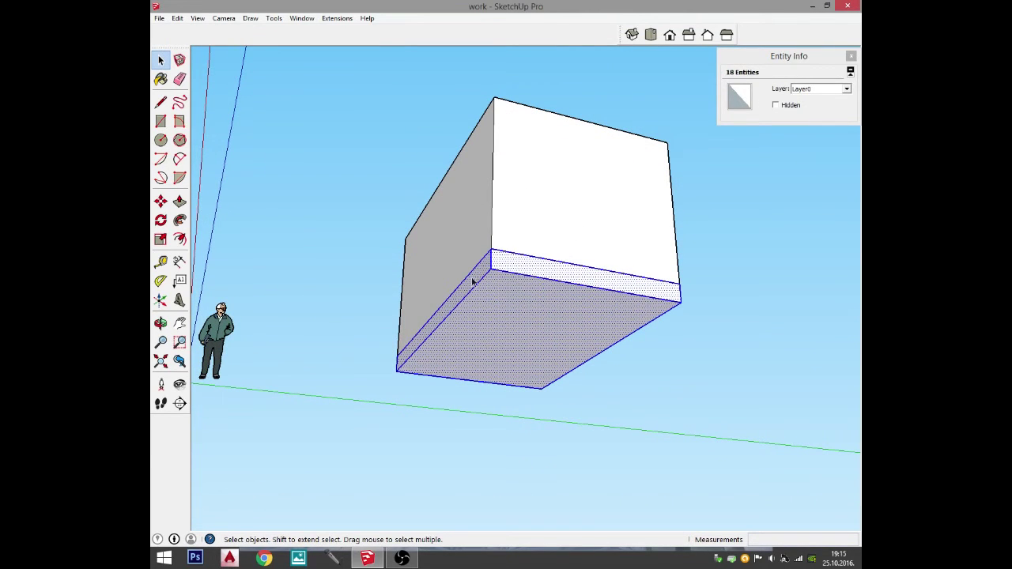
right_click(523, 302)
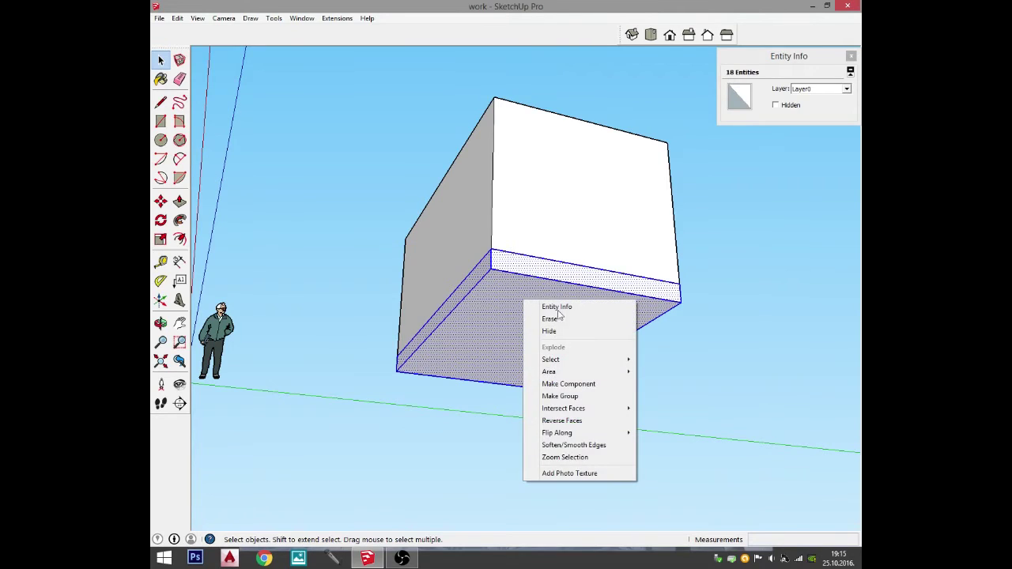
click(575, 398)
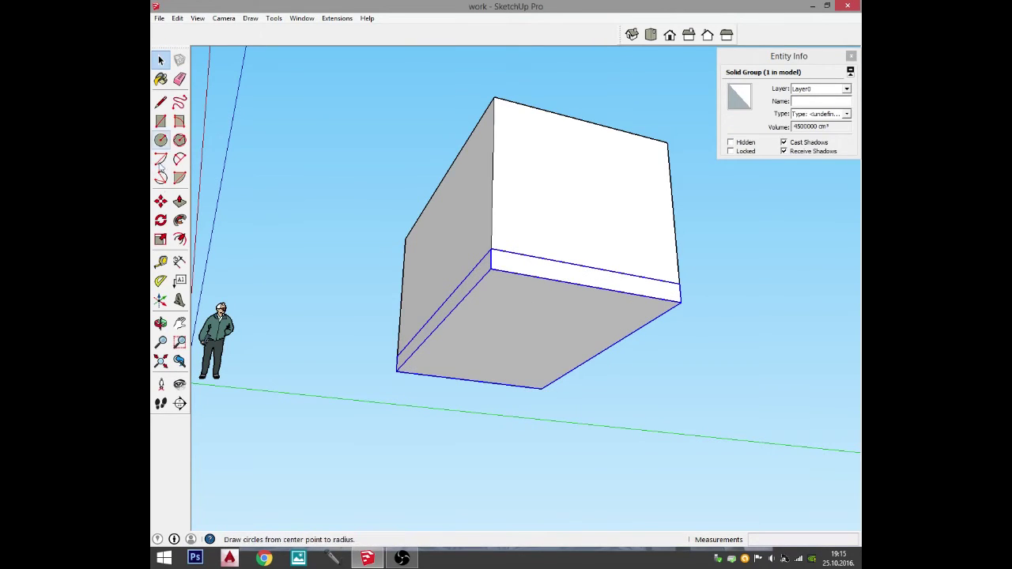
Copy the floor slab group straight up as a roof, from its lower outer corner to the top corner of the walls.
click(160, 201)
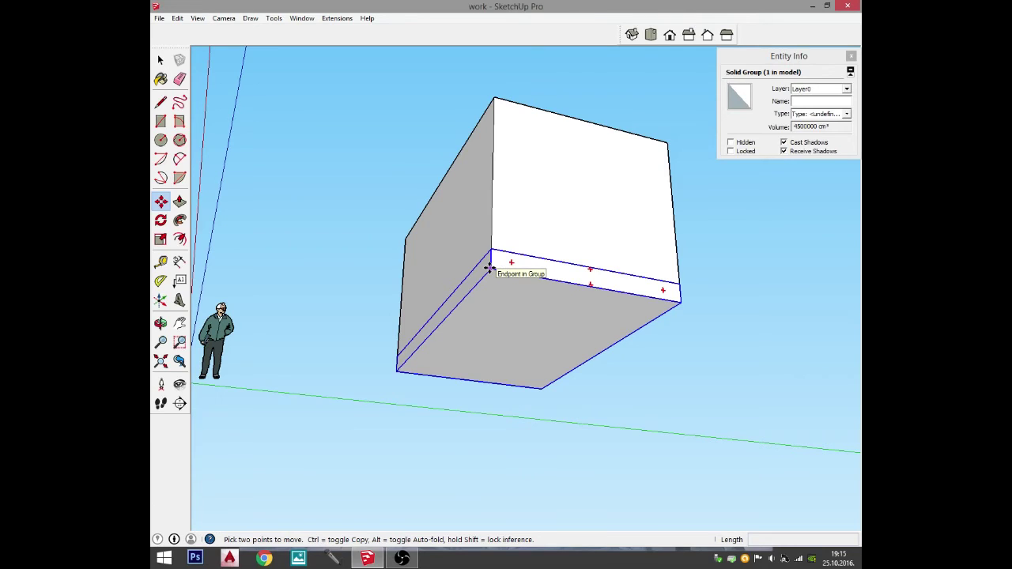
middle_drag(490, 269, 522, 398)
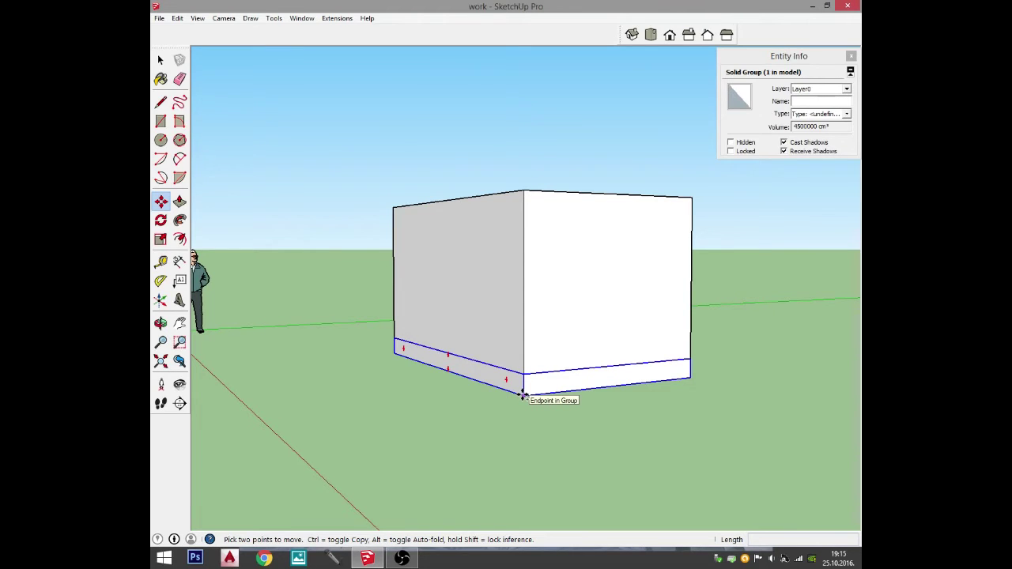
click(522, 395)
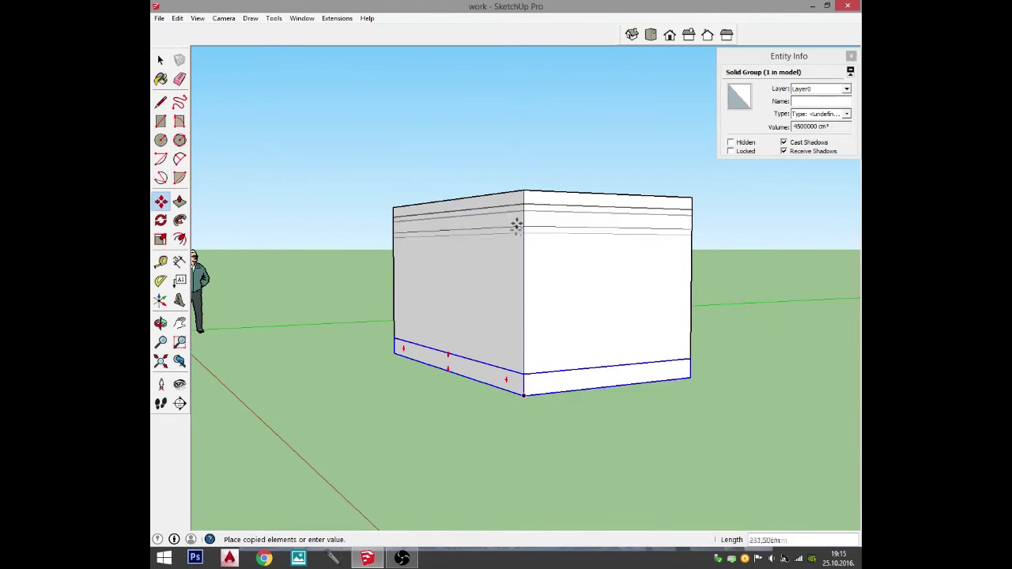
click(524, 189)
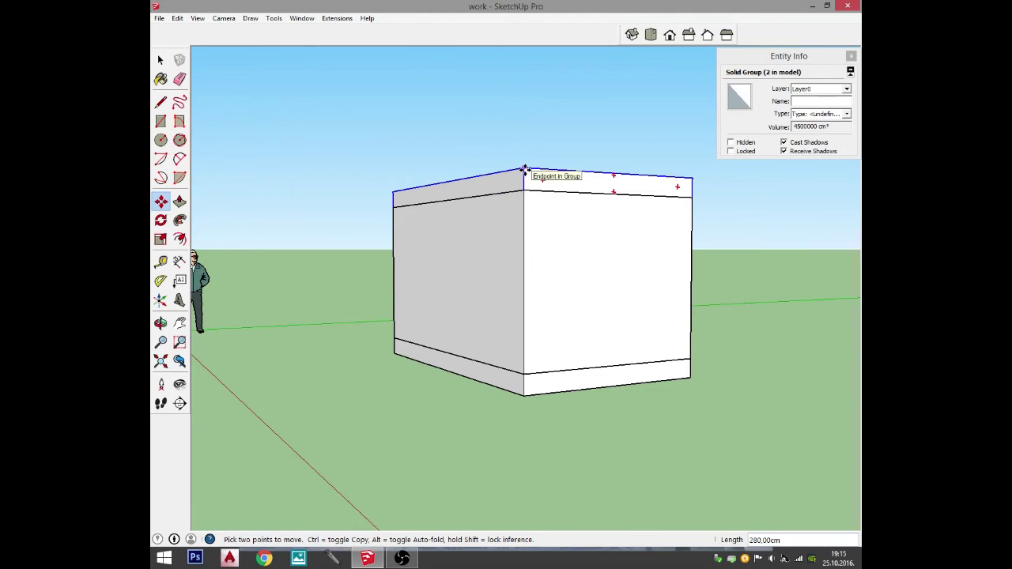
click(524, 169)
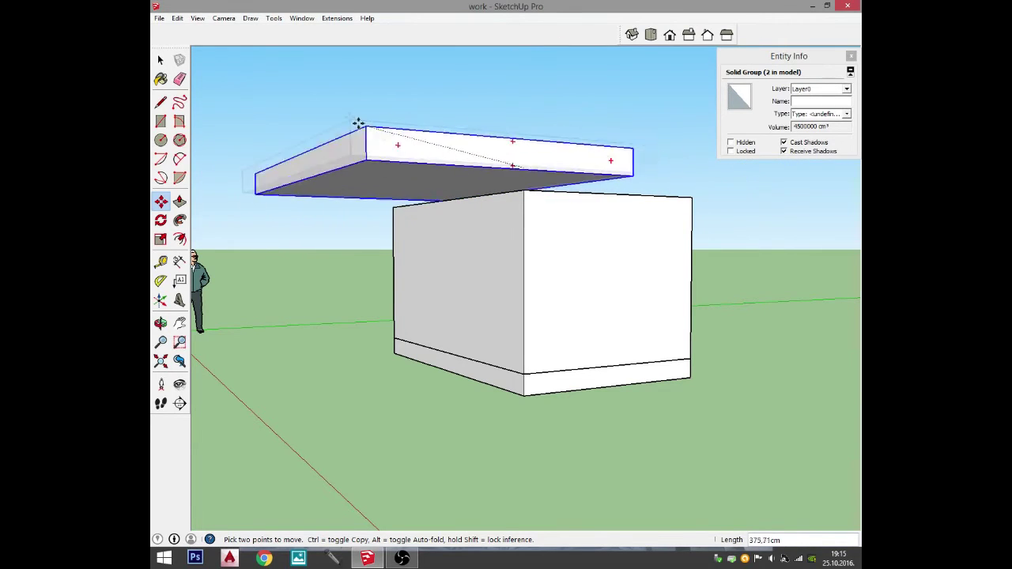
key(Escape)
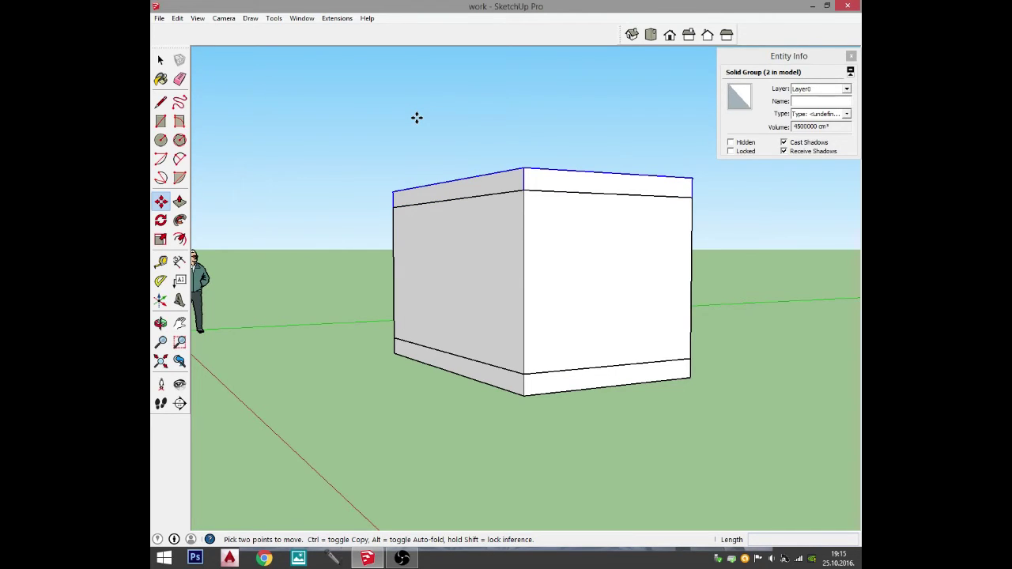
key(space)
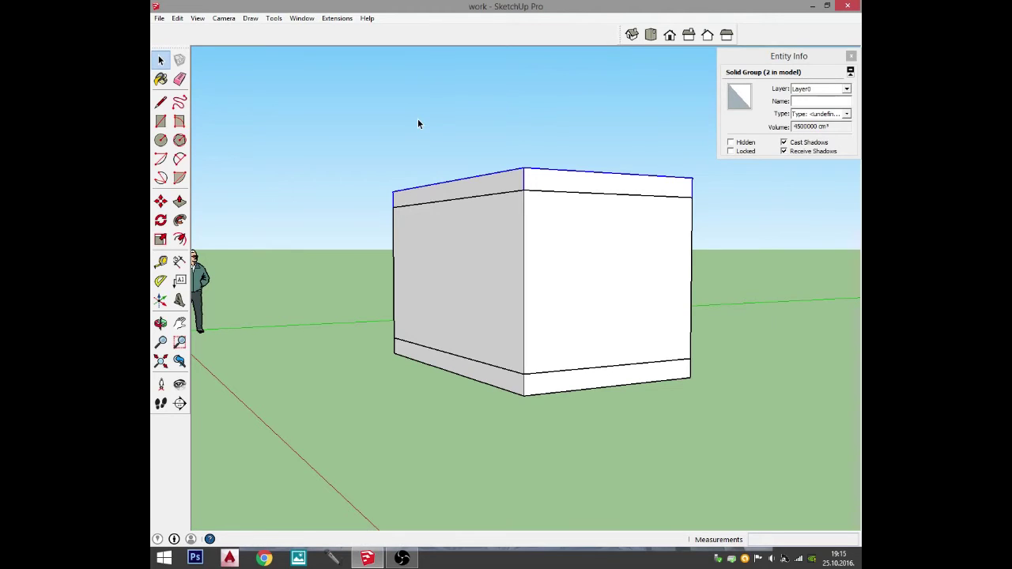
Check the wall and roof groups by selecting them individually, and clear the selection.
middle_drag(418, 123, 673, 249)
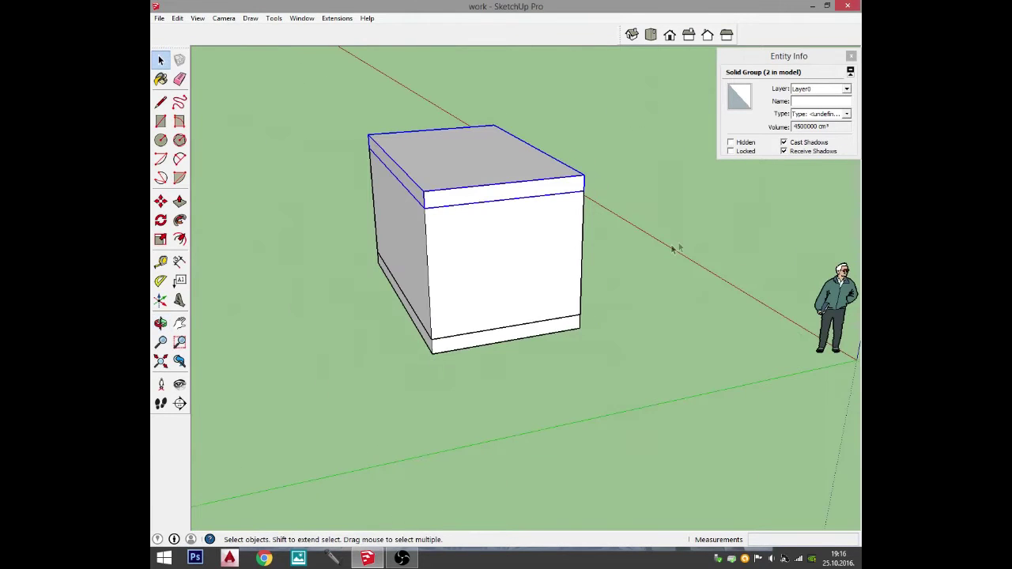
click(546, 302)
click(538, 193)
click(643, 303)
scroll(511, 280, down, 3)
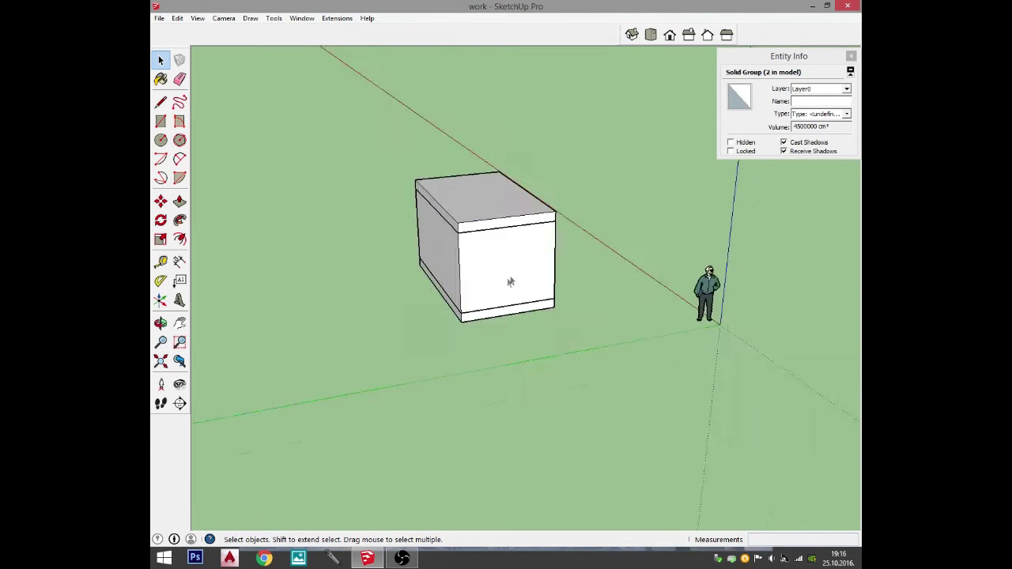
scroll(524, 257, up, 3)
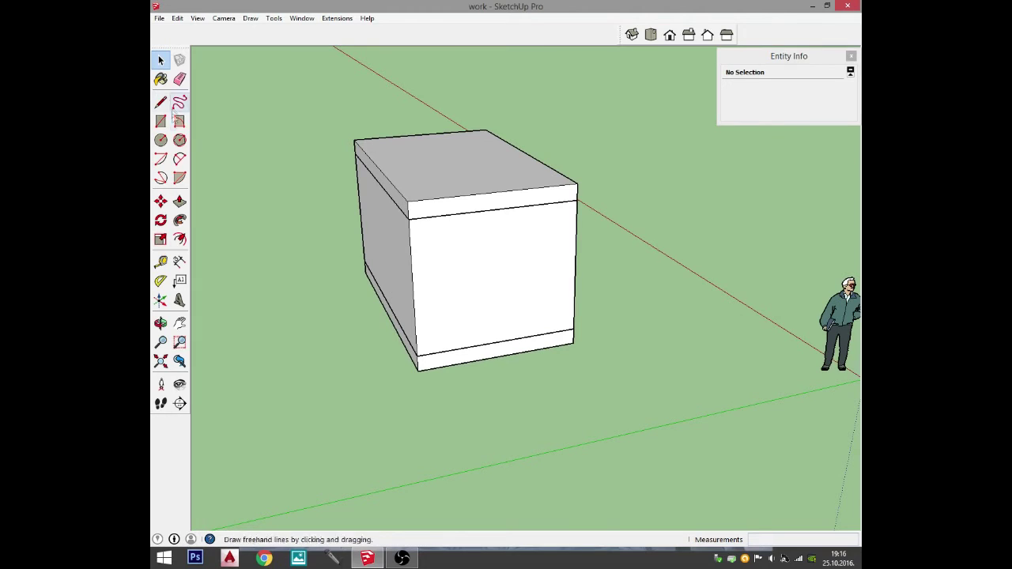
scroll(556, 277, down, 2)
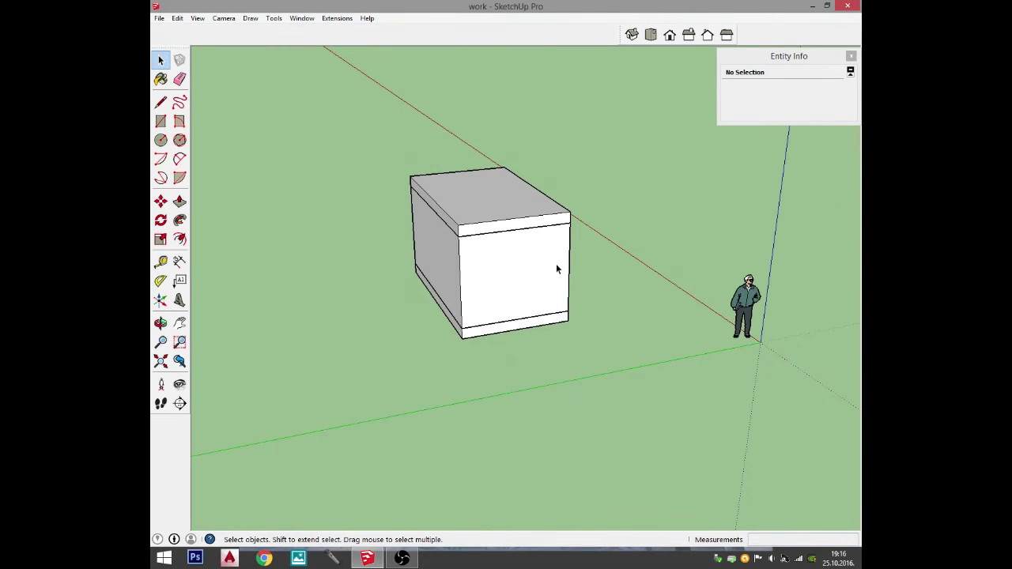
click(161, 121)
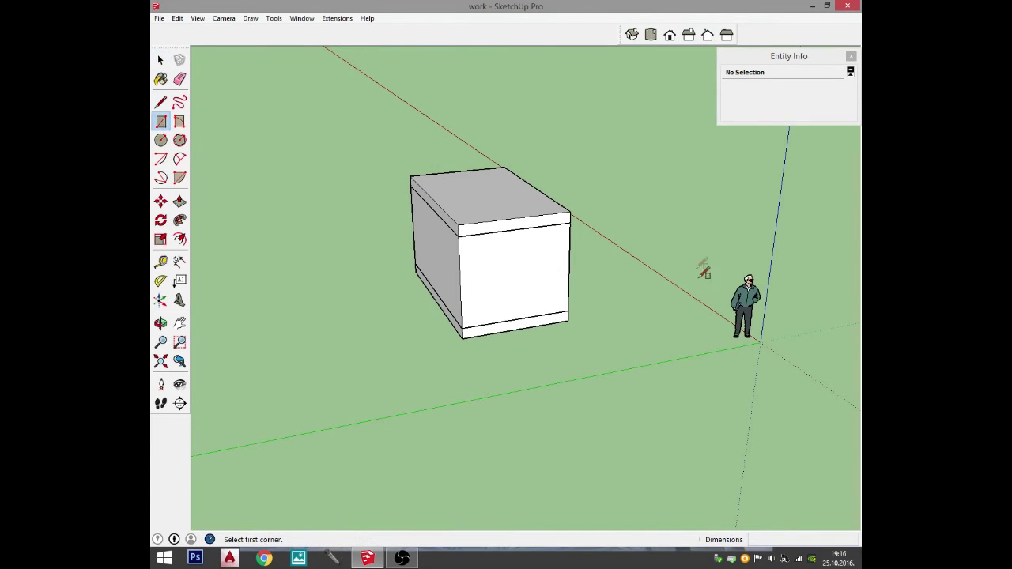
click(769, 343)
scroll(689, 197, down, 1)
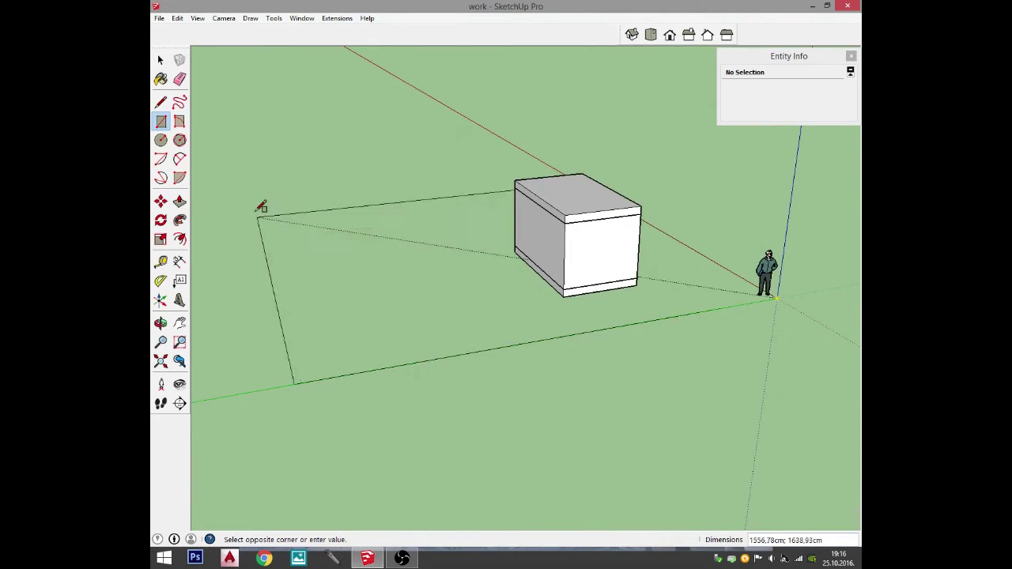
click(160, 221)
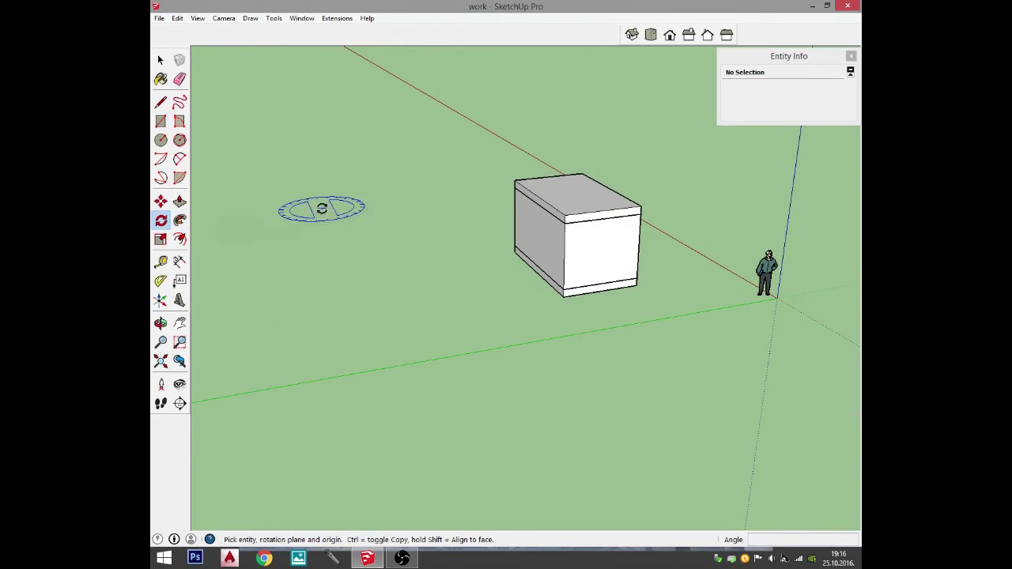
Draw a large ground rectangle from the axes origin to a far corner beyond the room.
click(161, 121)
click(775, 297)
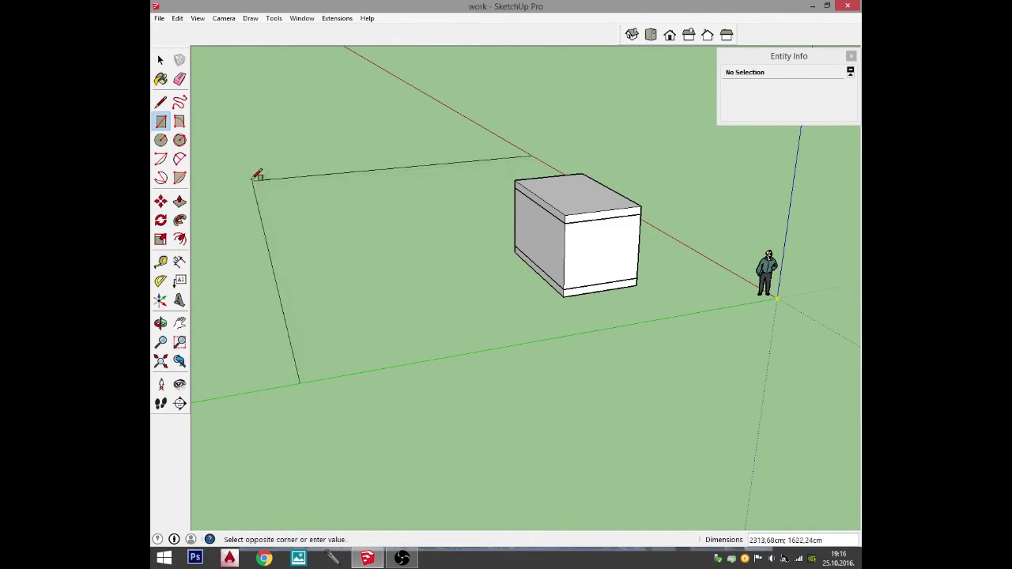
click(213, 176)
key(space)
Select the wall, floor and roof groups and move them up along the blue axis until the floor slab partly clears the ground face.
middle_drag(683, 416, 605, 310)
click(602, 211)
middle_drag(601, 210, 725, 204)
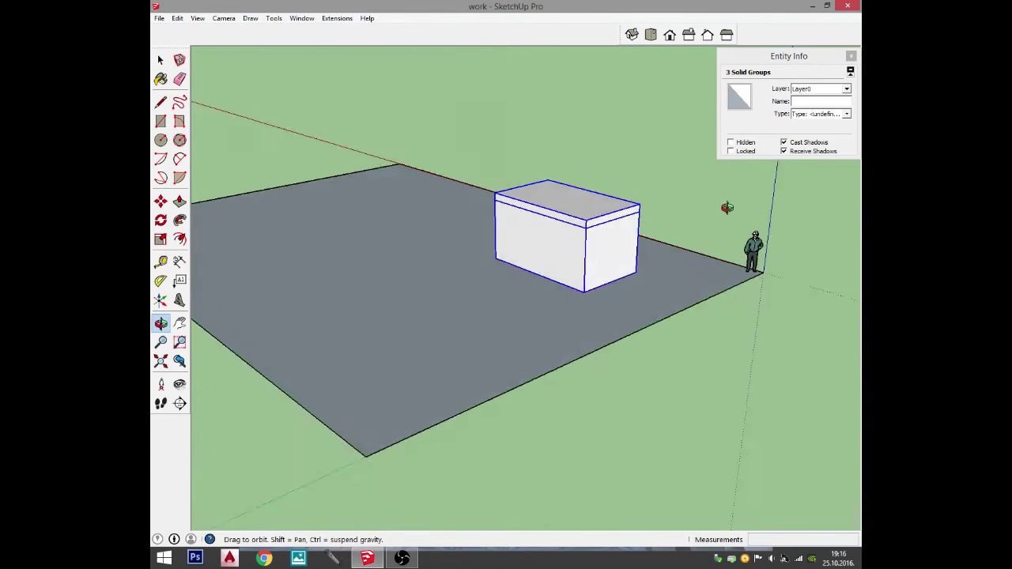
scroll(593, 253, up, 3)
middle_drag(593, 253, 556, 185)
key(m)
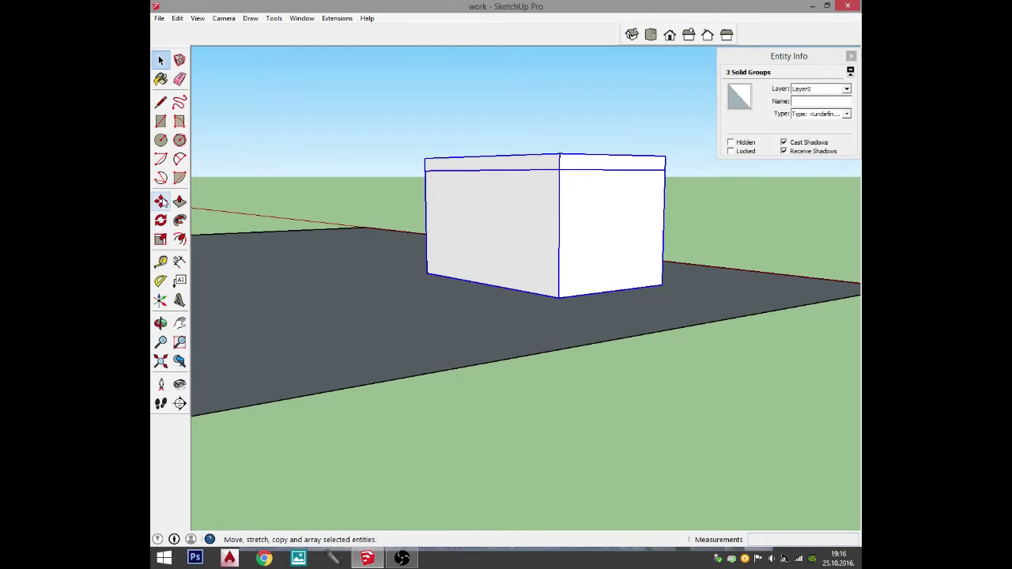
click(560, 262)
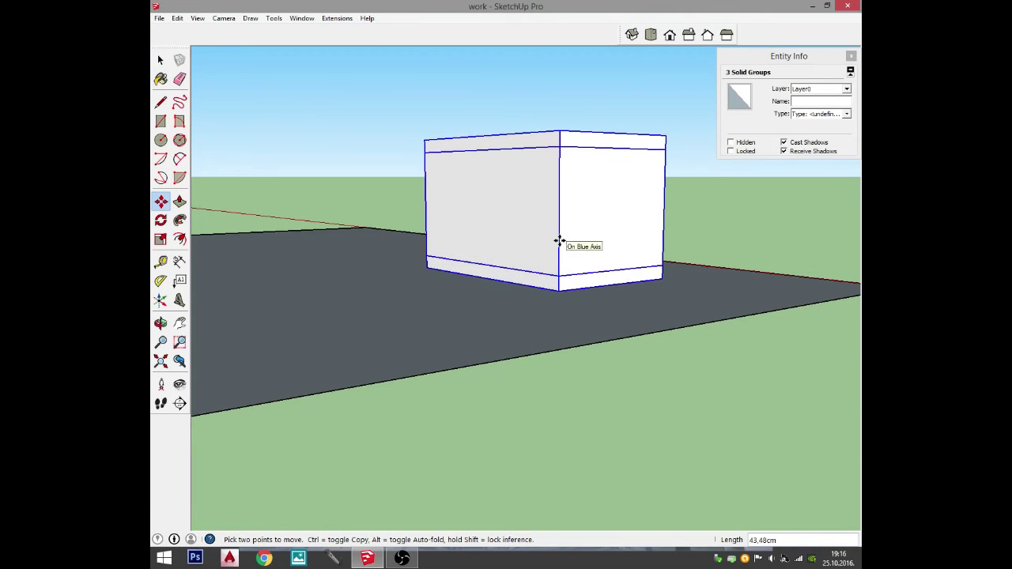
key(Escape)
key(space)
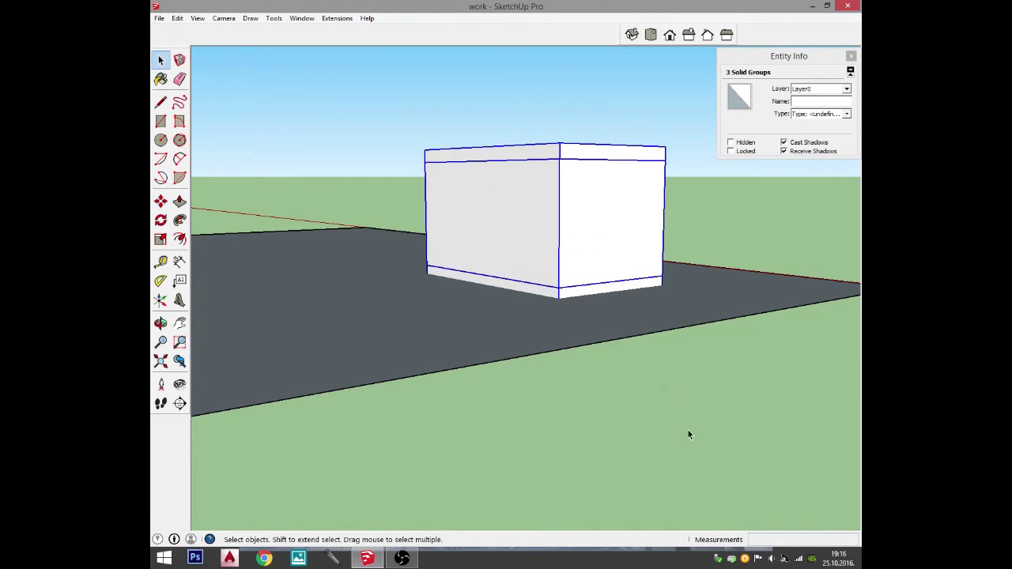
middle_drag(689, 436, 611, 311)
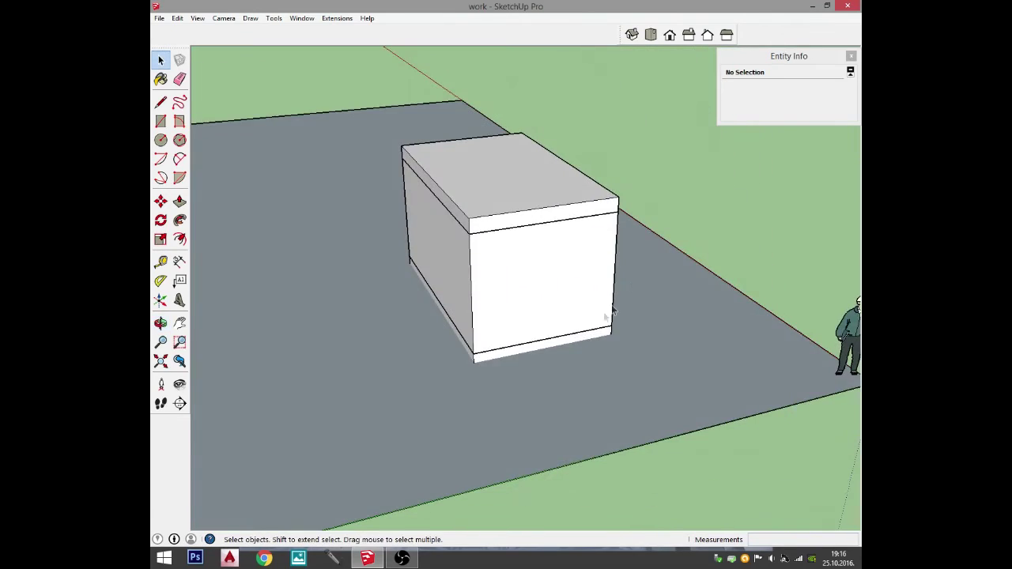
middle_drag(502, 241, 721, 224)
click(664, 289)
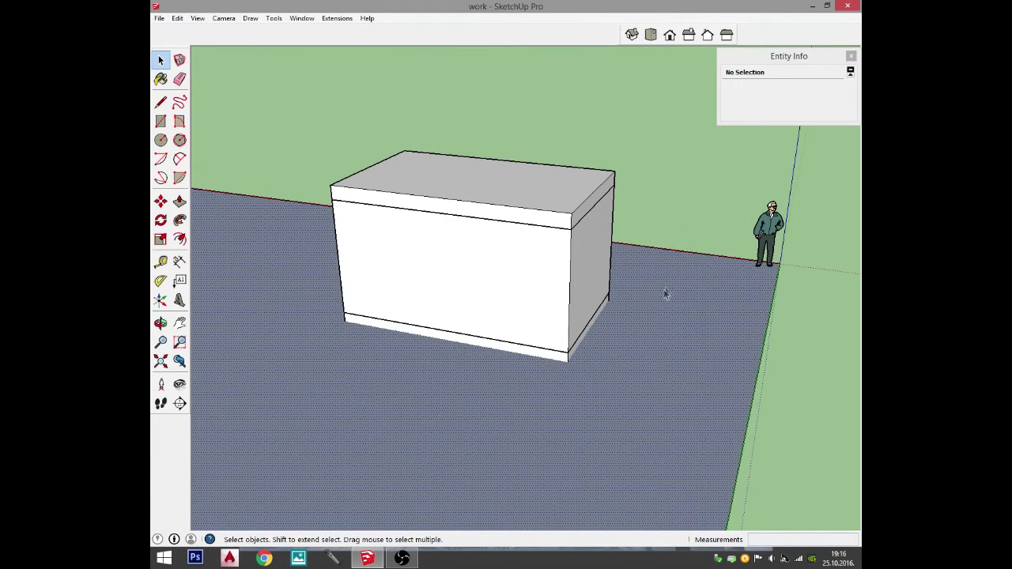
middle_drag(664, 289, 656, 294)
middle_drag(632, 353, 568, 353)
key(Escape)
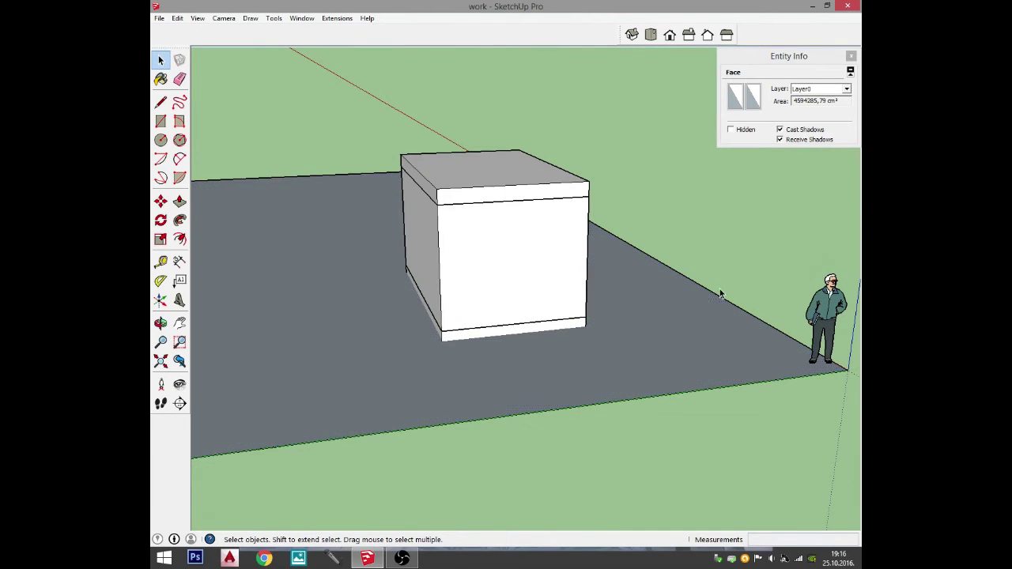
key(l)
click(753, 244)
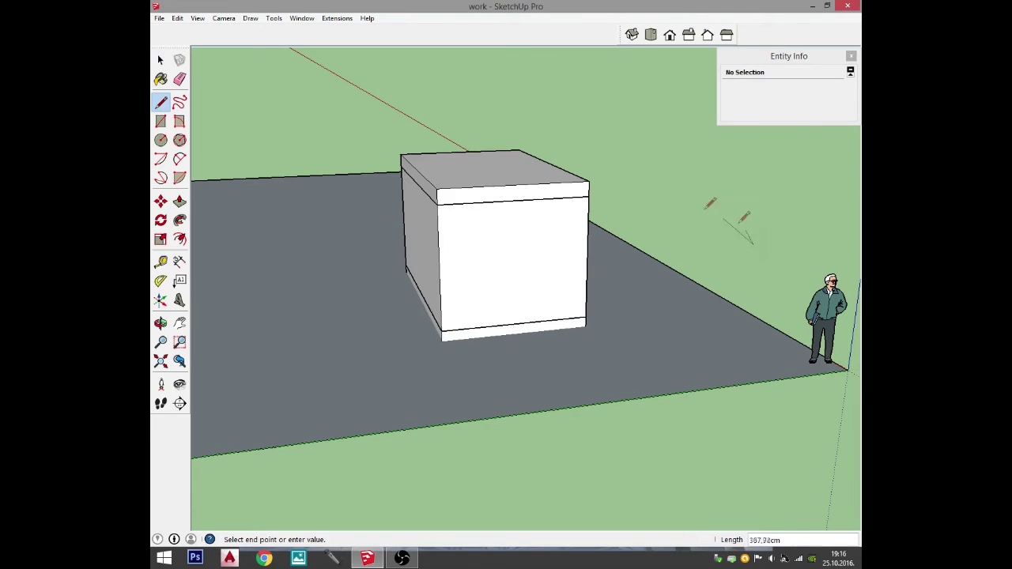
middle_drag(668, 200, 665, 324)
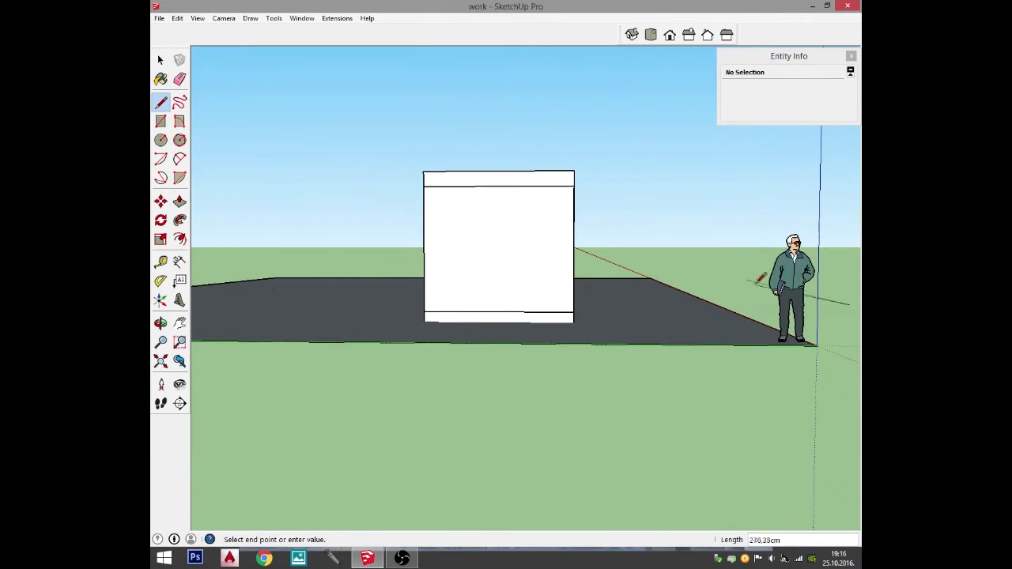
middle_drag(817, 345, 791, 363)
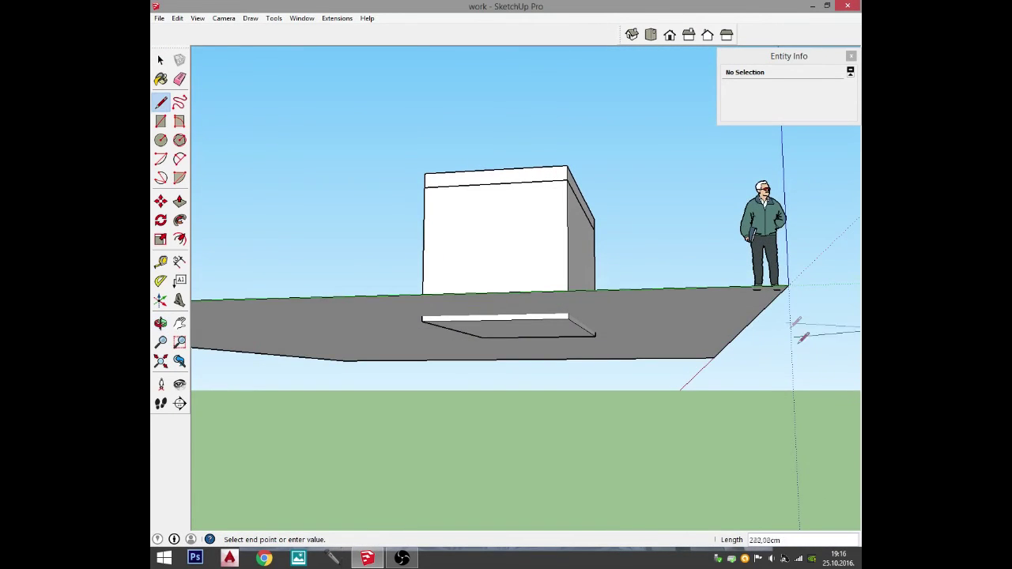
middle_drag(787, 325, 726, 386)
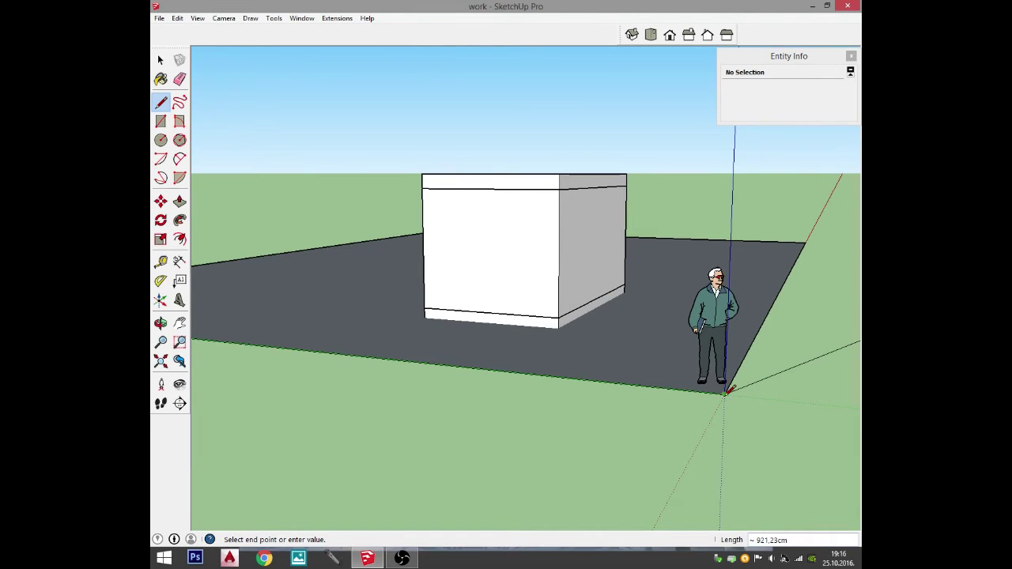
middle_drag(726, 393, 667, 339)
key(space)
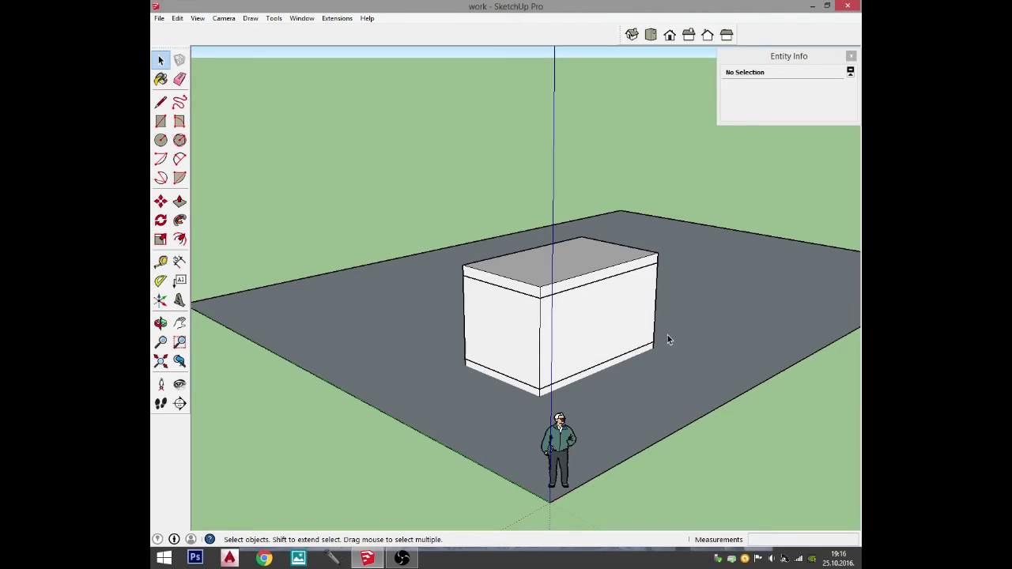
Select the wall group and paint it with 0077_DarkGreen from the Colors-Named collection.
middle_drag(668, 339, 622, 333)
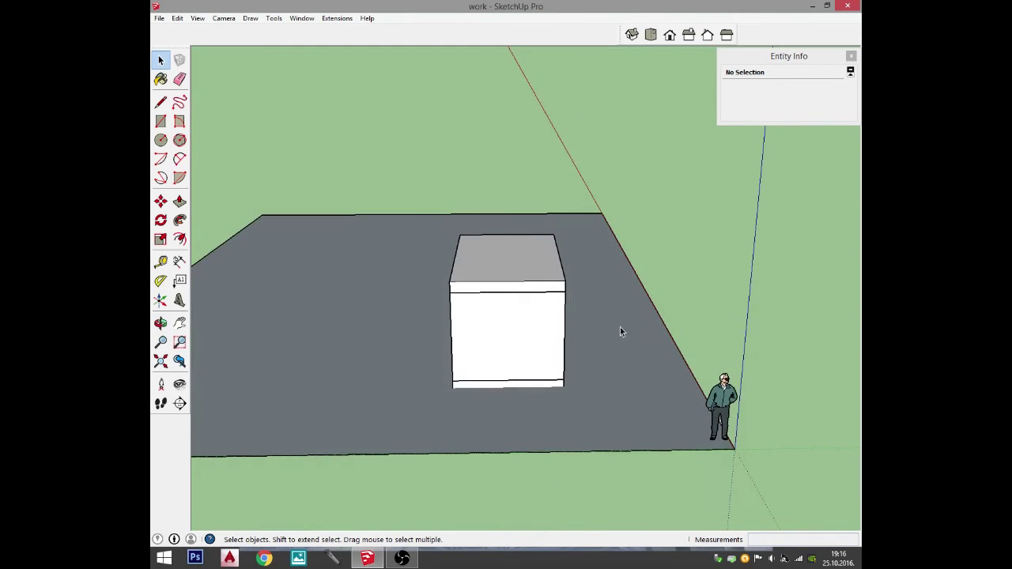
scroll(466, 341, up, 3)
middle_drag(466, 340, 596, 335)
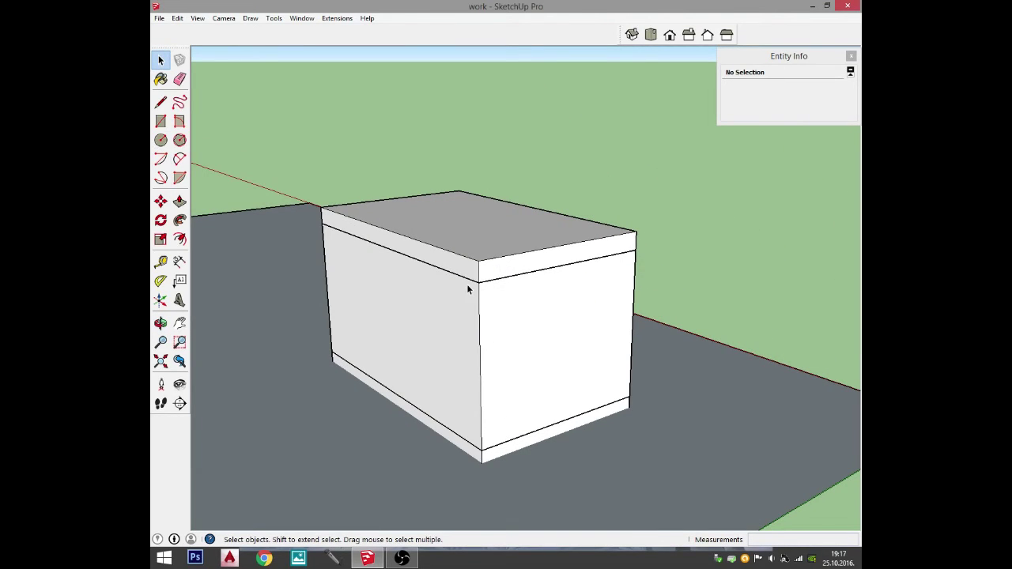
click(175, 105)
key(space)
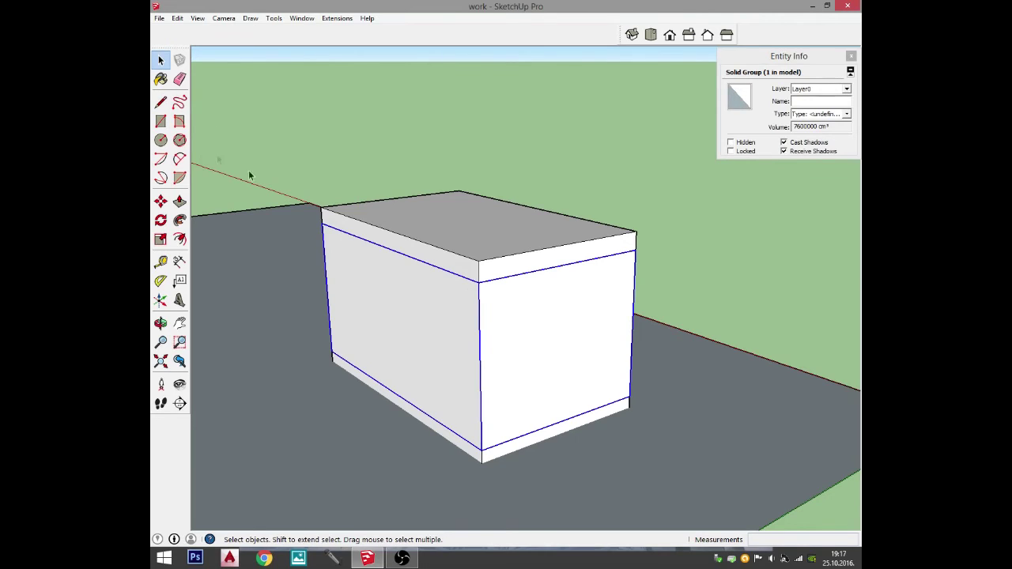
click(161, 79)
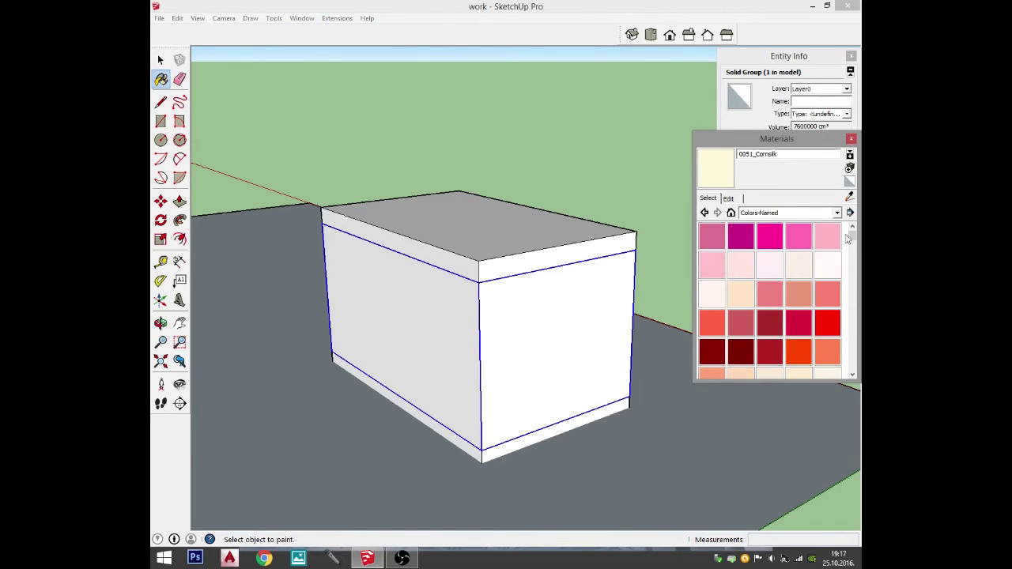
drag(852, 235, 861, 307)
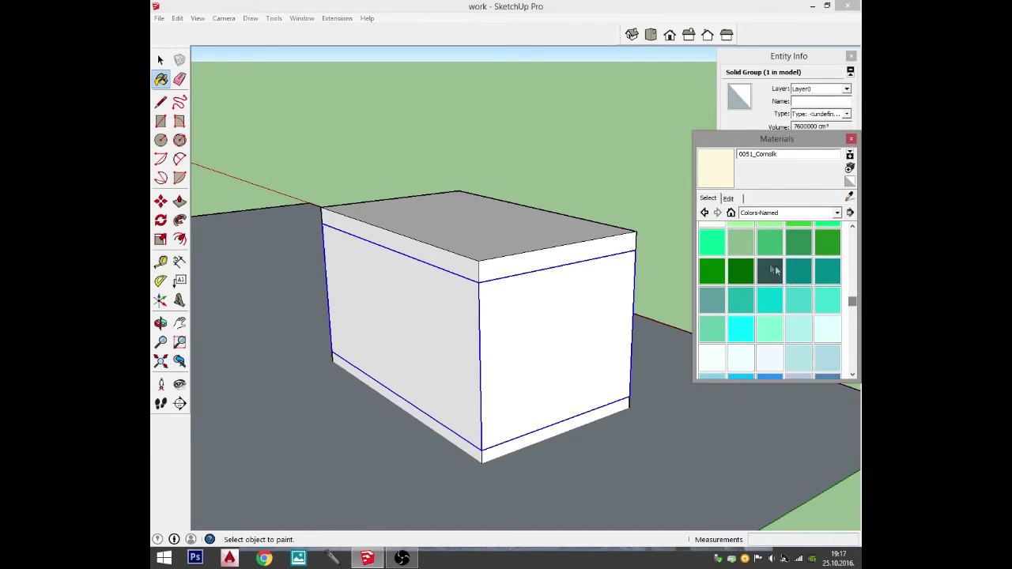
click(741, 272)
middle_drag(554, 340, 511, 308)
click(511, 309)
middle_drag(594, 329, 327, 317)
middle_drag(617, 232, 557, 252)
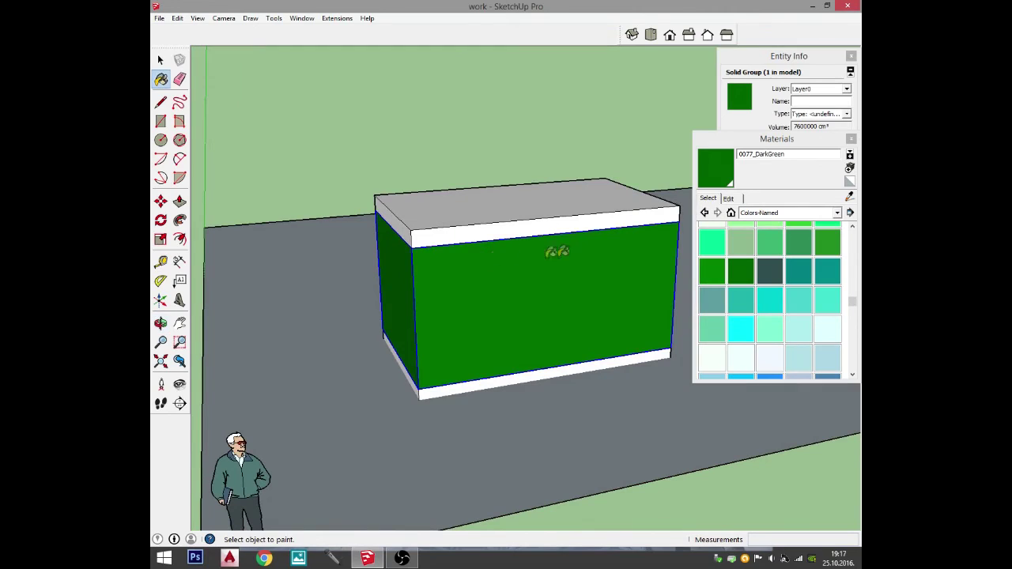
Open the roof group and try painting only its top face 0077_DarkGreen, then undo the paint and close the group.
key(space)
click(590, 226)
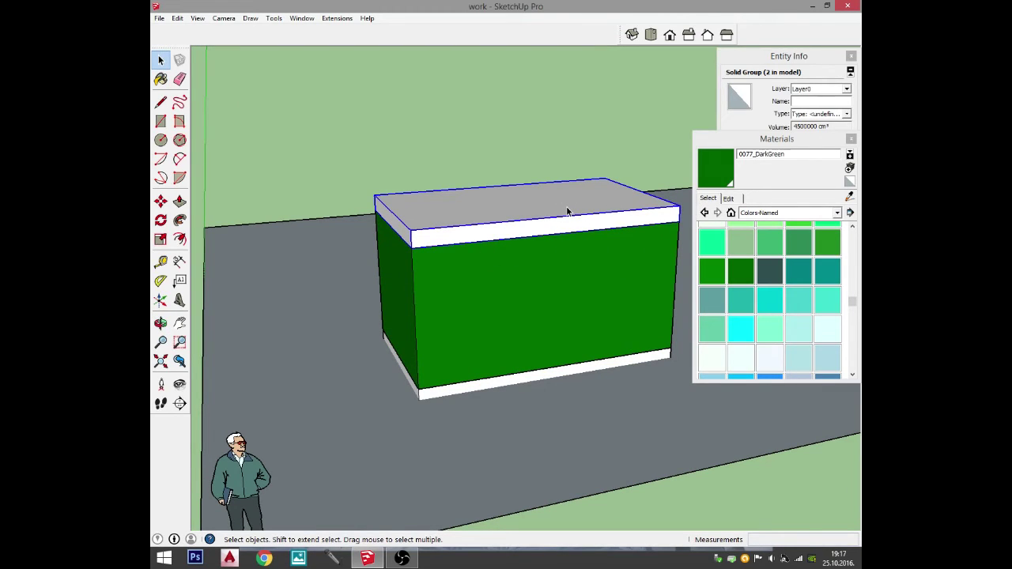
double_click(566, 211)
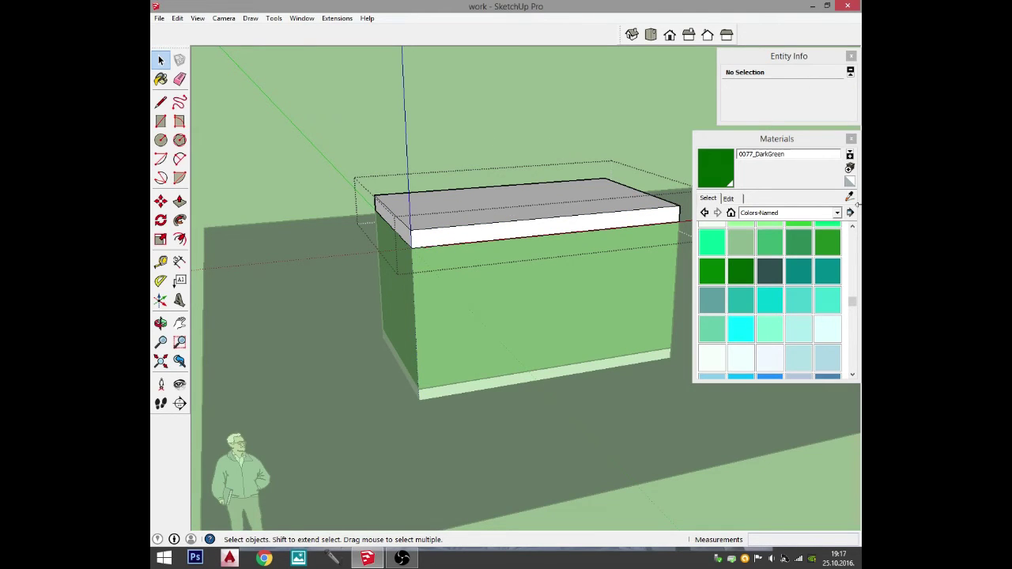
click(725, 159)
click(544, 180)
mouse_move(514, 187)
middle_down()
mouse_move(498, 192)
mouse_move(625, 172)
middle_up()
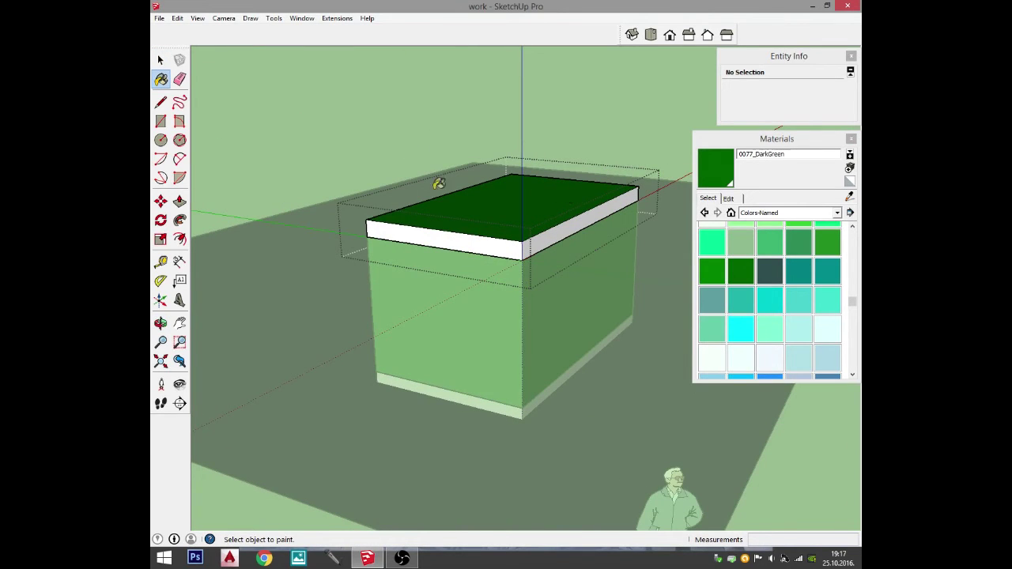
middle_drag(490, 239, 545, 230)
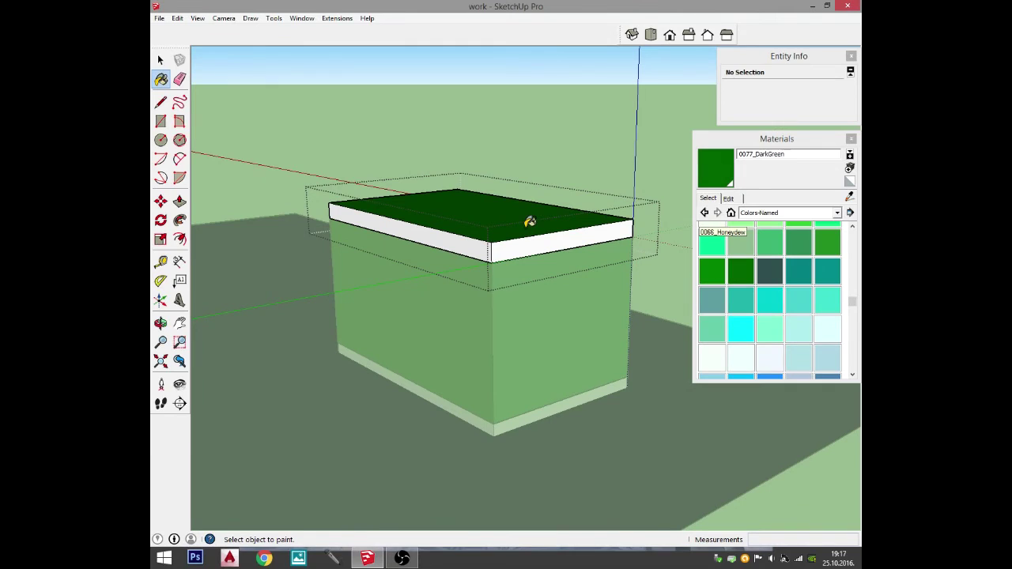
key(space)
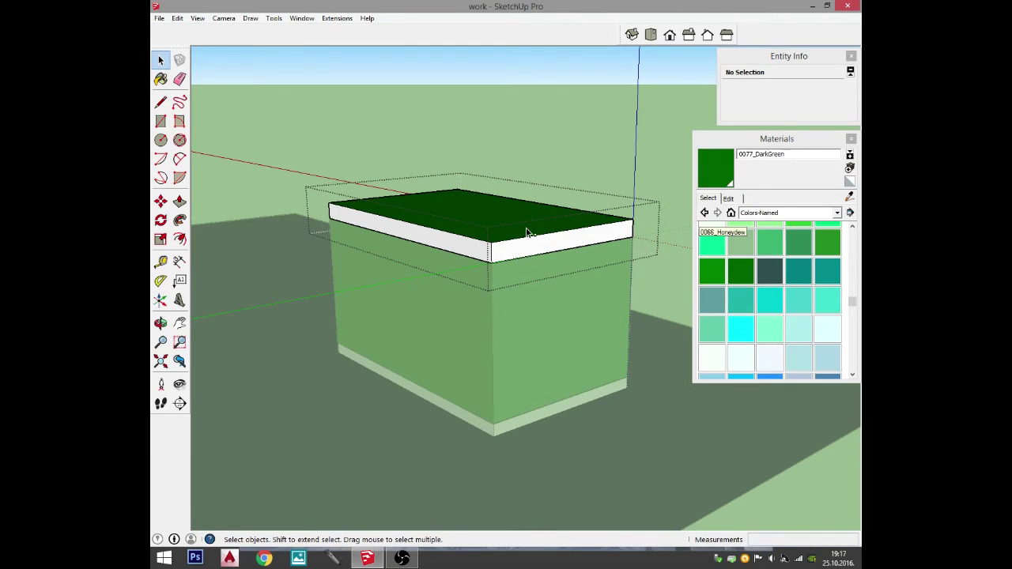
key(ctrl+z)
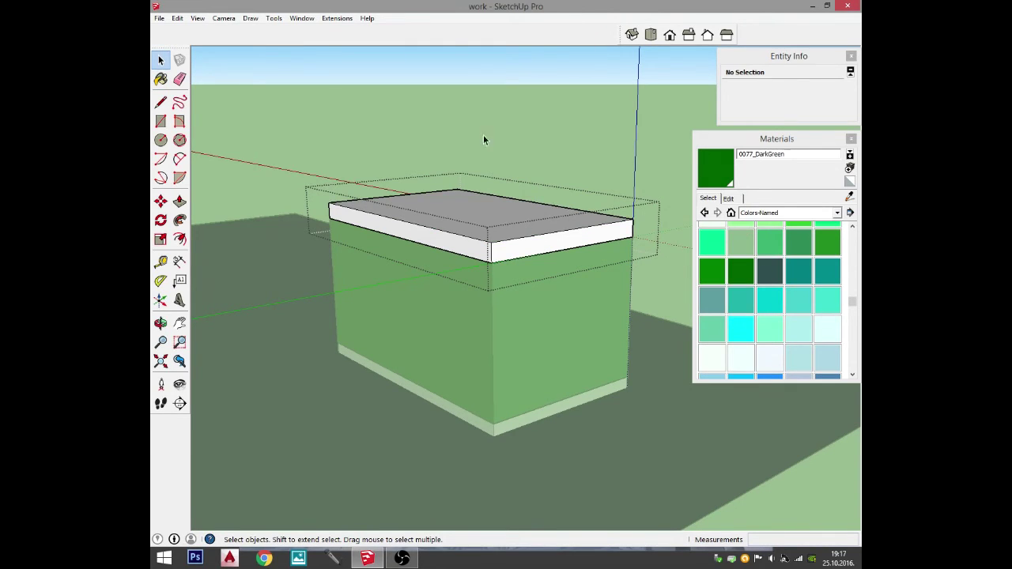
click(482, 155)
Paint the roof and floor slab groups with the 0072_DarkSeaGreen colour.
click(741, 241)
click(579, 226)
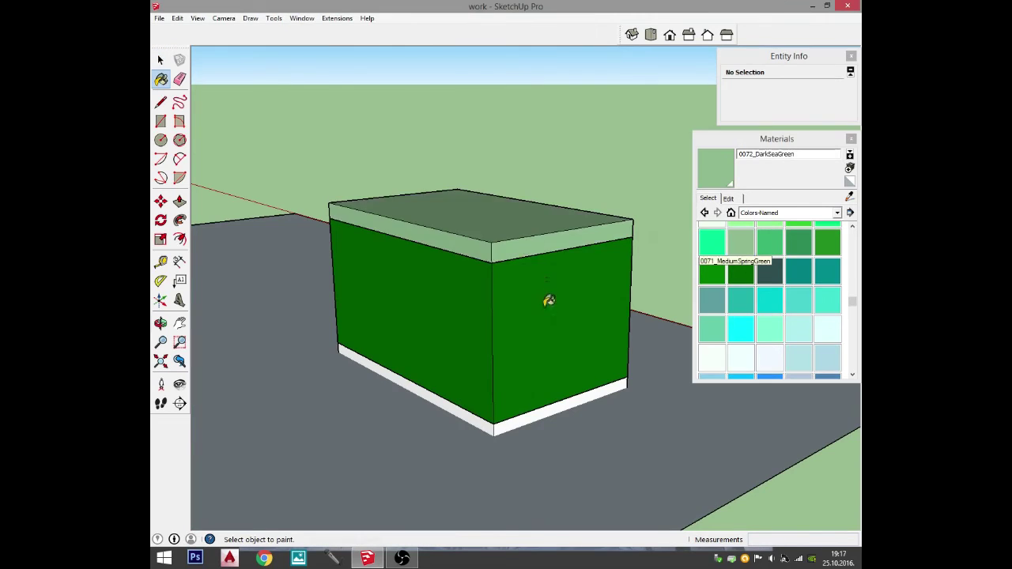
middle_drag(549, 301, 549, 361)
click(534, 386)
mouse_move(522, 322)
middle_down()
mouse_move(529, 328)
mouse_move(574, 295)
middle_up()
click(806, 143)
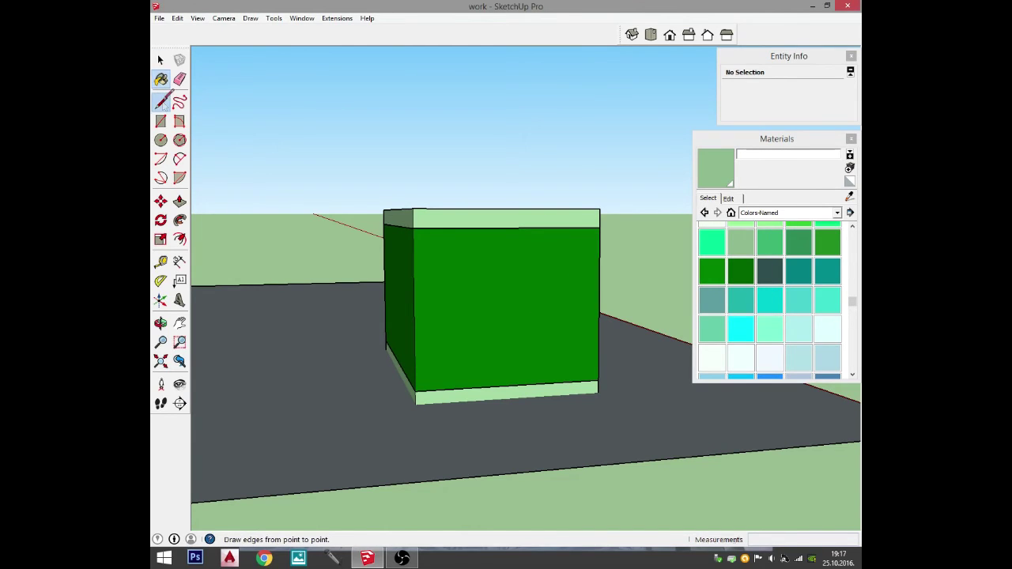
Open the wall group for editing from its short end wall, select all its connected geometry and clear that selection.
click(160, 102)
middle_drag(350, 84, 747, 215)
scroll(463, 301, down, 3)
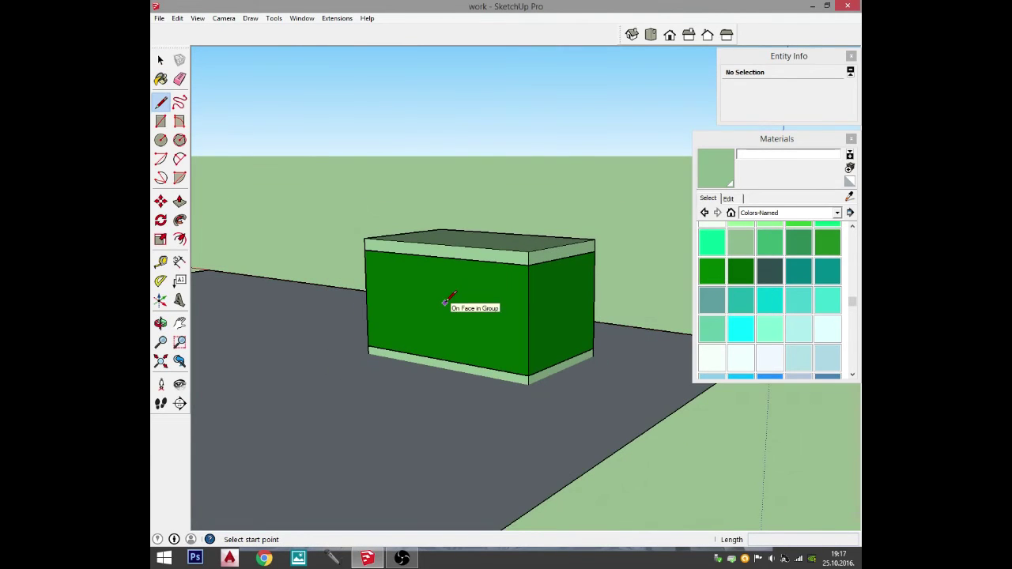
key(space)
middle_drag(599, 301, 457, 291)
double_click(496, 304)
click(496, 303)
scroll(496, 304, up, 3)
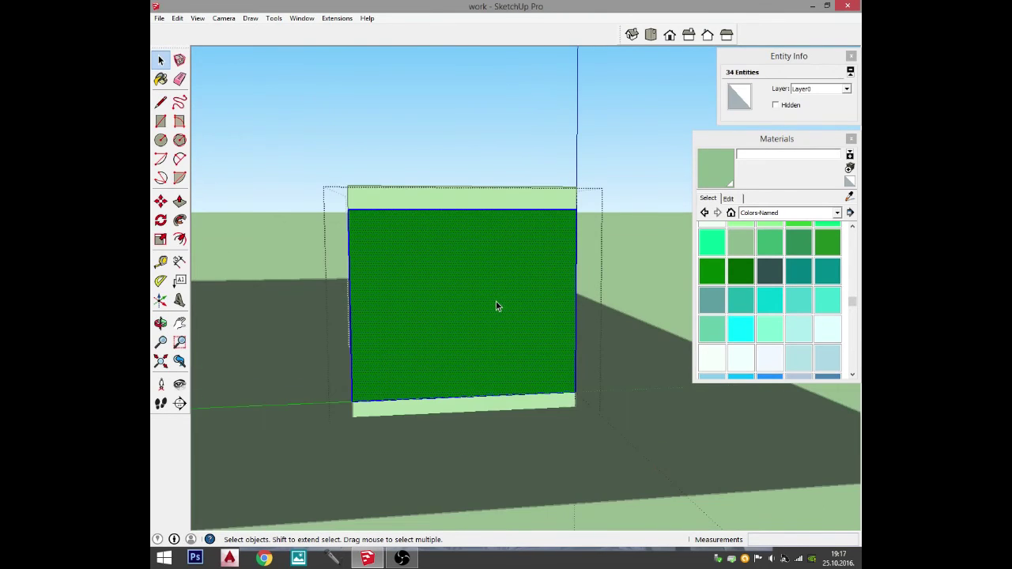
middle_drag(535, 265, 558, 315)
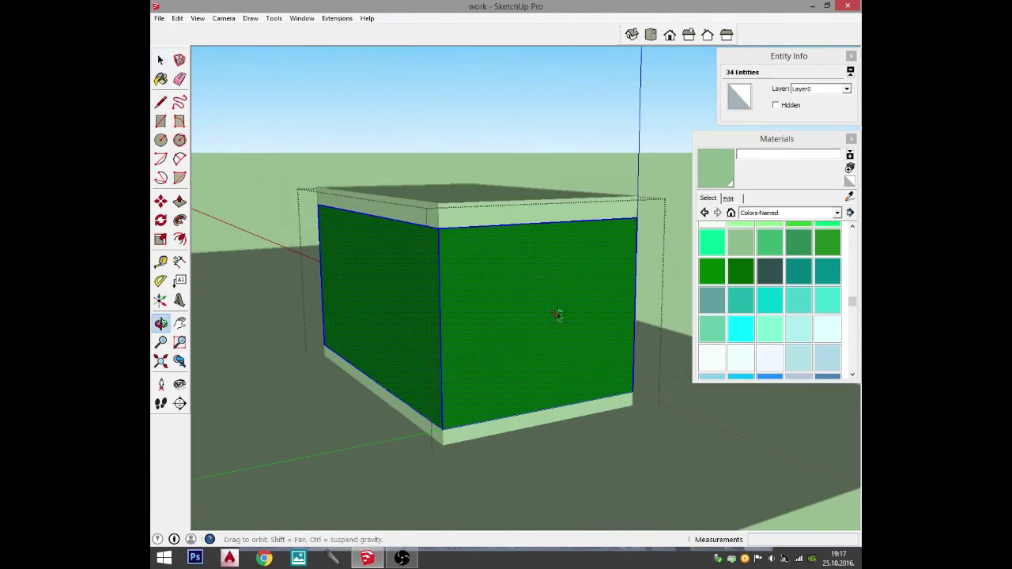
click(250, 192)
Draw a 50 cm line along the short wall's bottom edge, starting from its lower corner.
click(161, 103)
middle_drag(546, 372, 594, 385)
click(616, 390)
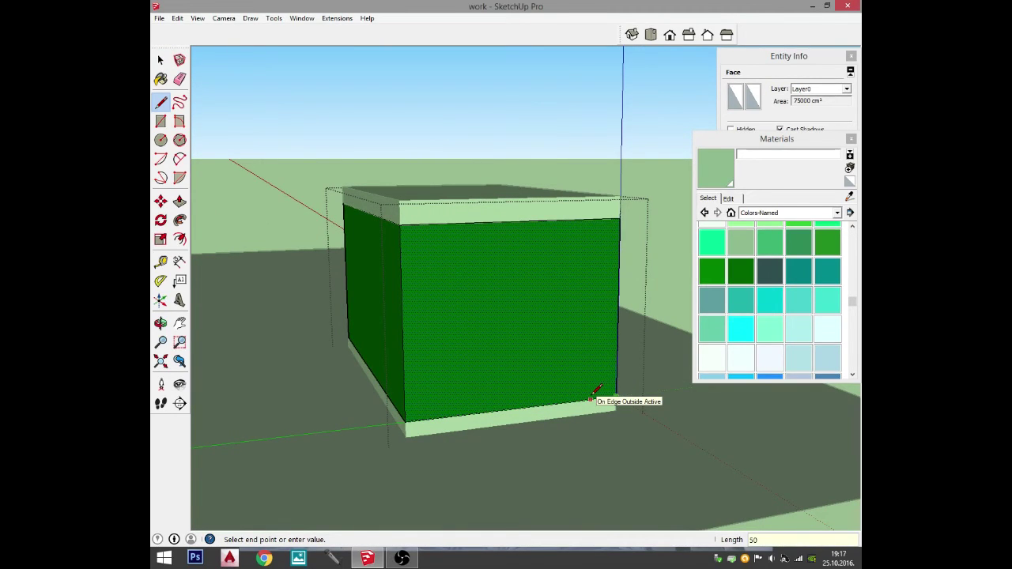
text(50)
key(Return)
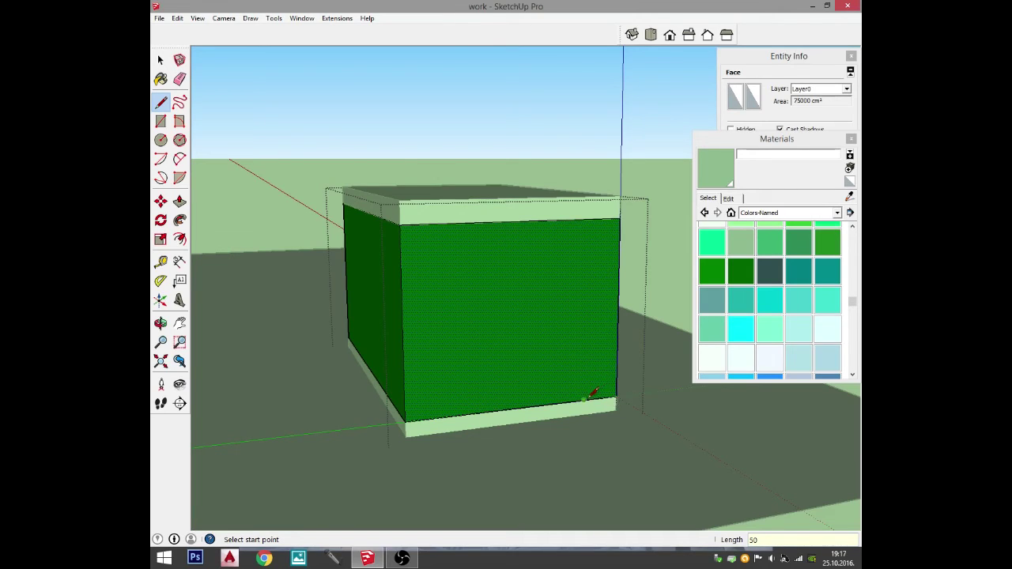
Draw a door outline 90 cm wide and 220 cm high on the short wall, starting at the end of the 50 cm line.
click(584, 401)
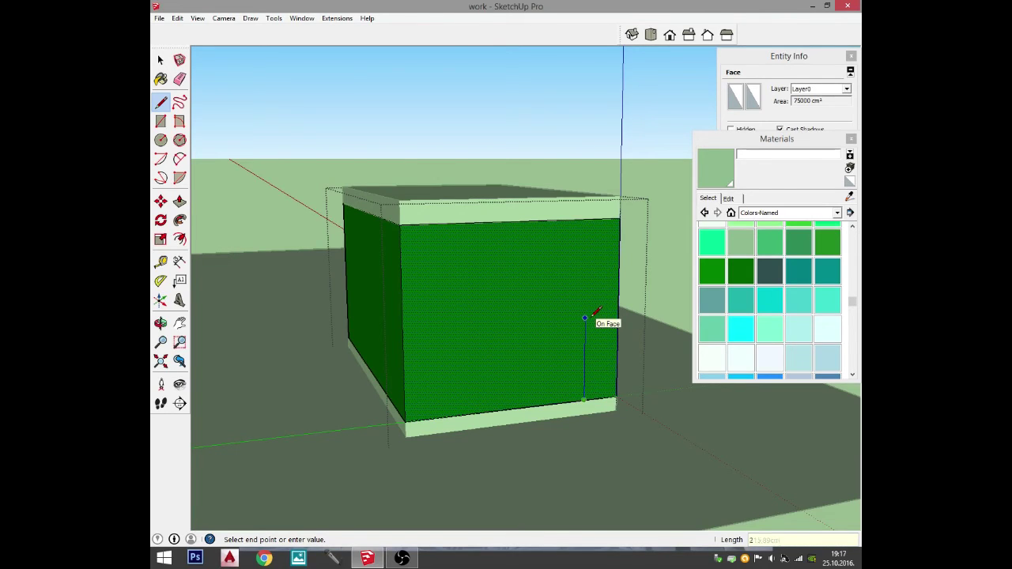
click(585, 241)
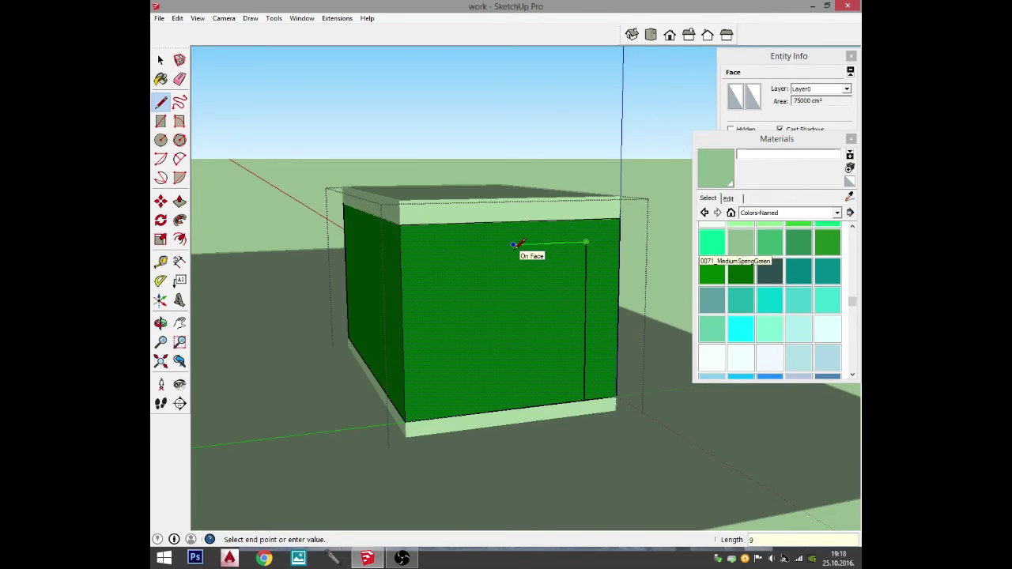
click(521, 244)
click(524, 401)
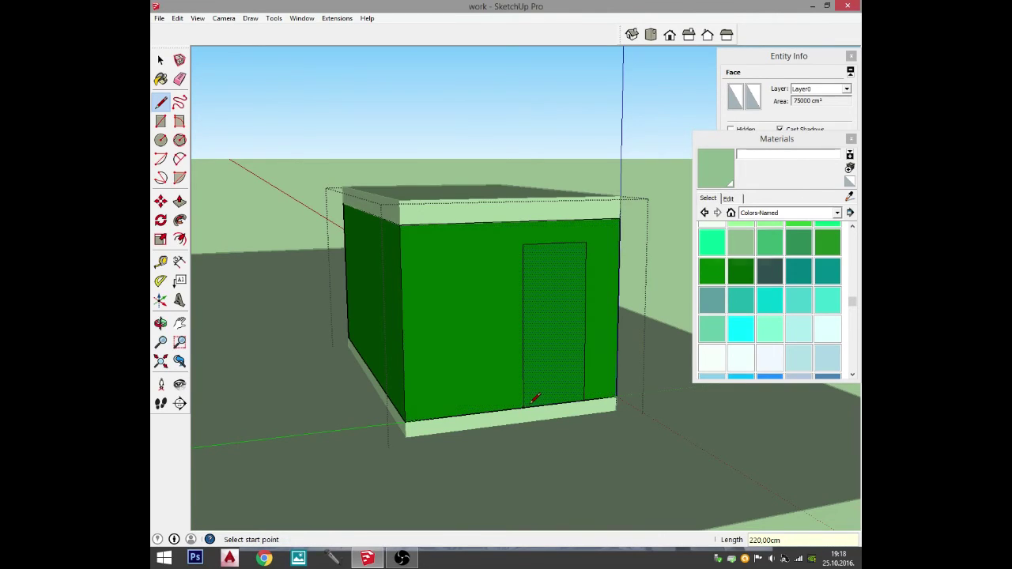
Select the door face and push it 20 cm inward through the wall to cut the opening.
key(space)
click(538, 337)
key(ctrl+shift+i)
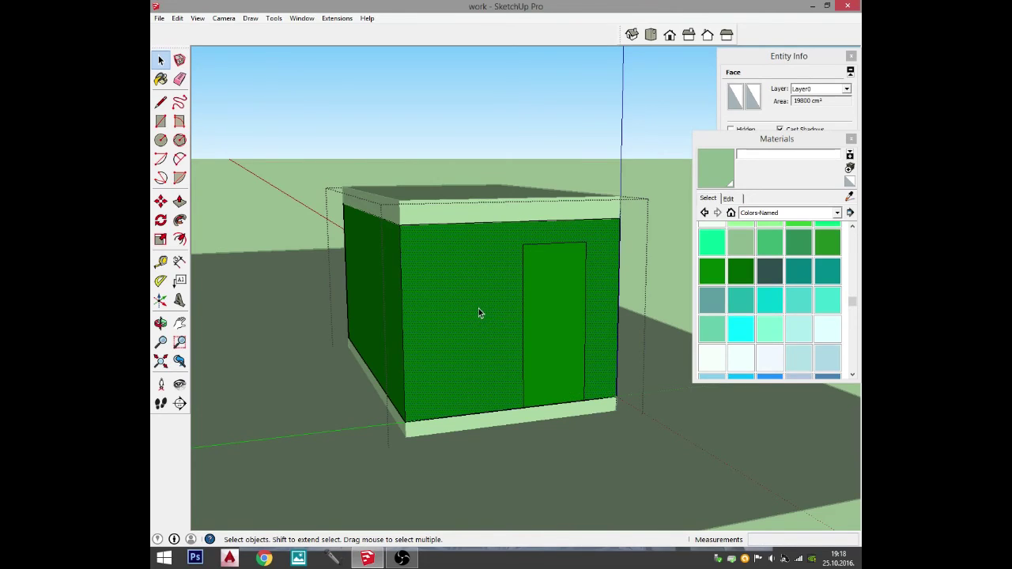
click(539, 279)
click(180, 202)
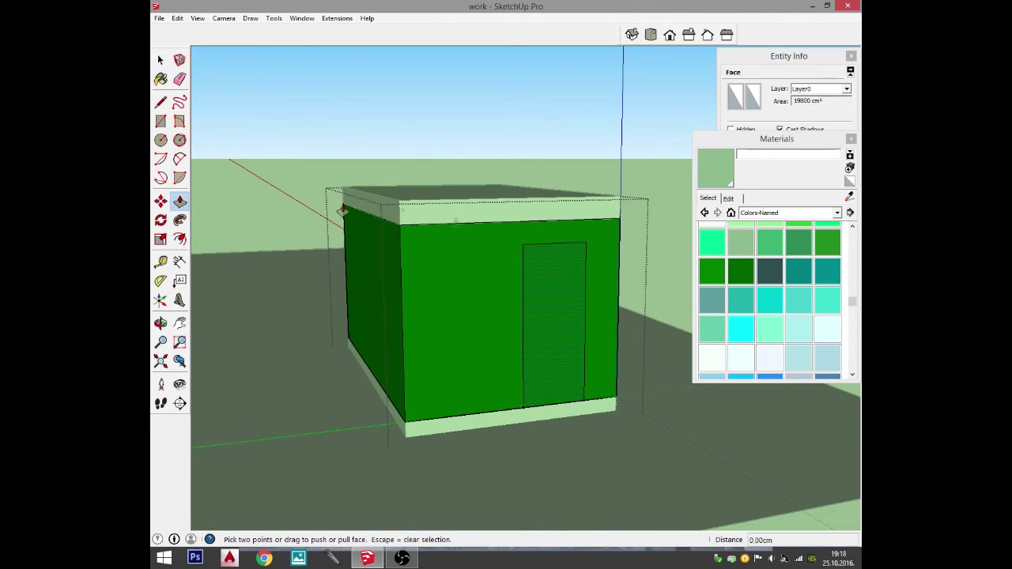
click(554, 315)
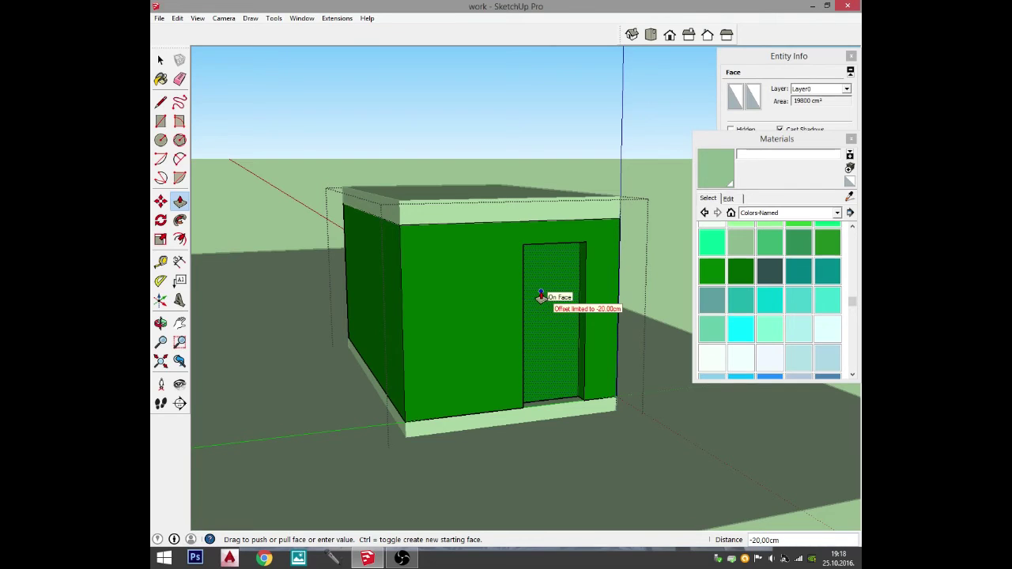
click(541, 297)
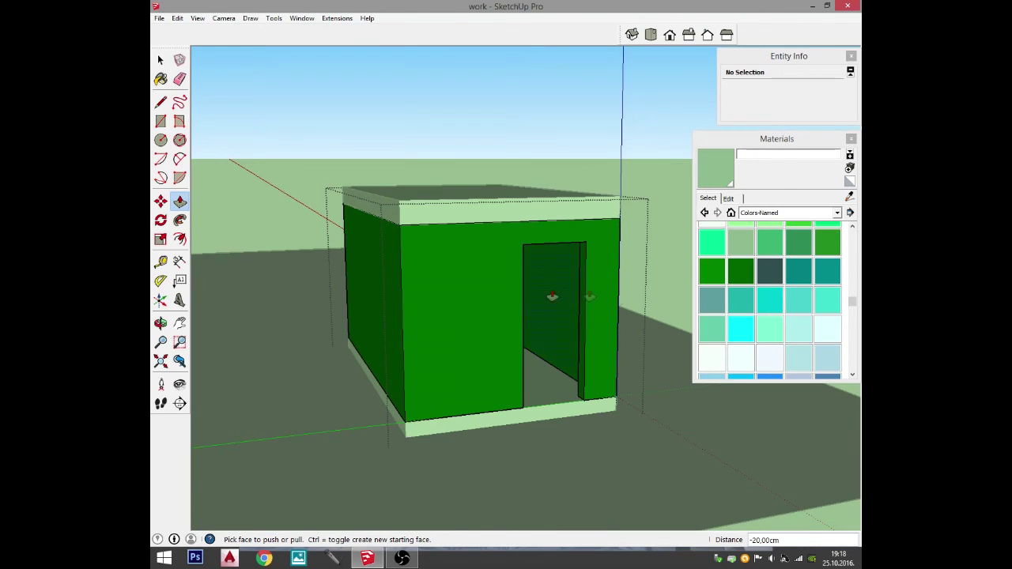
Draw a 100 cm line along the long wall's bottom edge, starting from its lower corner.
middle_drag(541, 297, 628, 310)
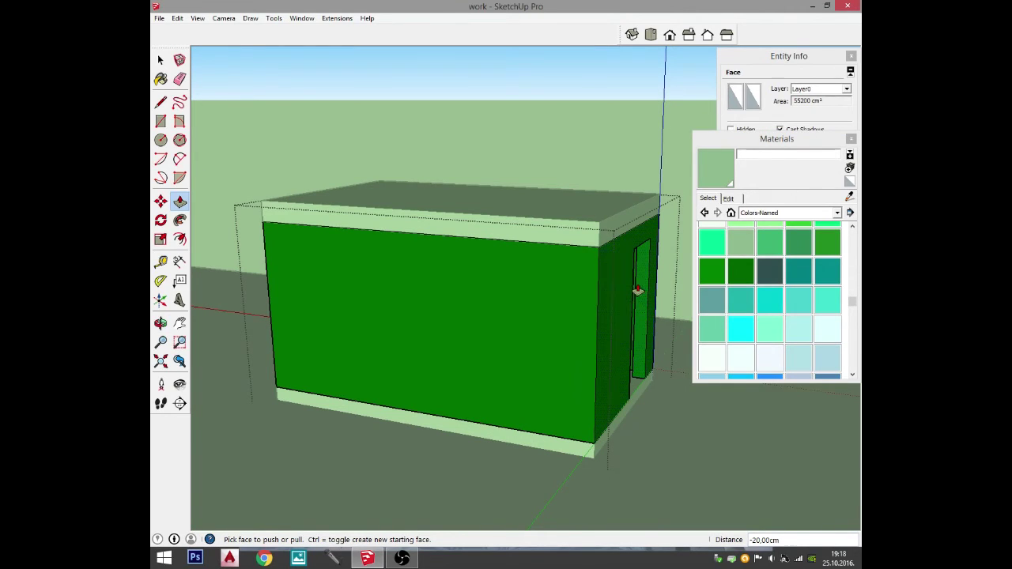
key(r)
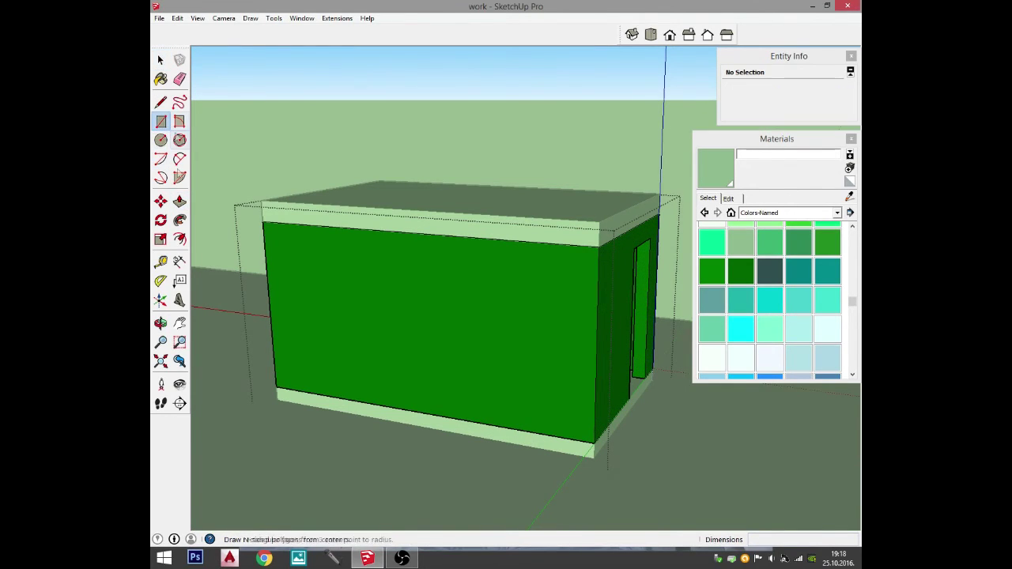
middle_drag(598, 433, 319, 256)
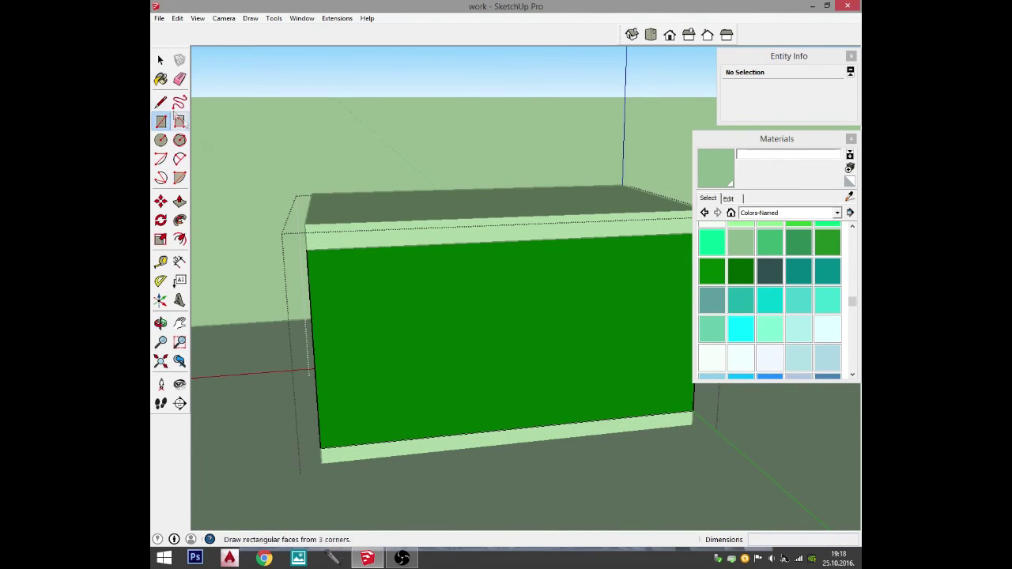
key(l)
click(324, 448)
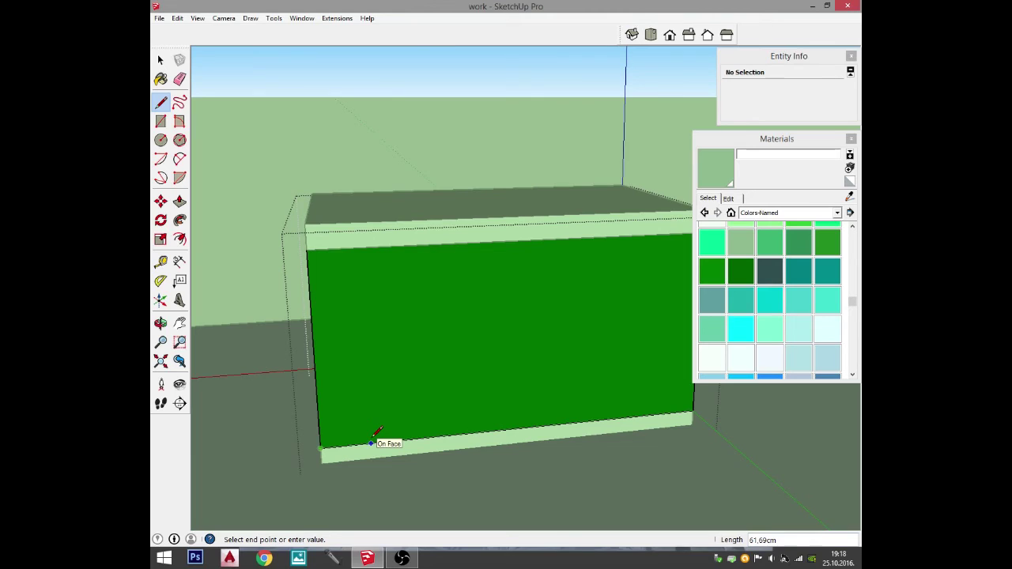
key(Escape)
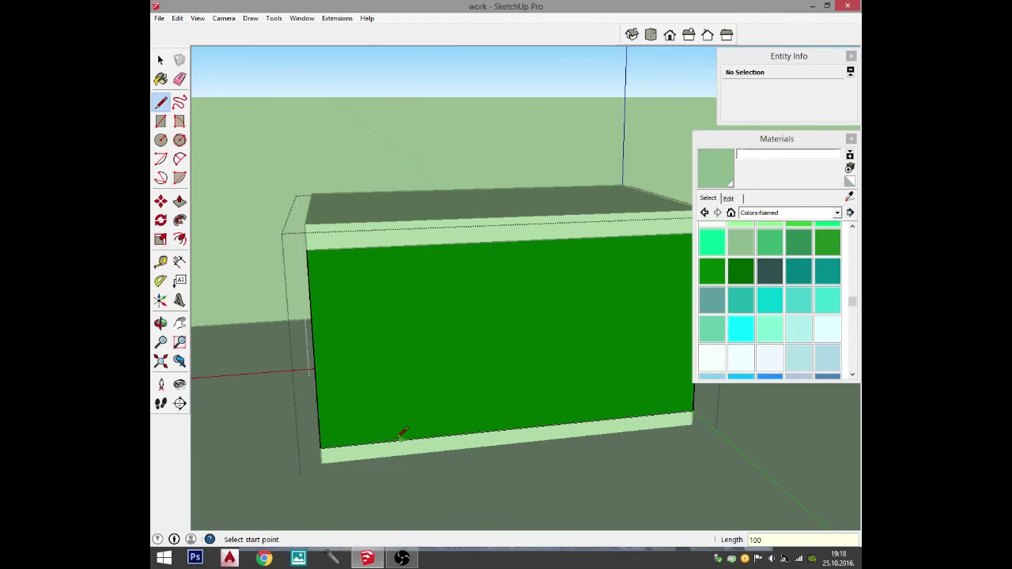
Draw an opening outline 220 cm high and 380 cm wide on the long wall, starting at the end of the 100 cm line.
click(403, 439)
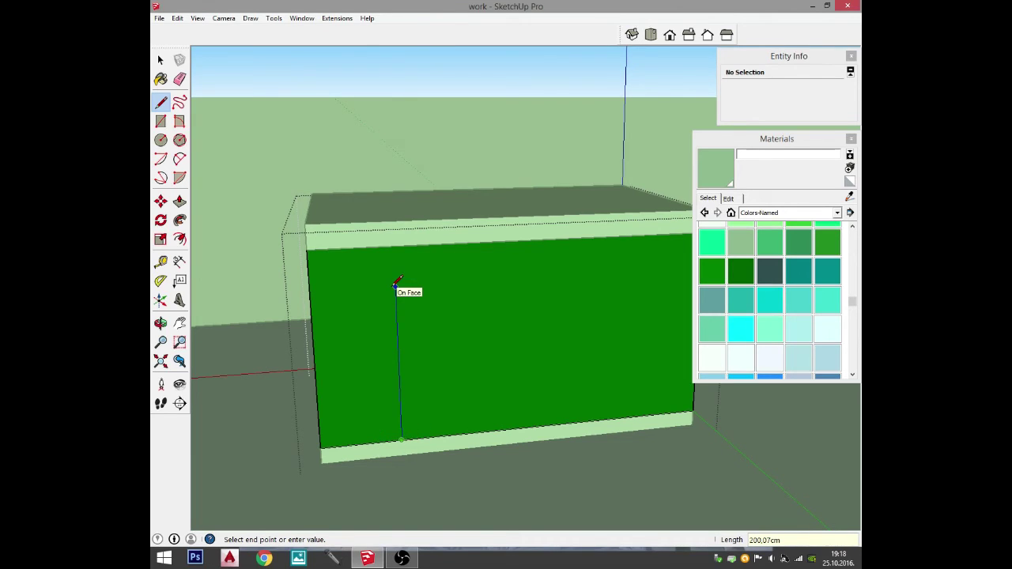
text(220)
key(Return)
scroll(237, 301, down, 2)
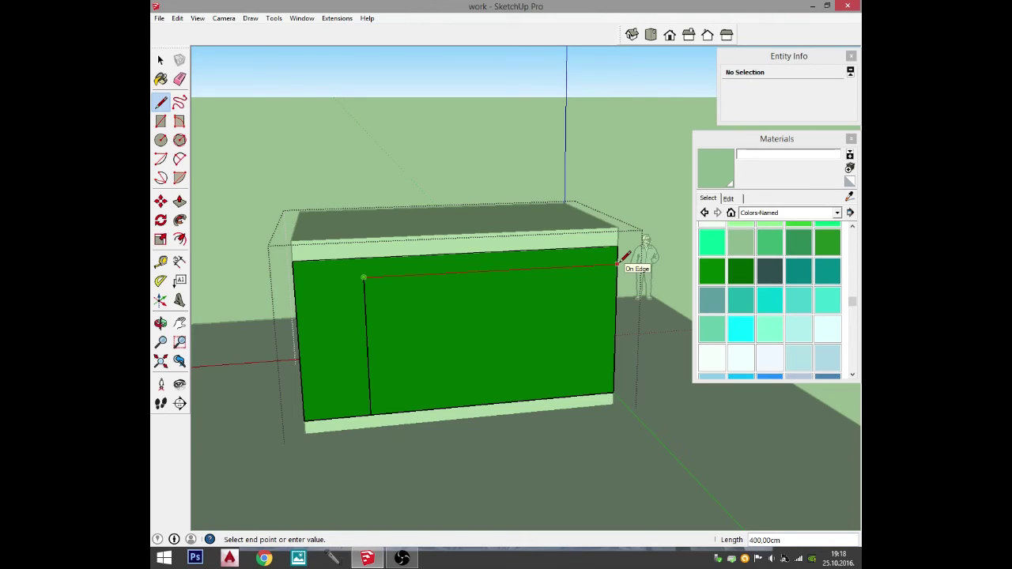
text(300)
key(Return)
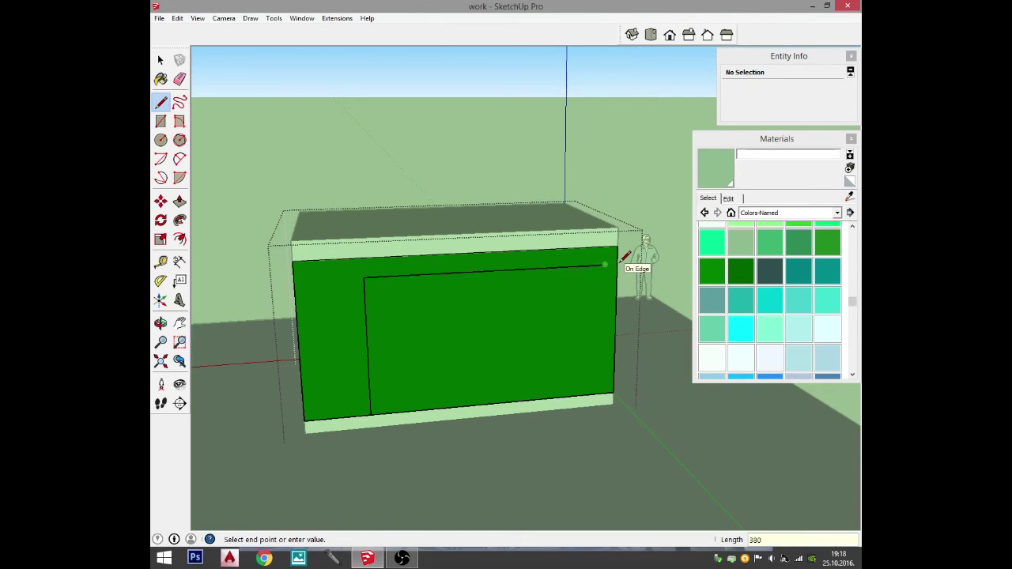
click(606, 391)
key(space)
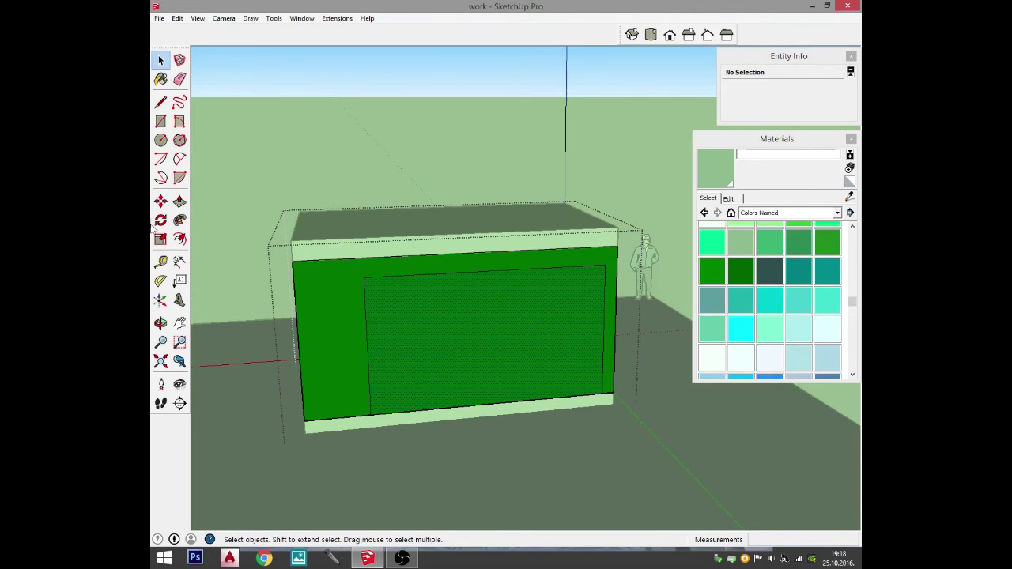
Push the outlined face on the long wall 20 cm inward to cut the wide opening, and clear the selection.
click(438, 343)
key(p)
drag(437, 342, 482, 335)
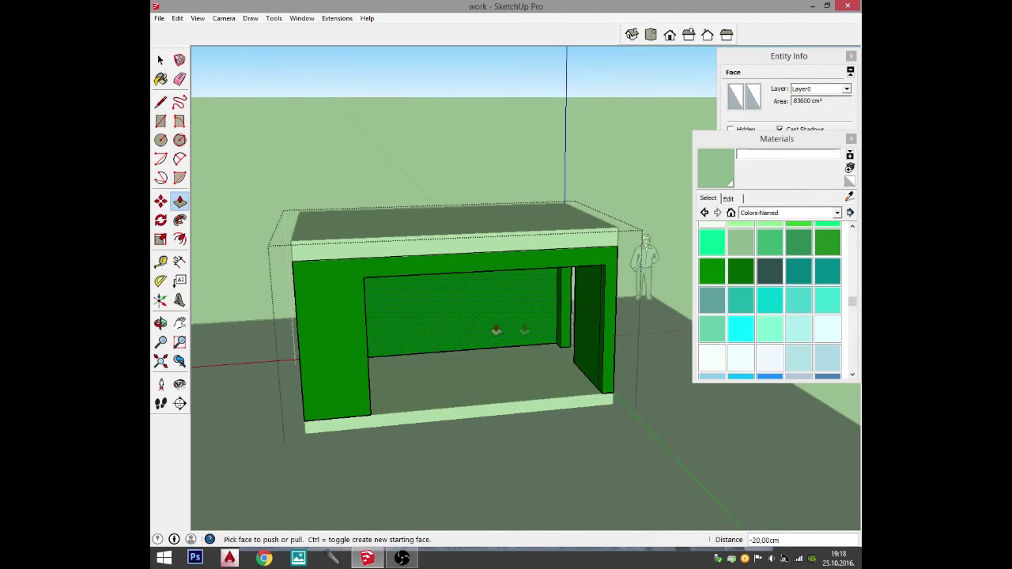
mouse_move(482, 335)
middle_down()
mouse_move(479, 300)
mouse_move(352, 314)
mouse_move(345, 287)
mouse_move(452, 372)
mouse_move(403, 363)
mouse_move(460, 418)
mouse_move(387, 384)
mouse_move(490, 351)
middle_up()
key(space)
click(411, 145)
Select the room's four interior wall faces and paint them with 0089_PaleTurquoise.
scroll(491, 351, up, 3)
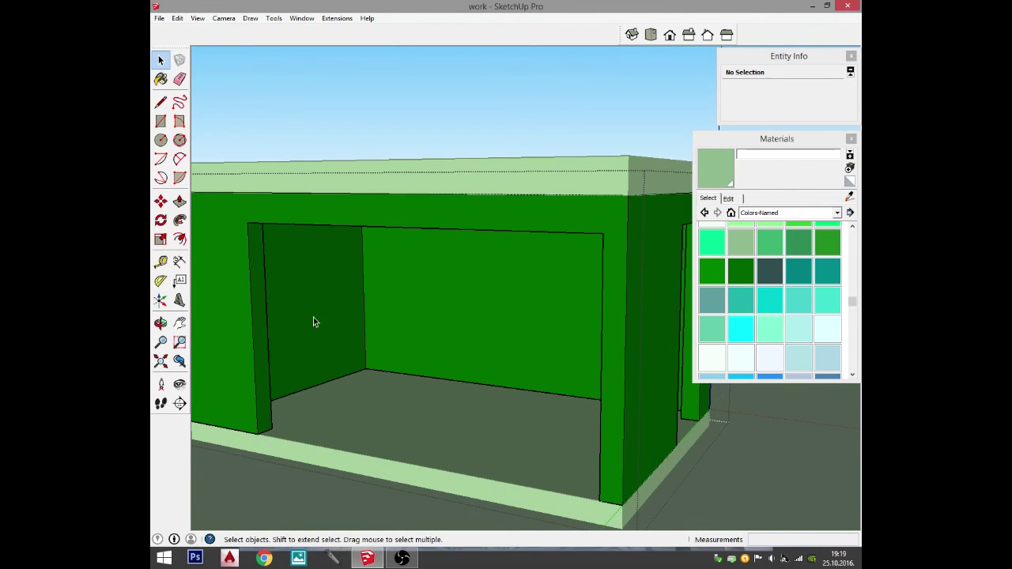
middle_drag(360, 310, 601, 336)
scroll(669, 335, down, 3)
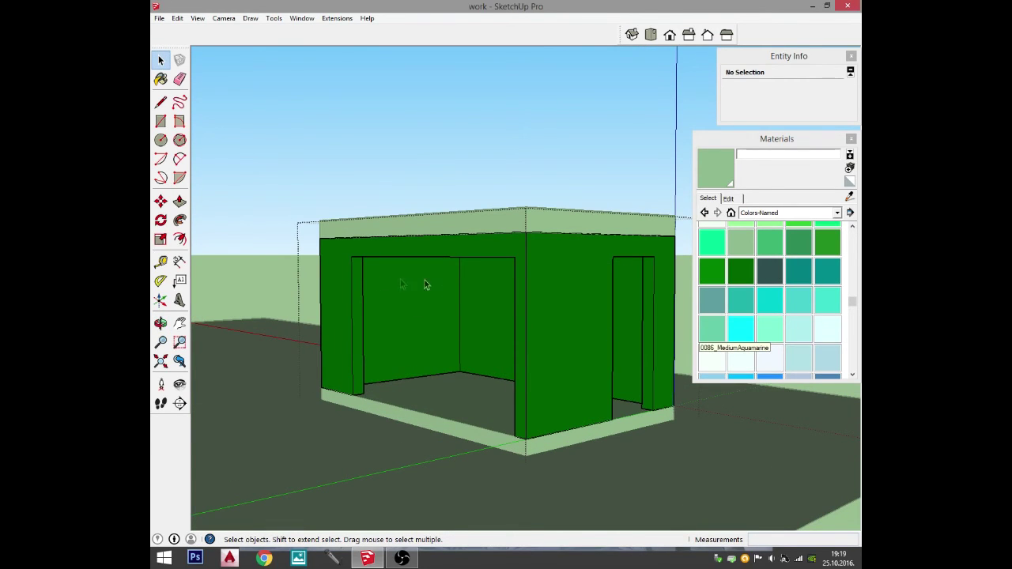
middle_drag(453, 302, 571, 306)
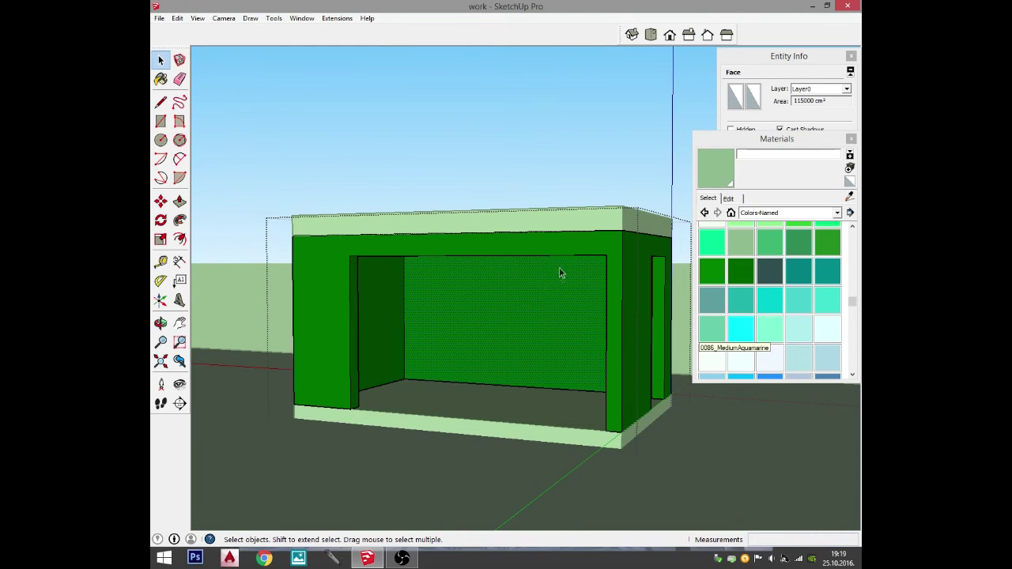
middle_drag(489, 366, 663, 316)
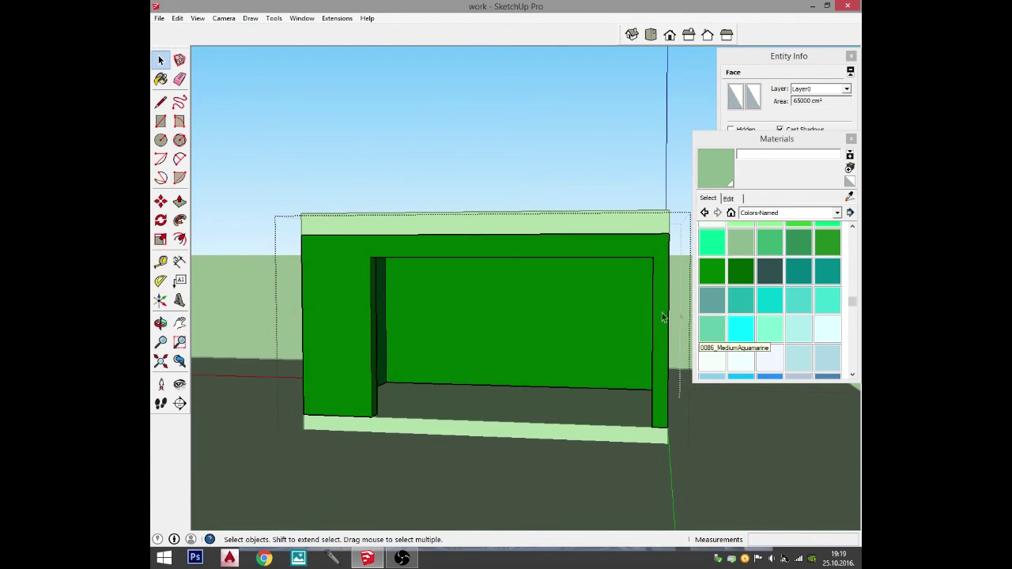
middle_drag(529, 319, 502, 347)
scroll(475, 316, up, 10)
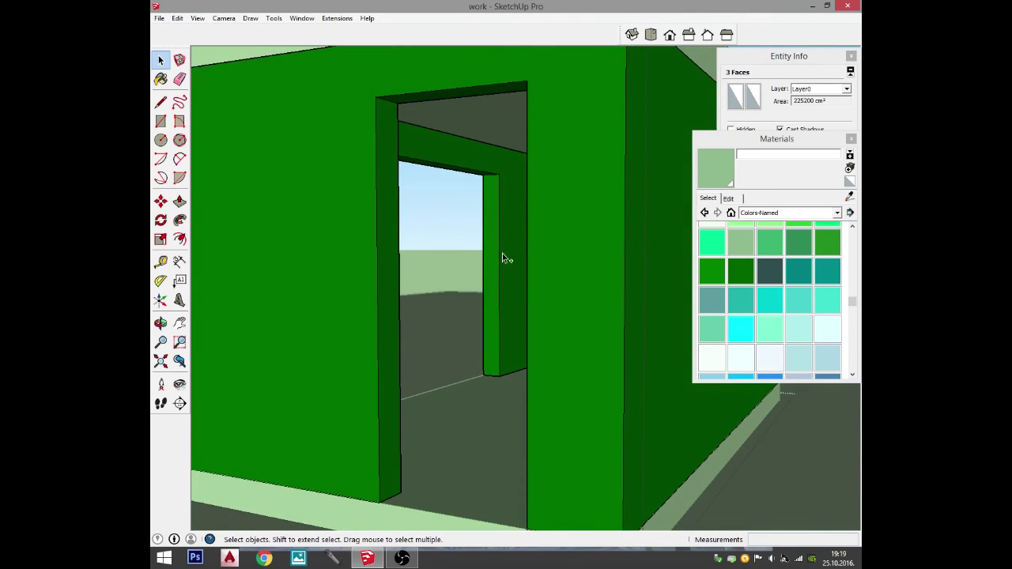
middle_drag(503, 259, 569, 237)
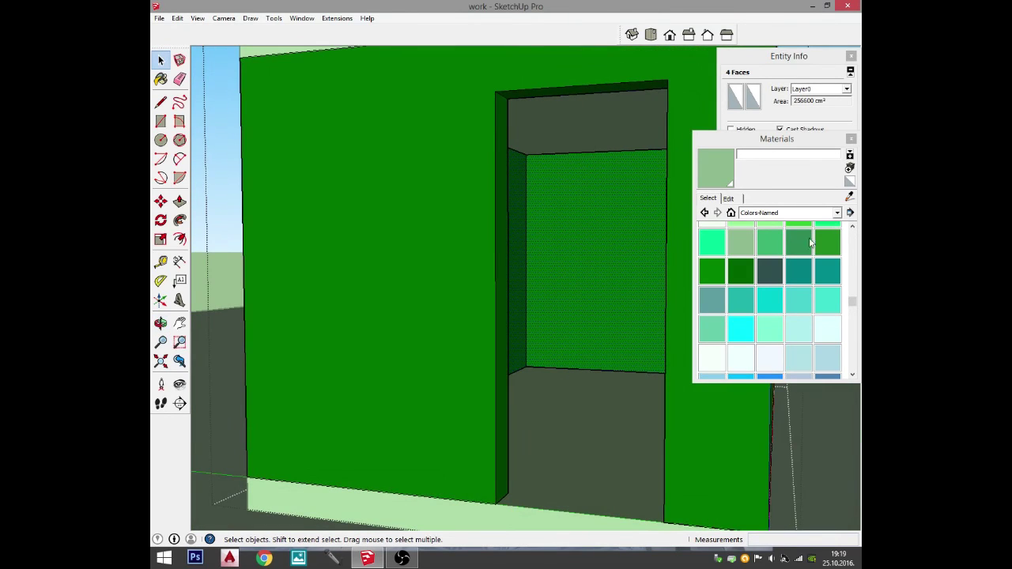
click(807, 338)
click(642, 241)
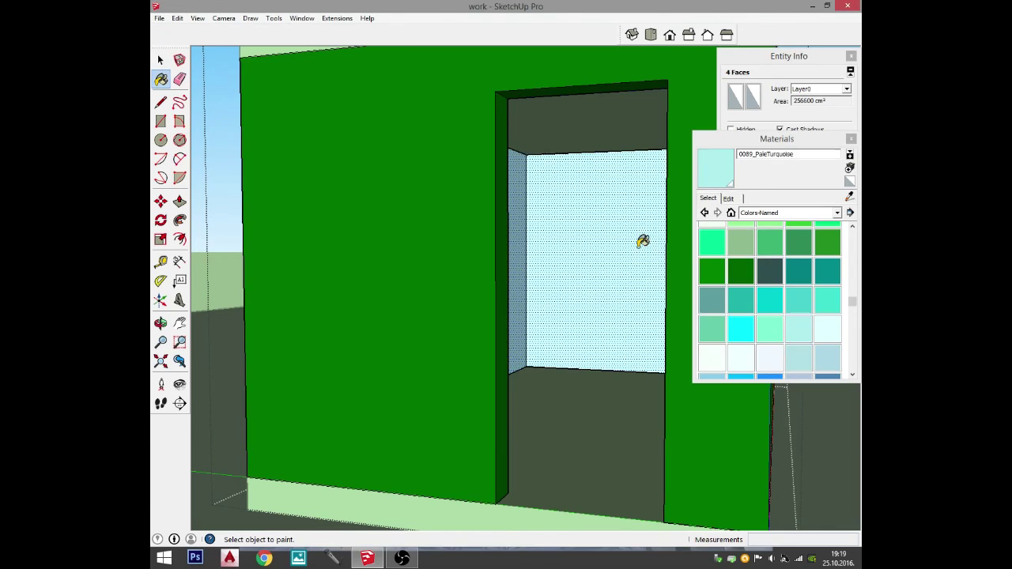
key(space)
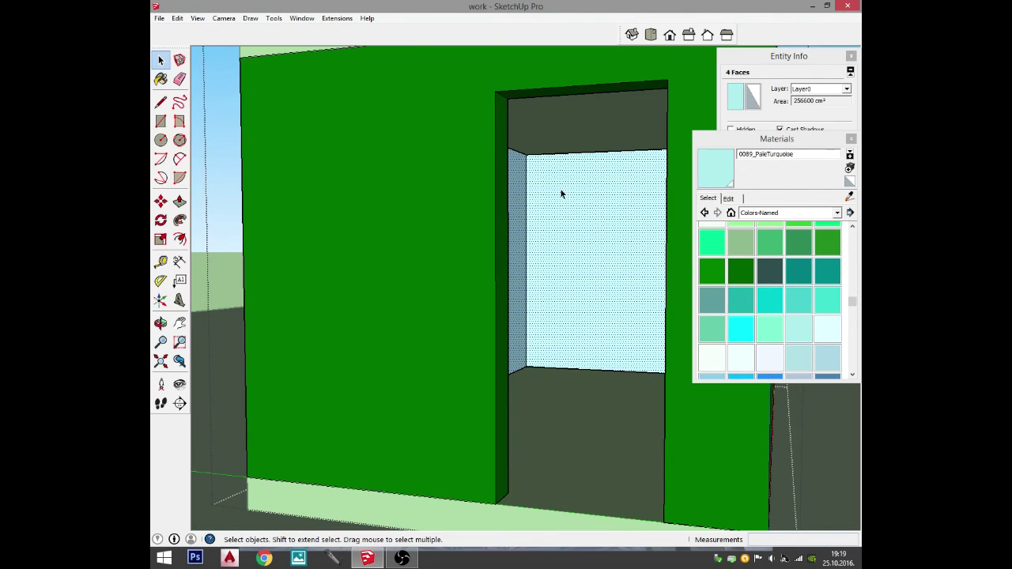
Group the four painted interior faces and leave the wall group.
right_click(561, 194)
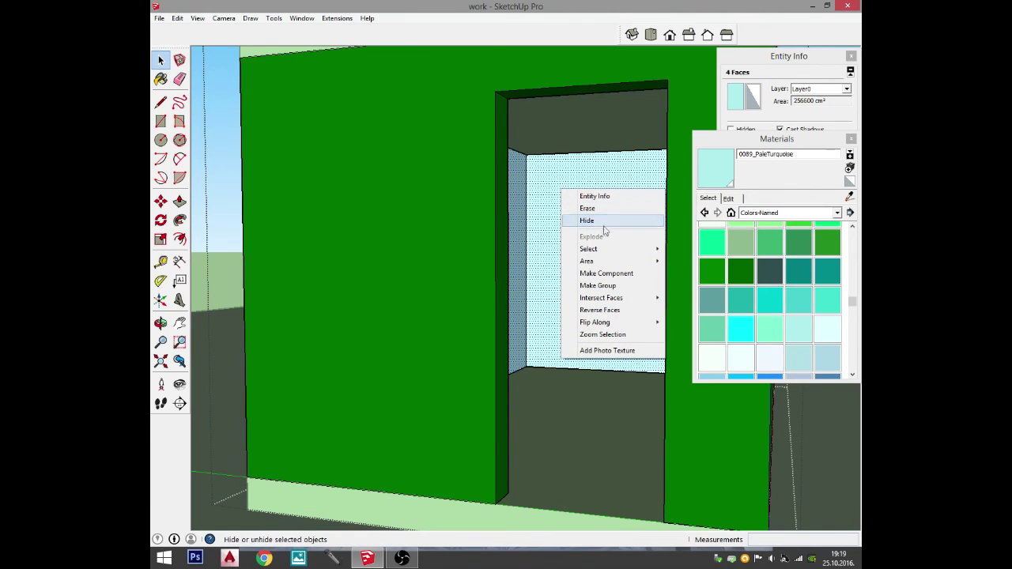
click(599, 286)
scroll(600, 285, down, 8)
middle_drag(601, 285, 574, 384)
click(573, 383)
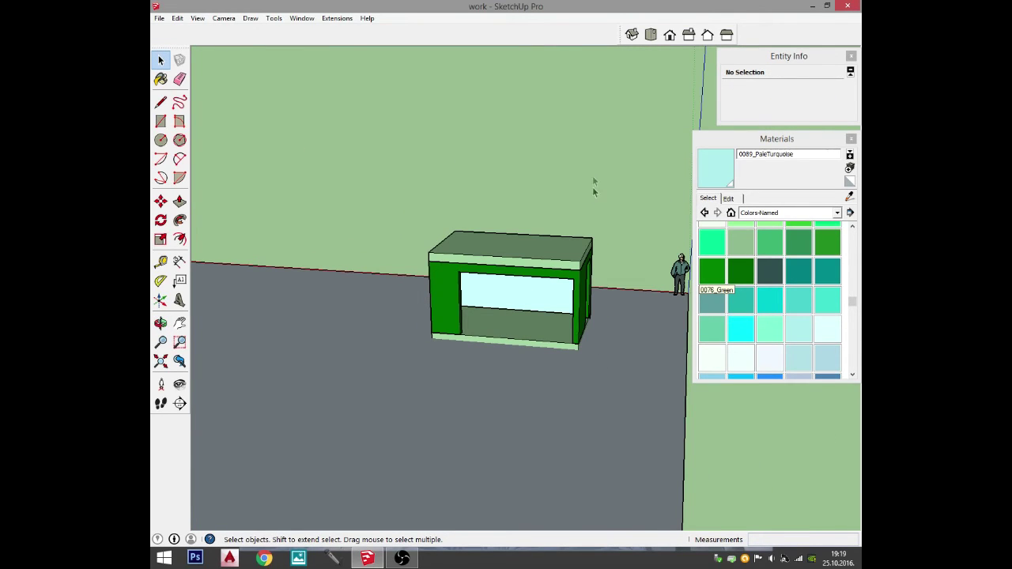
Select the floor, wall and roof groups together and combine them into one building group.
scroll(570, 336, up, 2)
click(577, 331)
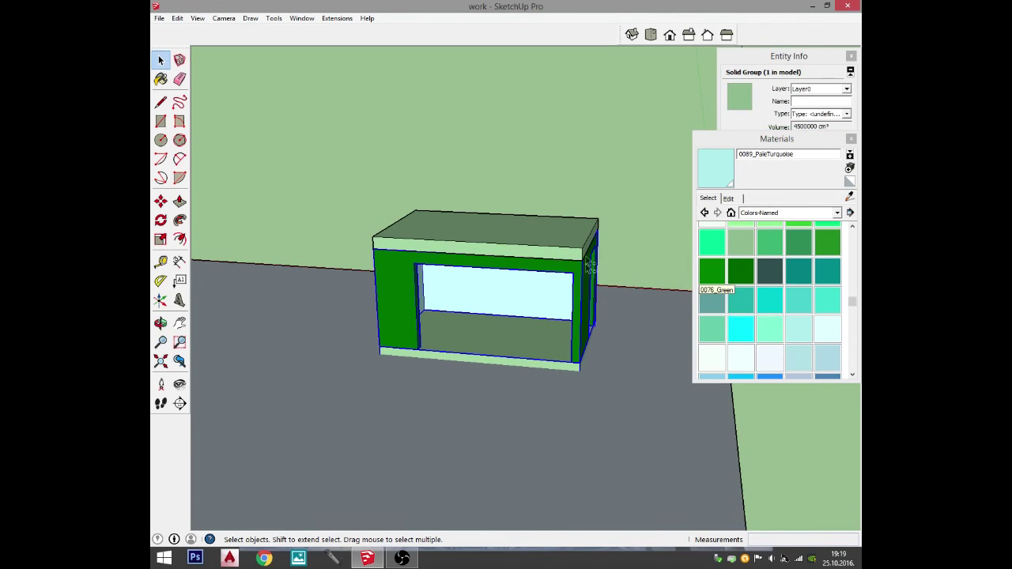
shift+click(565, 241)
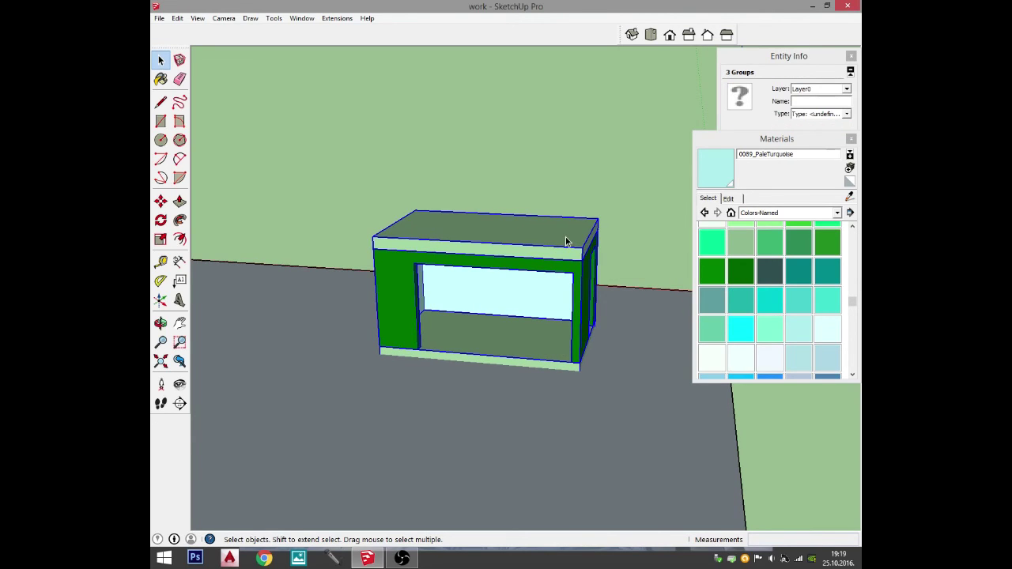
right_click(565, 237)
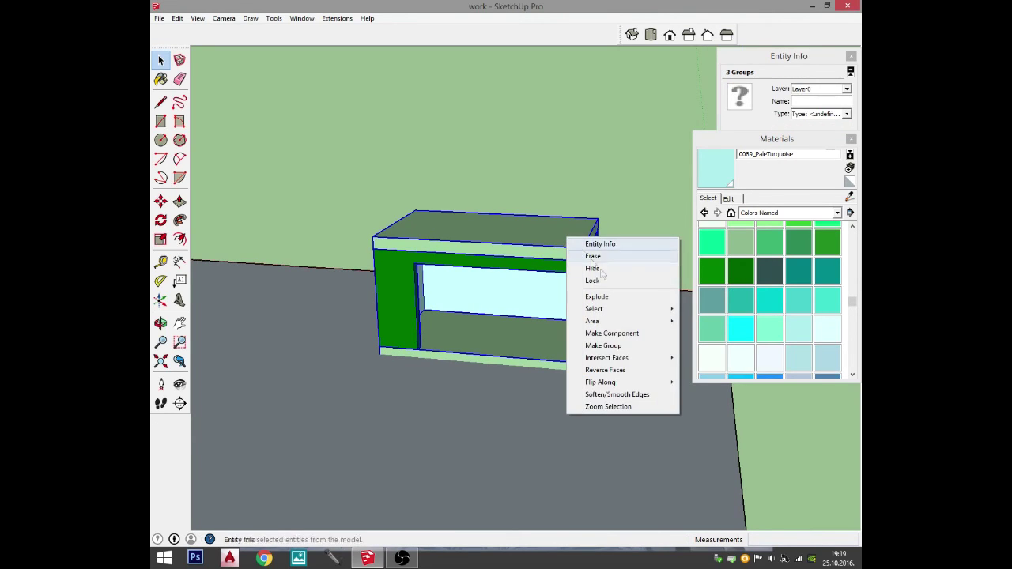
click(621, 347)
middle_drag(490, 336, 435, 332)
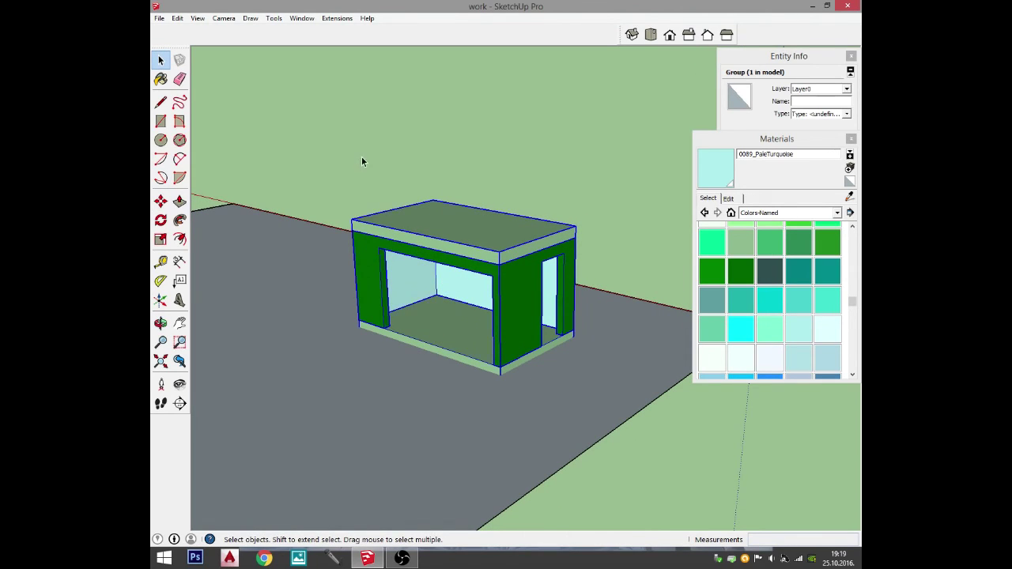
Try exploding the building group and raising the roof slab separately by about 66 cm.
click(161, 200)
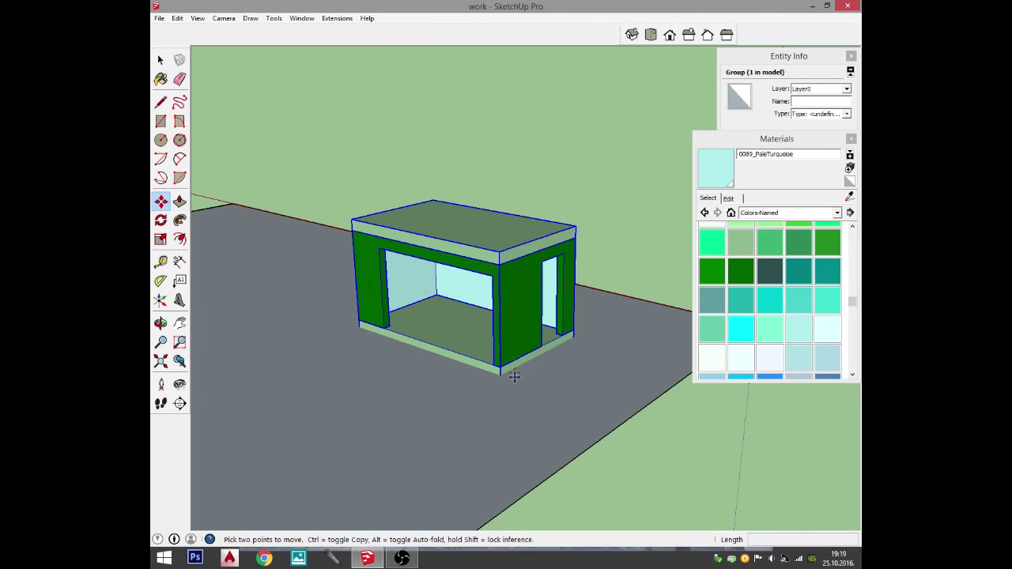
click(514, 377)
click(497, 366)
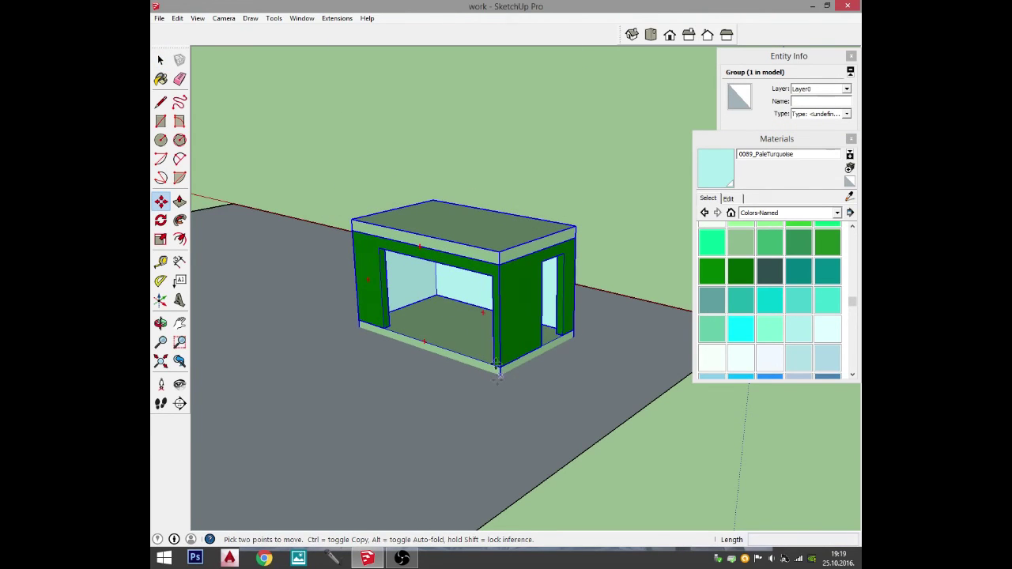
right_click(498, 264)
click(528, 329)
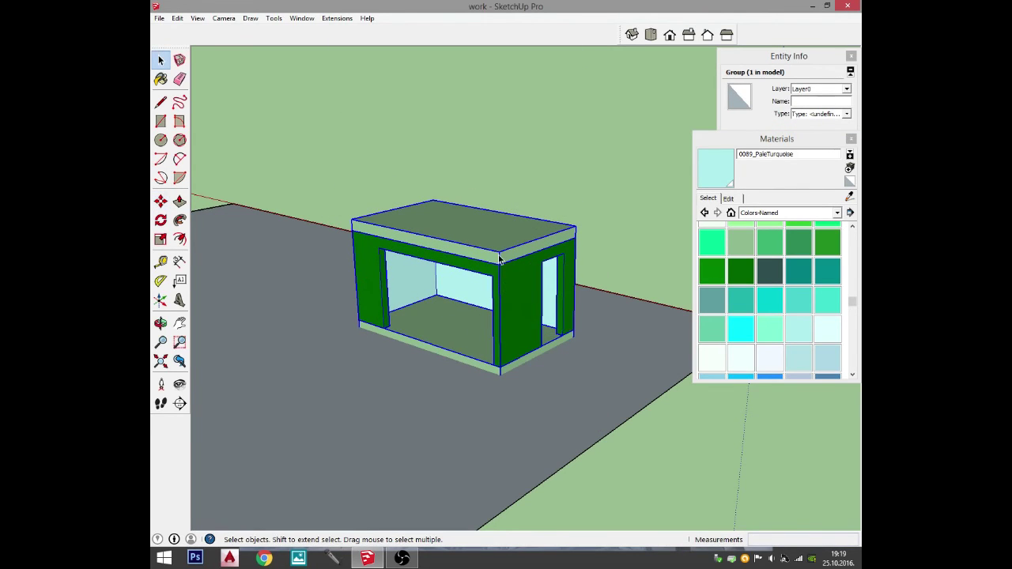
click(161, 201)
click(575, 231)
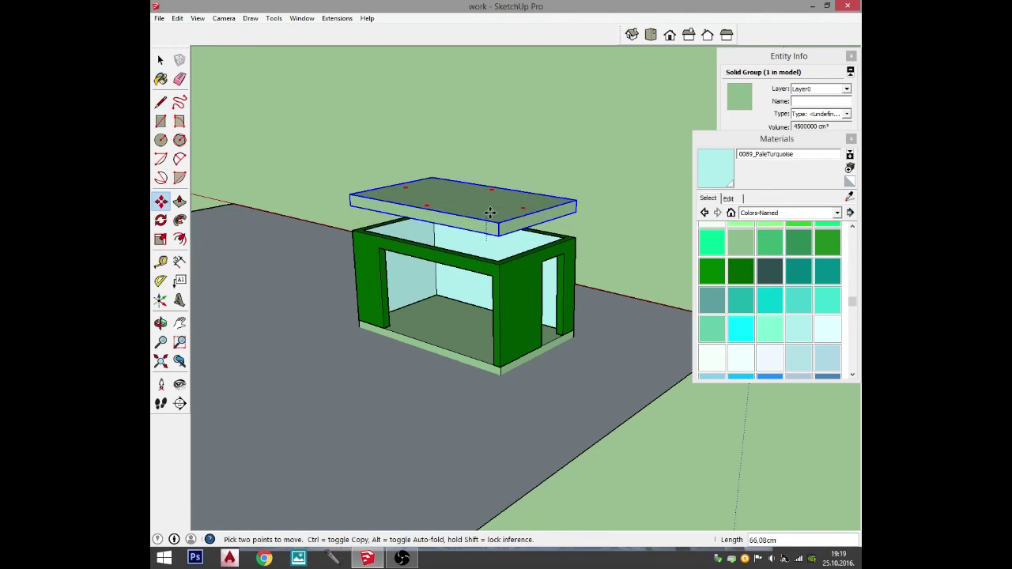
key(Escape)
key(space)
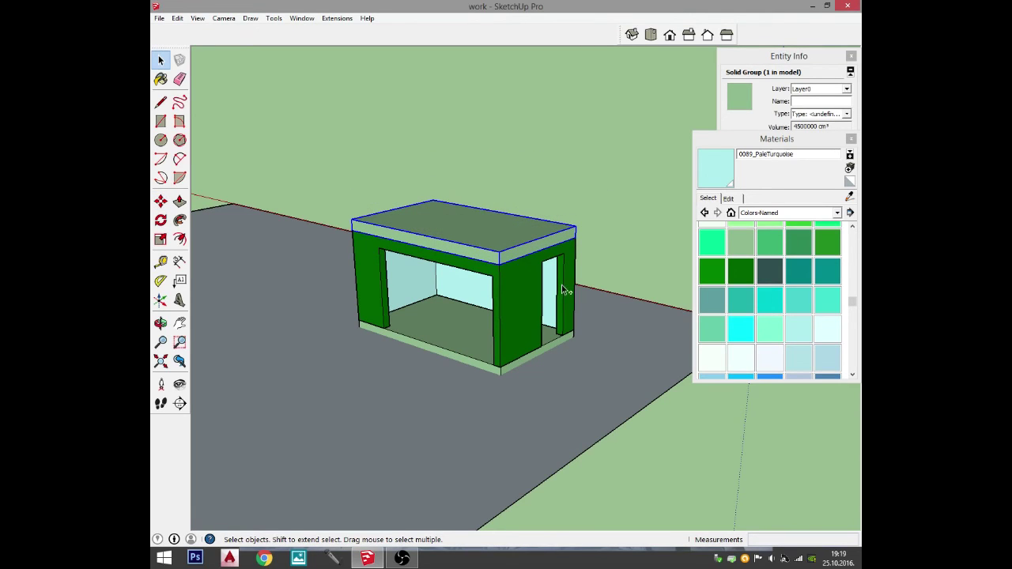
Move the whole building group across the ground plane, away from the origin.
click(430, 226)
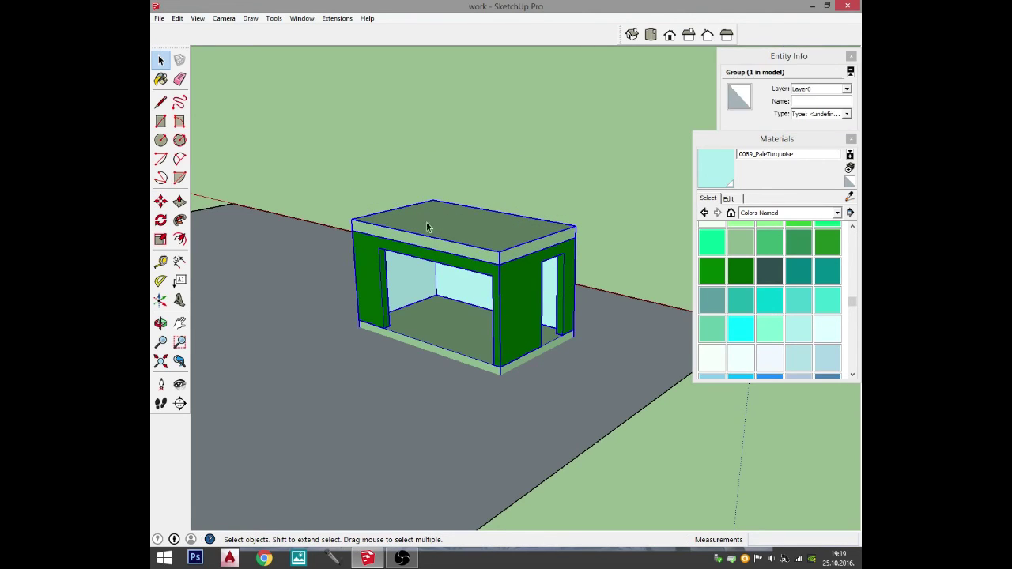
click(162, 203)
click(438, 356)
click(260, 327)
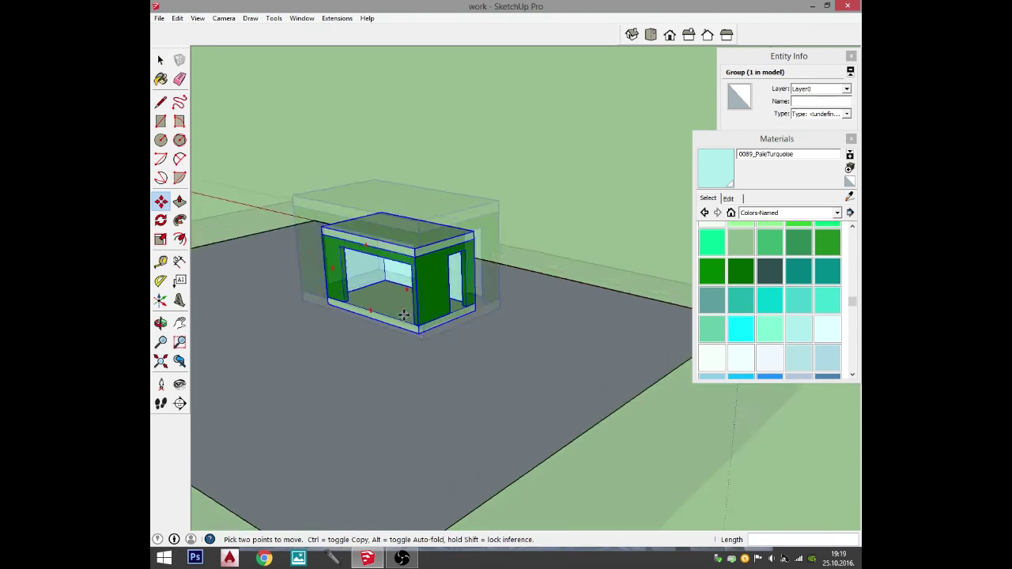
scroll(404, 315, up, 5)
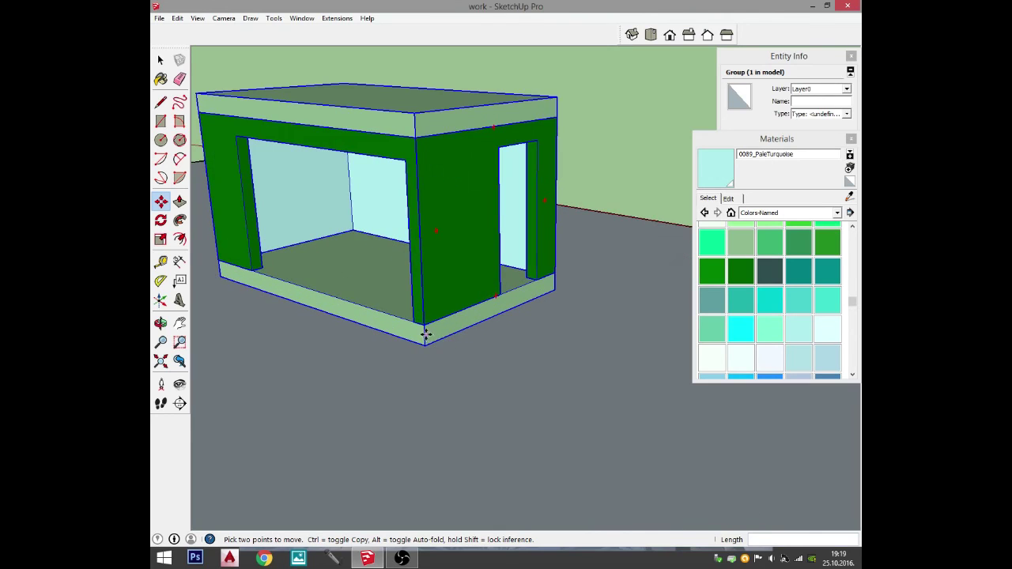
click(422, 333)
scroll(522, 327, down, 6)
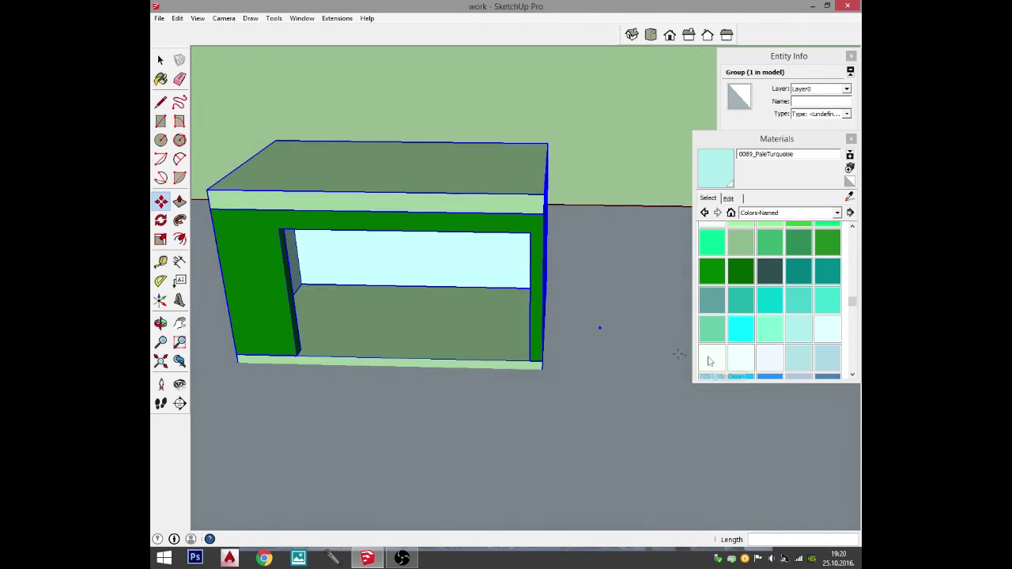
key(space)
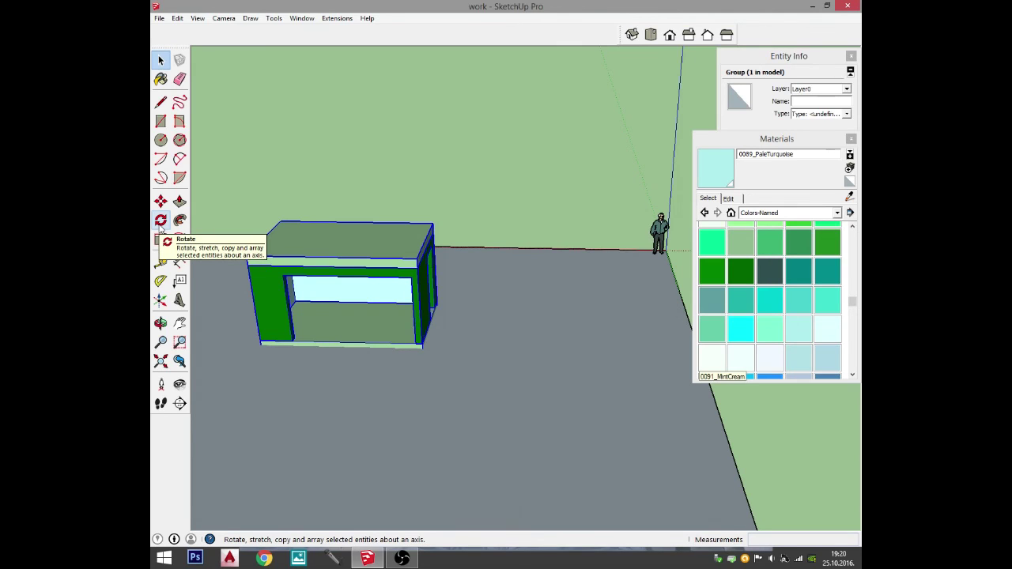
Try rotating the building group horizontally around a pivot point on the ground beside it.
click(160, 220)
scroll(423, 356, up, 3)
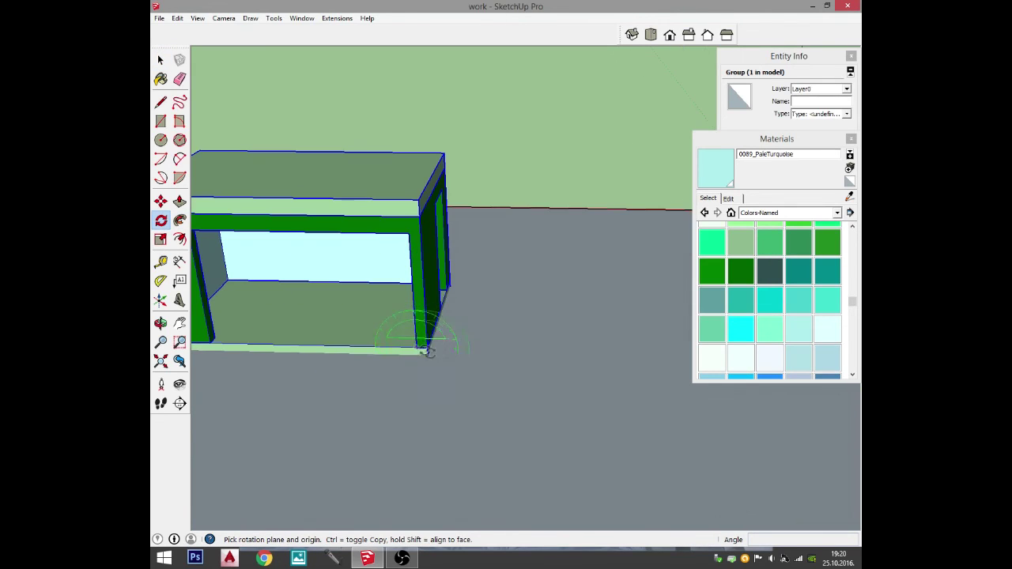
click(637, 337)
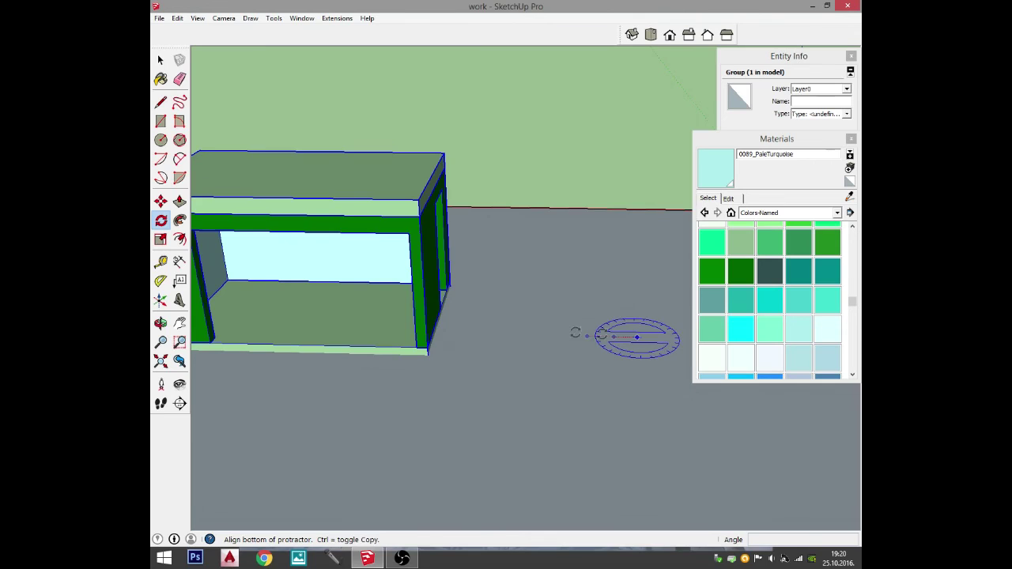
click(560, 336)
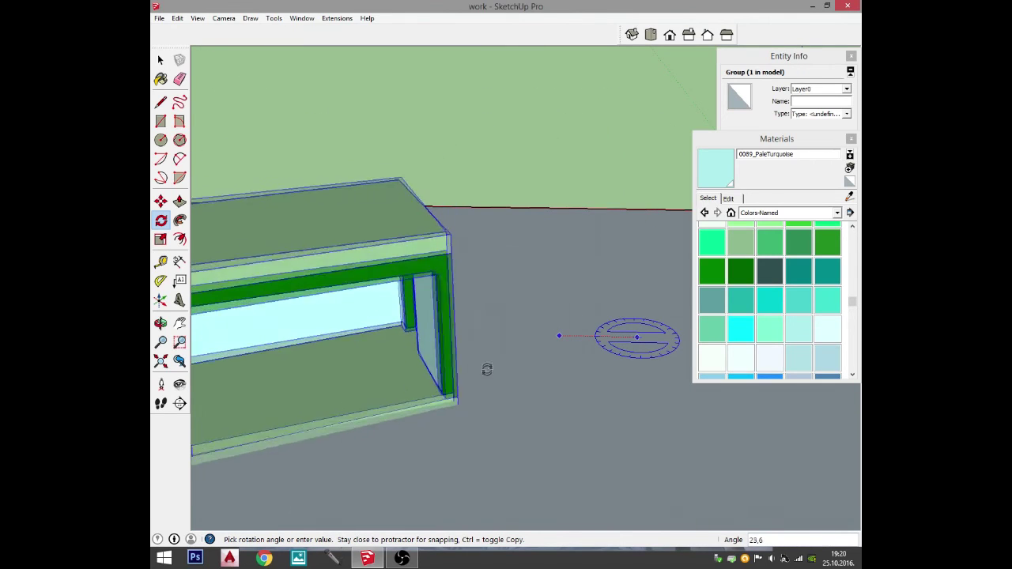
click(637, 337)
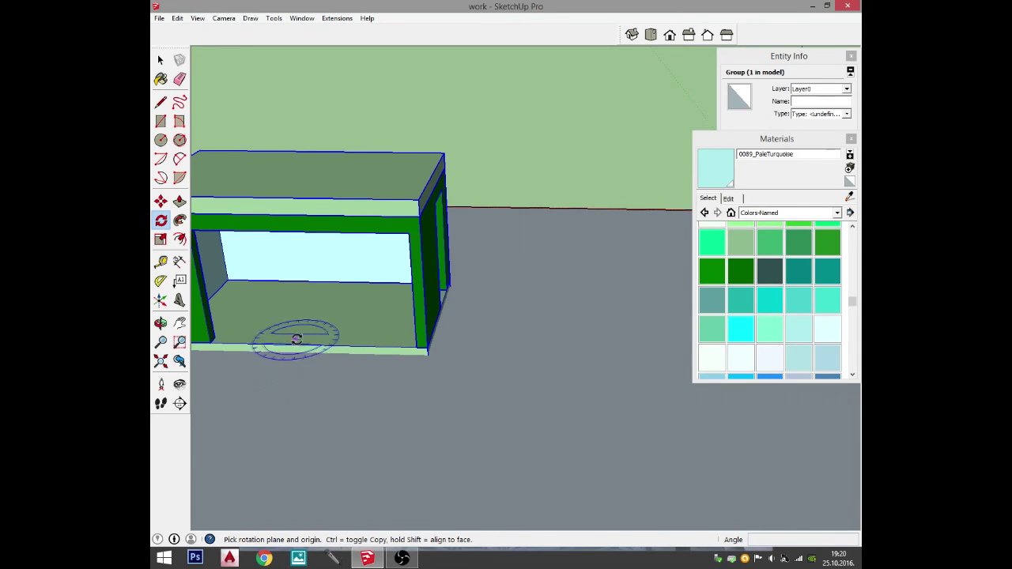
Rotate the building group 45° in the ground plane around the bottom corner of its floor slab beside the large opening.
click(427, 357)
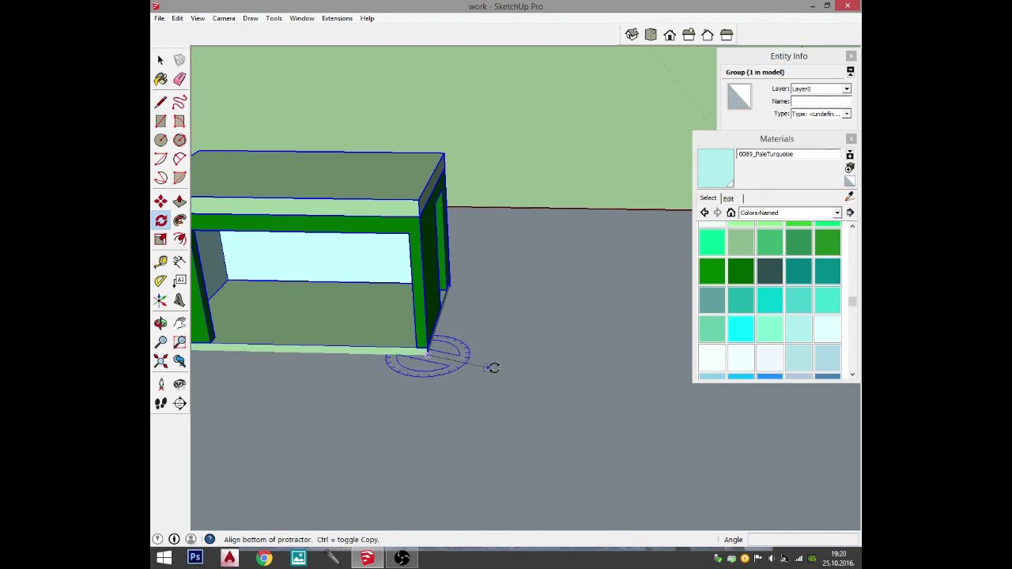
click(540, 357)
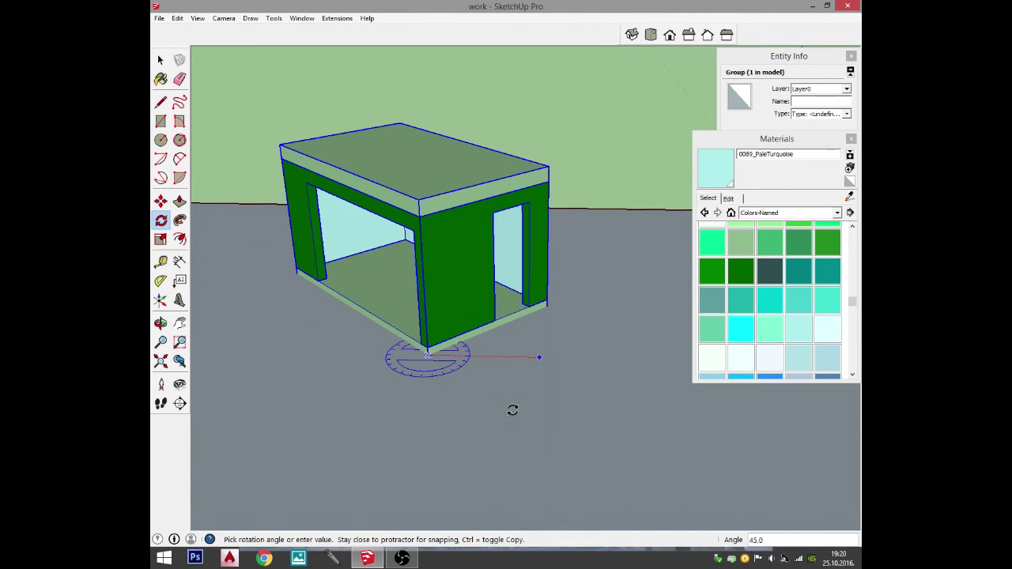
key(Escape)
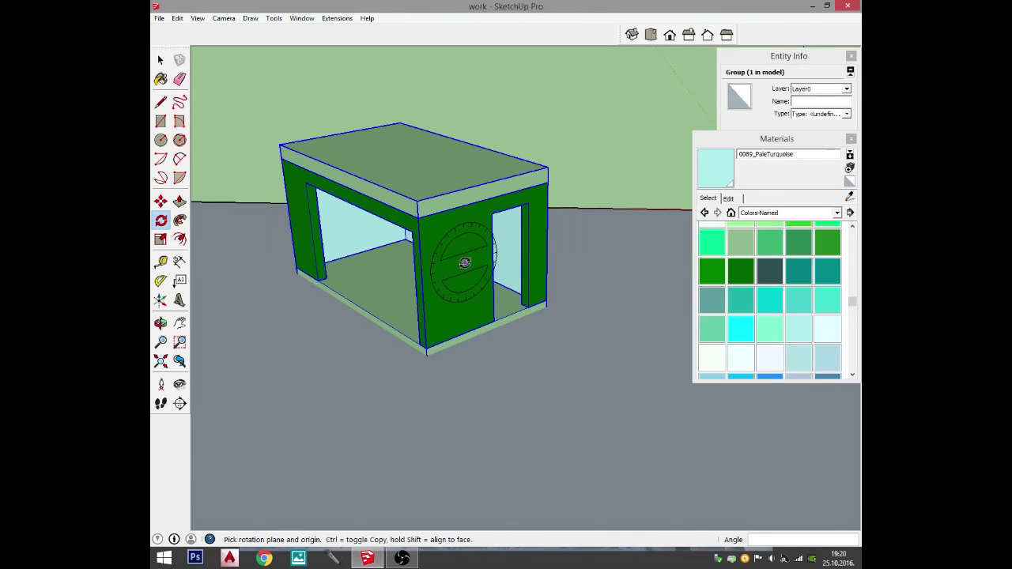
Try tilting the building group in a vertical plane around the nearest upper corner of the roof slab.
click(417, 202)
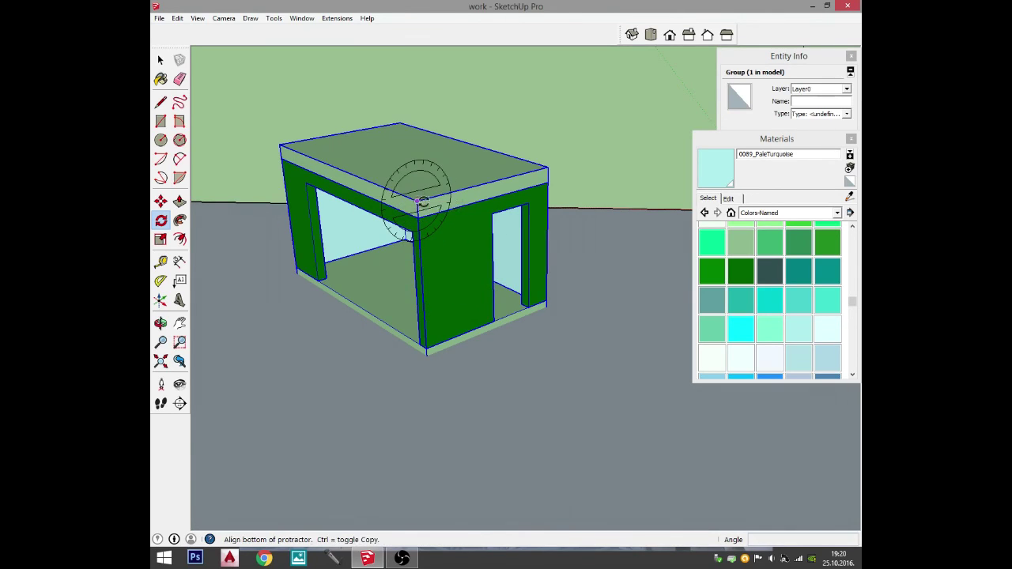
click(459, 203)
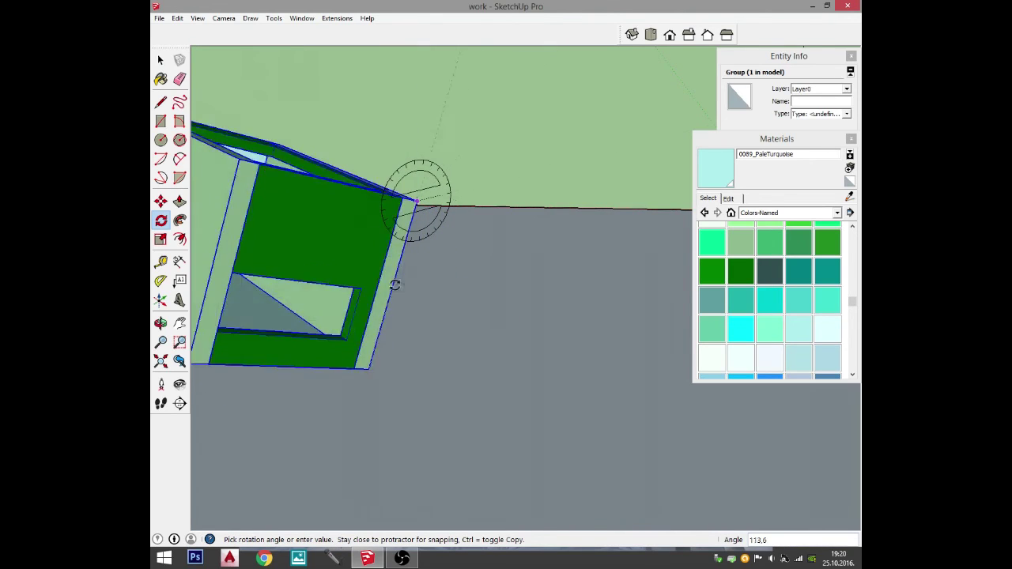
click(505, 187)
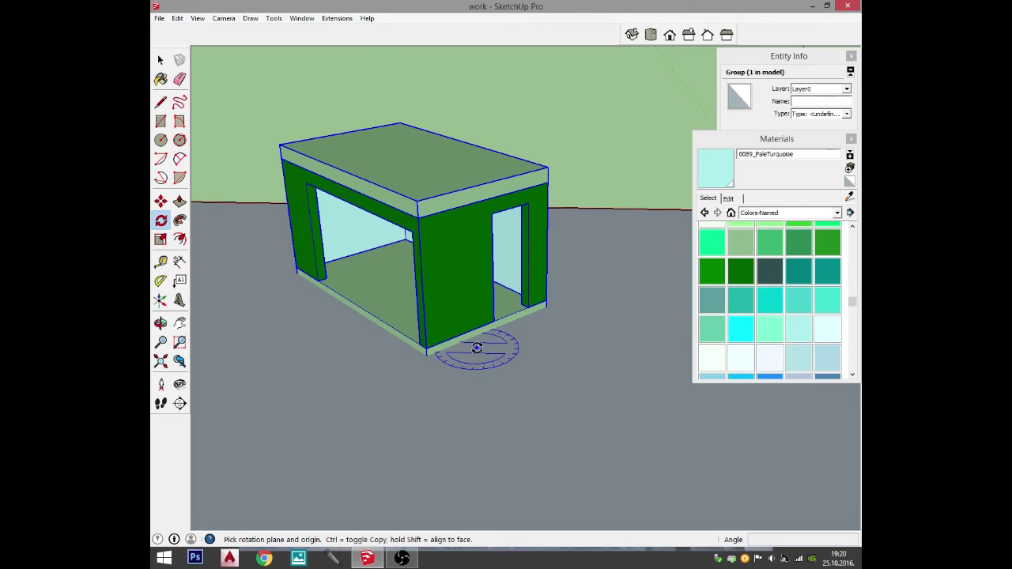
Try rotating the building group in the door wall's vertical plane around the roof corner above the doorway side.
middle_drag(476, 349, 331, 241)
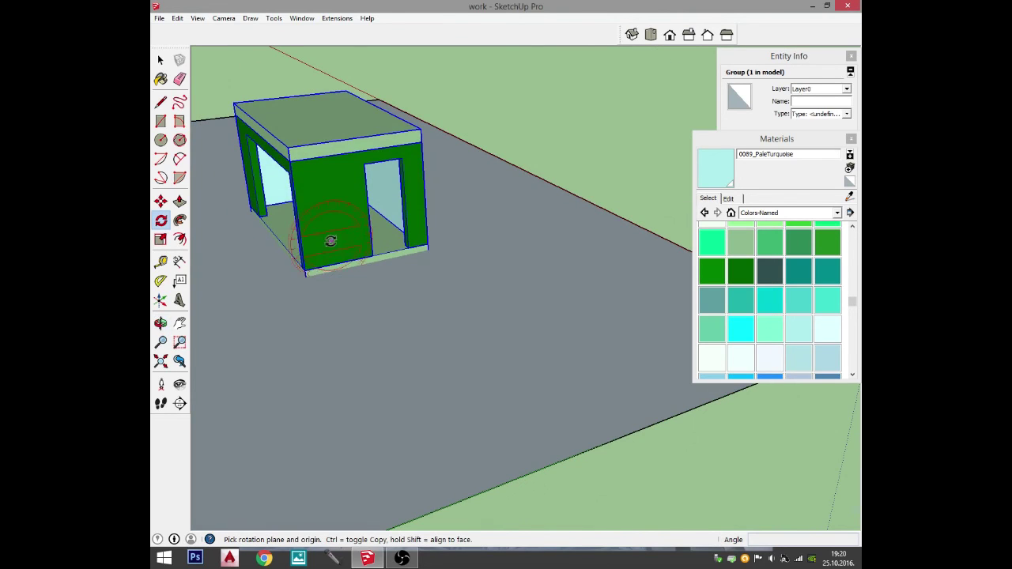
scroll(262, 230, up, 3)
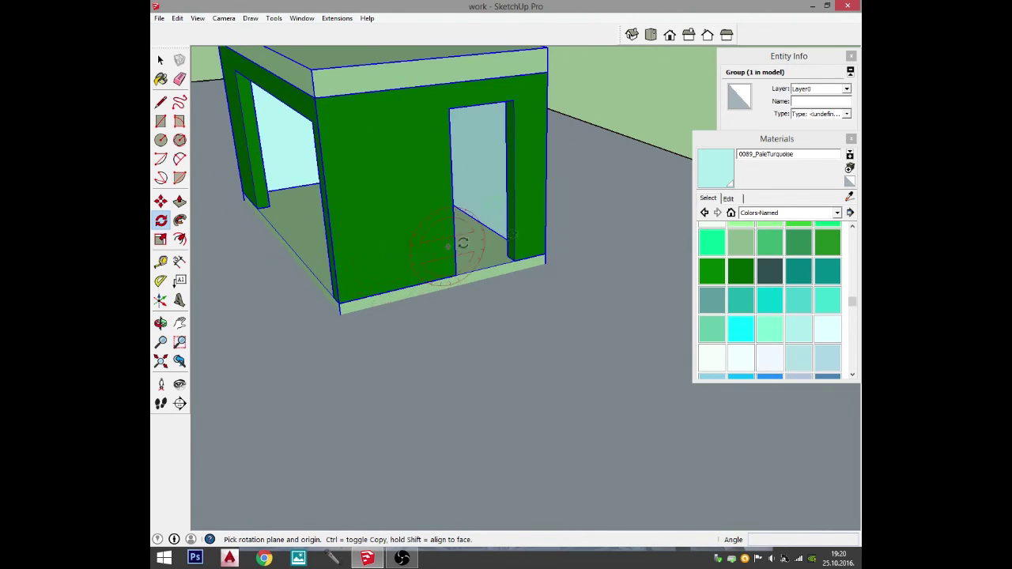
scroll(463, 243, down, 3)
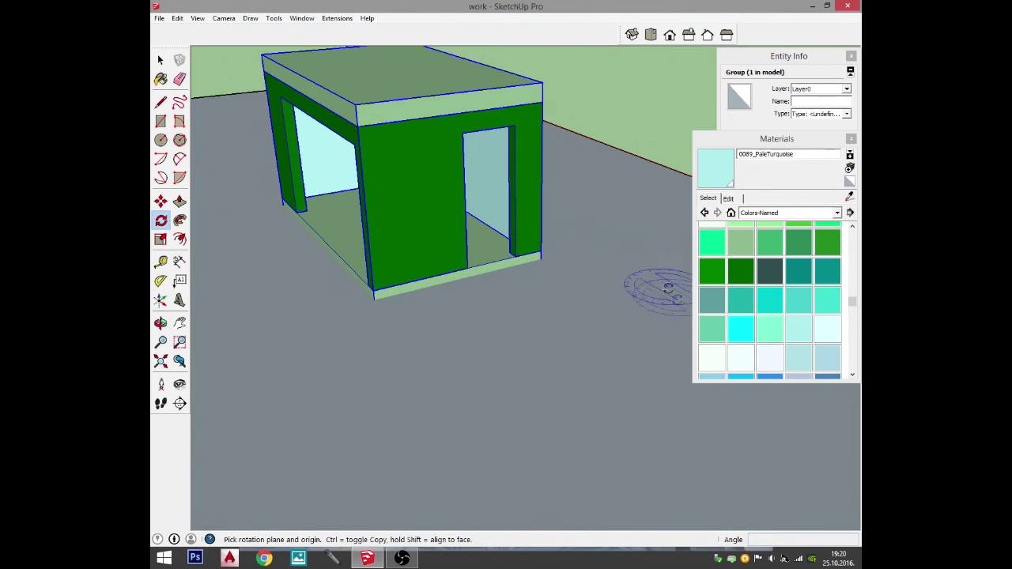
click(543, 84)
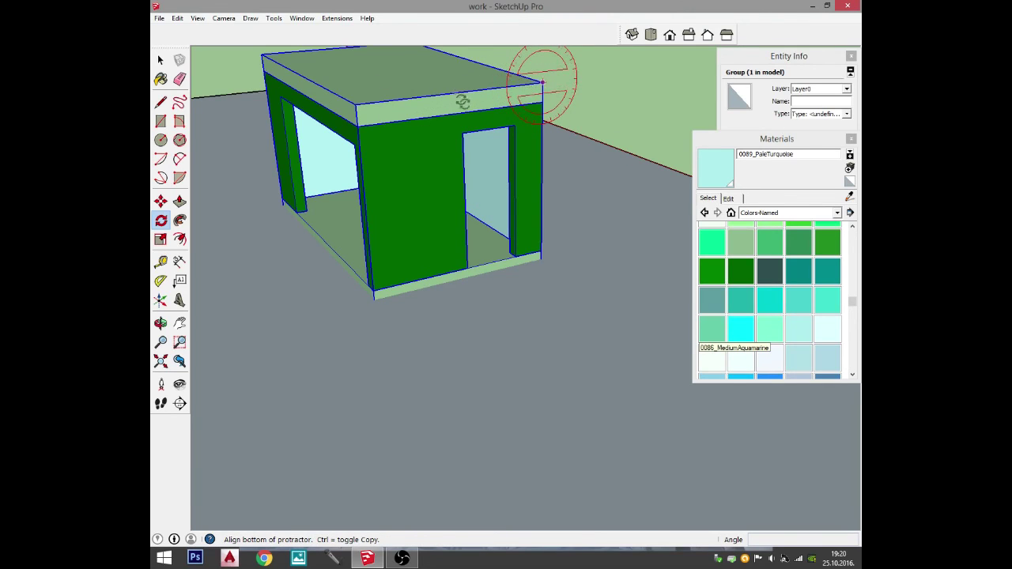
click(422, 95)
key(Escape)
key(space)
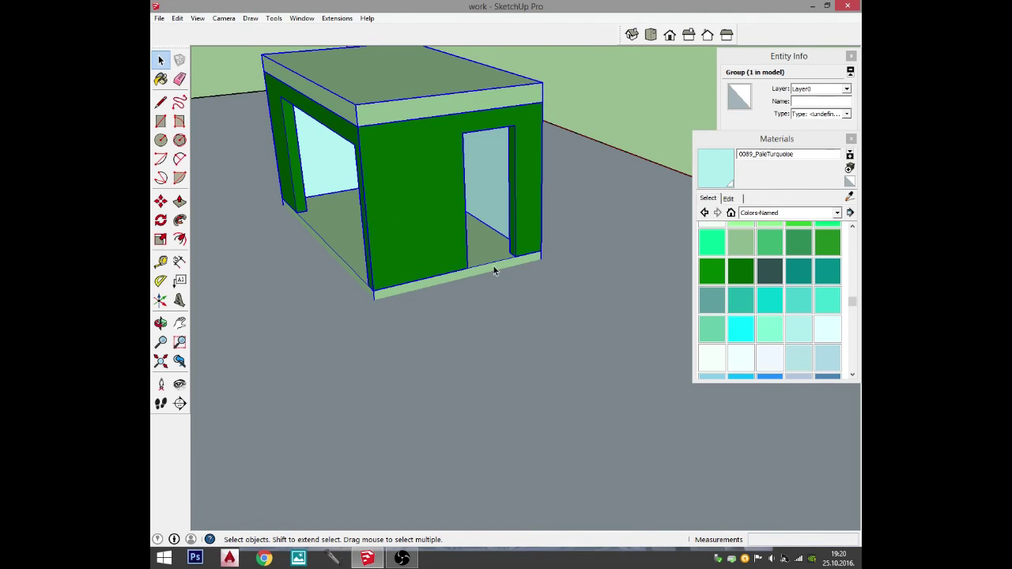
scroll(493, 265, down, 5)
middle_drag(492, 265, 619, 257)
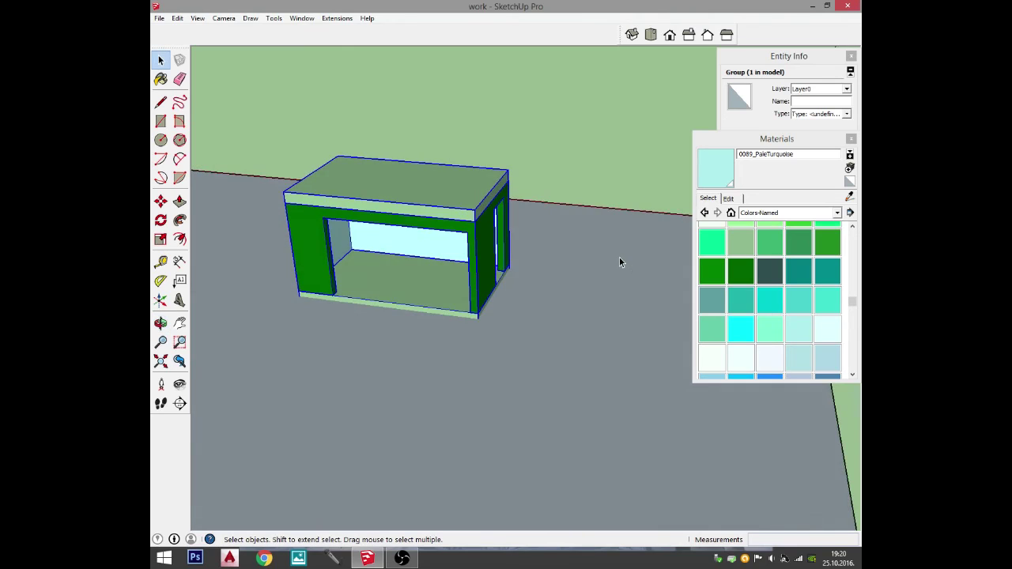
scroll(517, 284, down, 3)
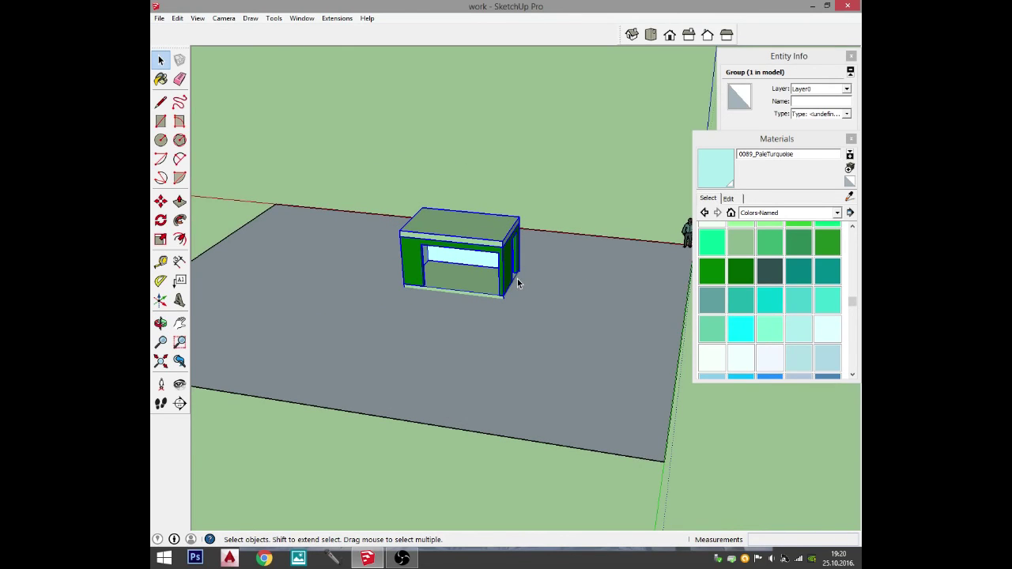